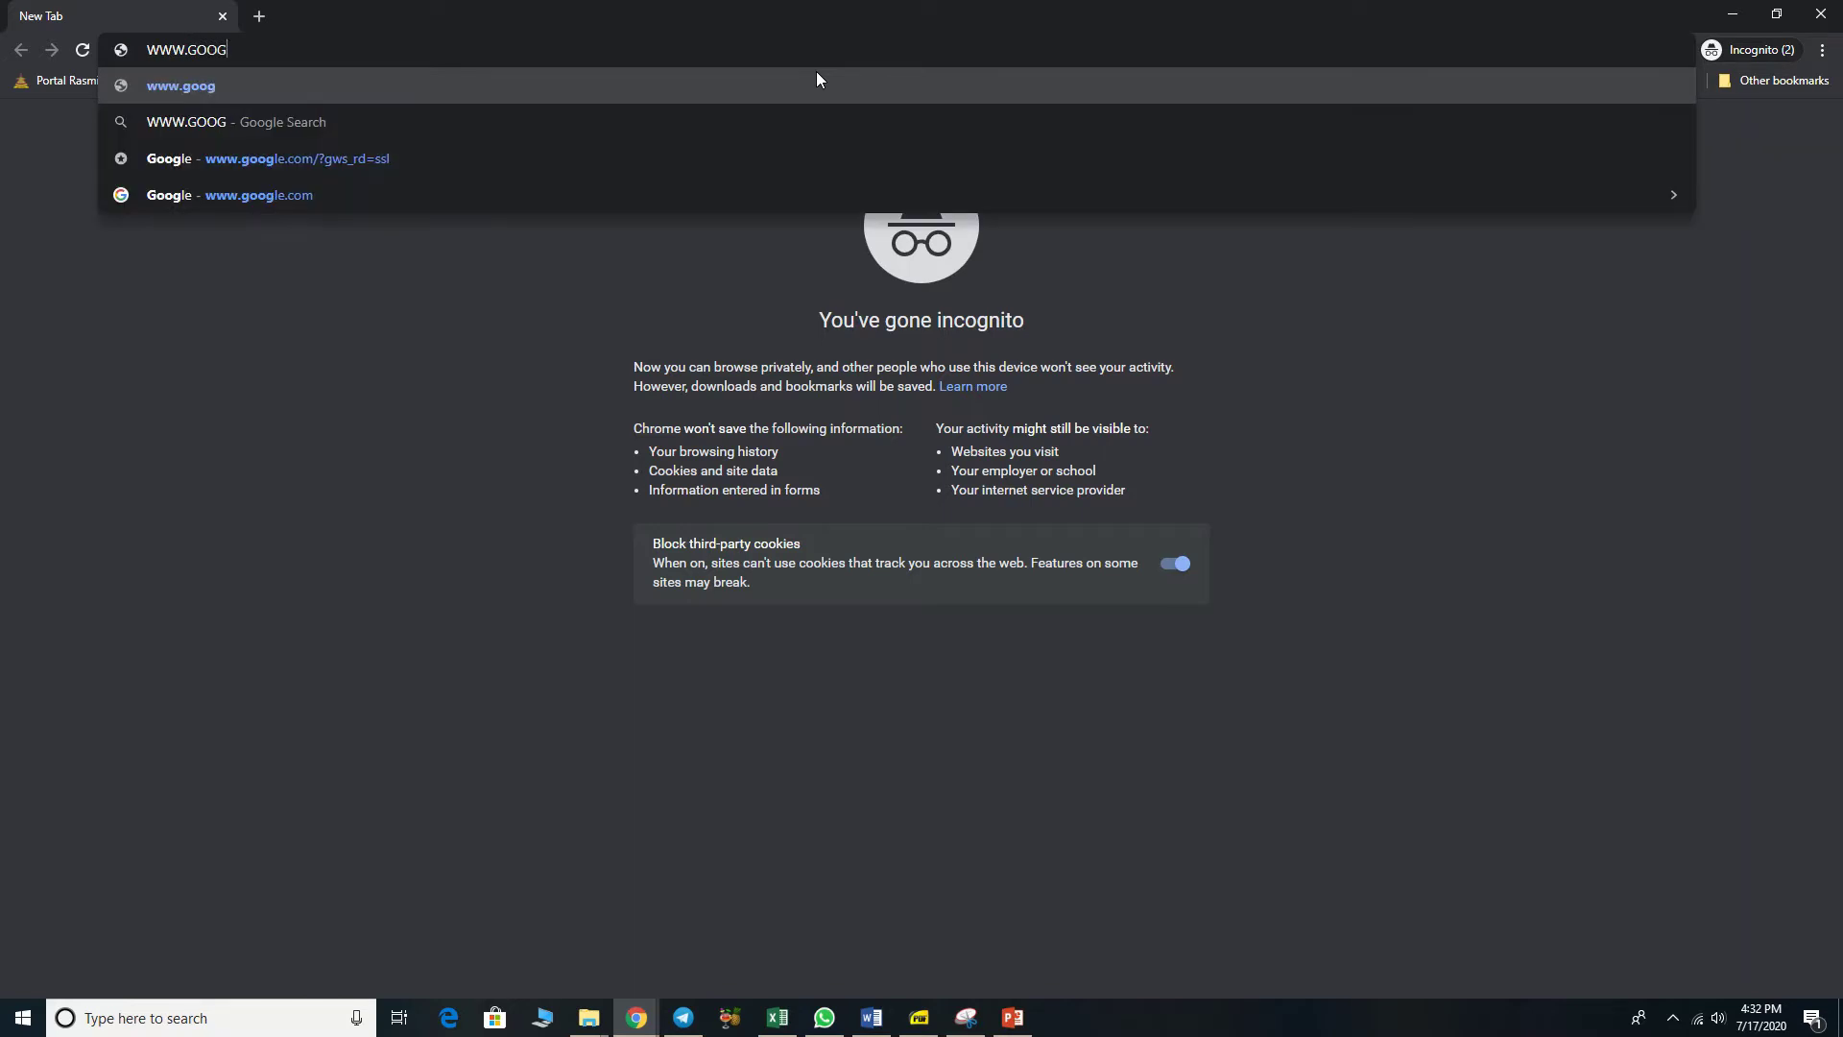
Step: Load google.com and sign out of the currently signed-in Google account
key(Return)
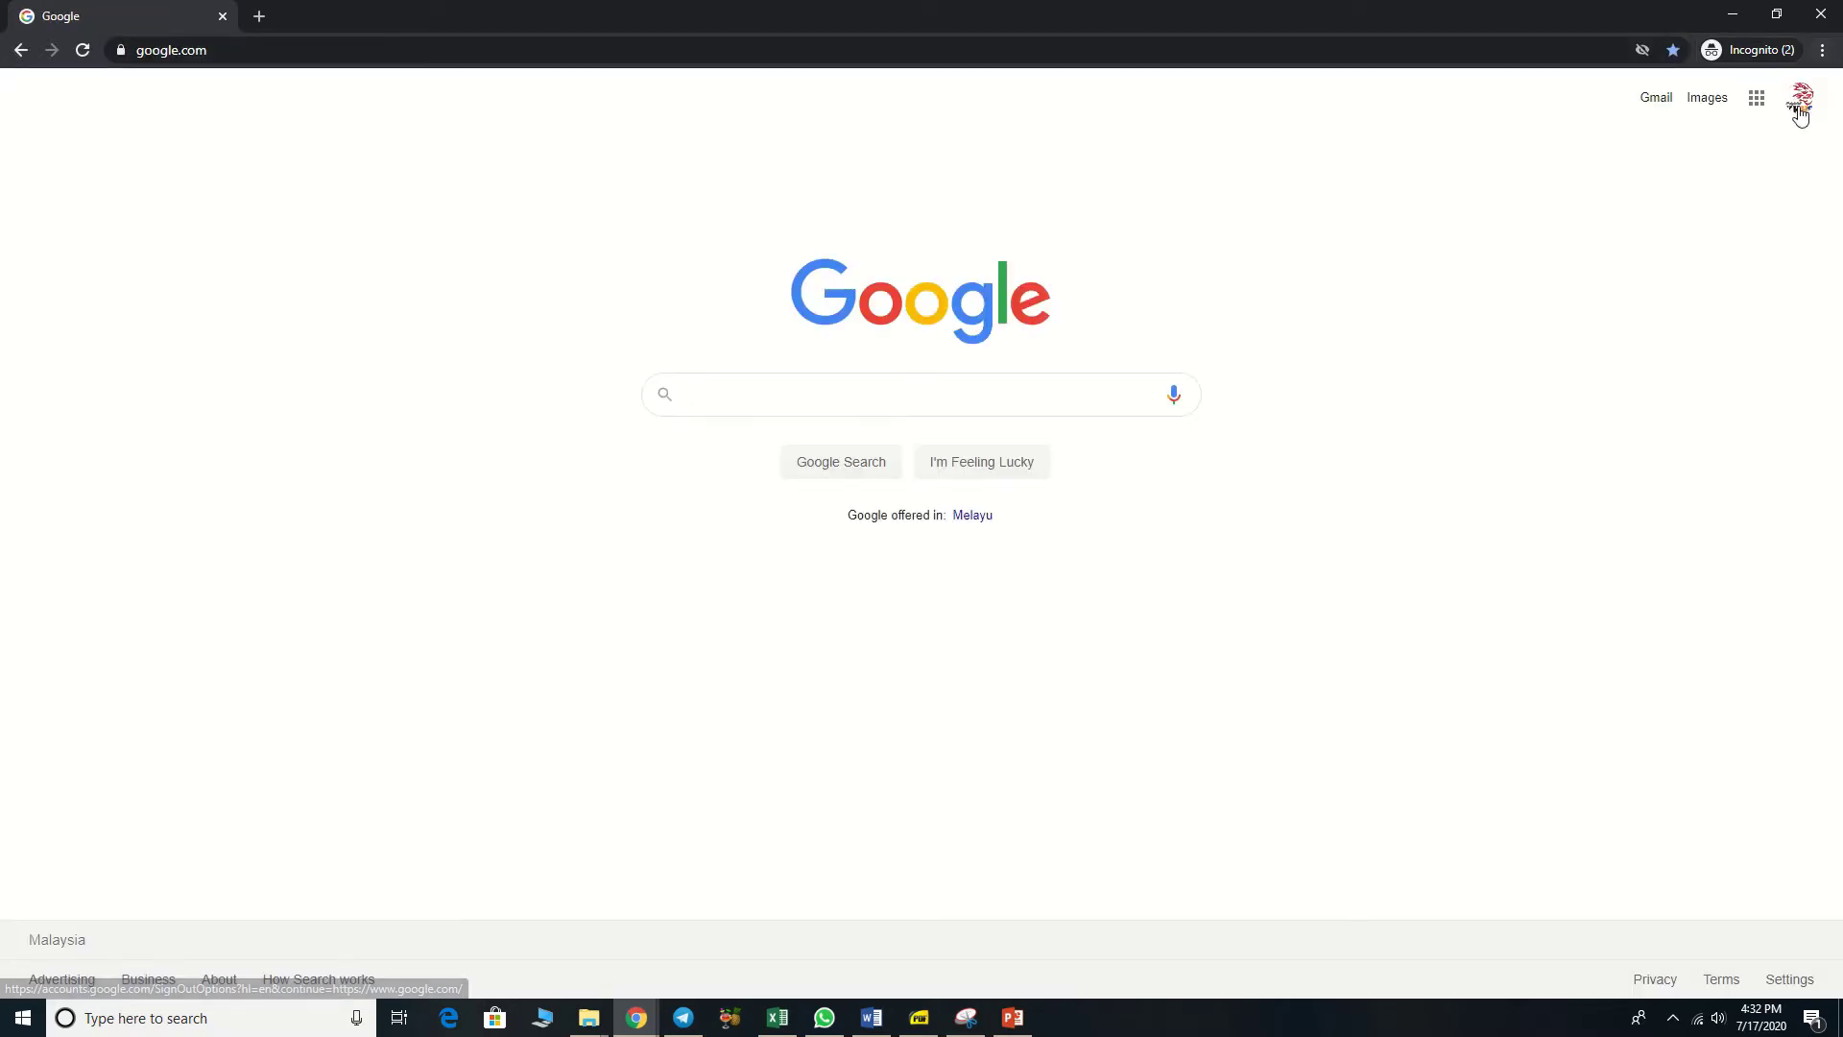
click(1798, 101)
click(1641, 428)
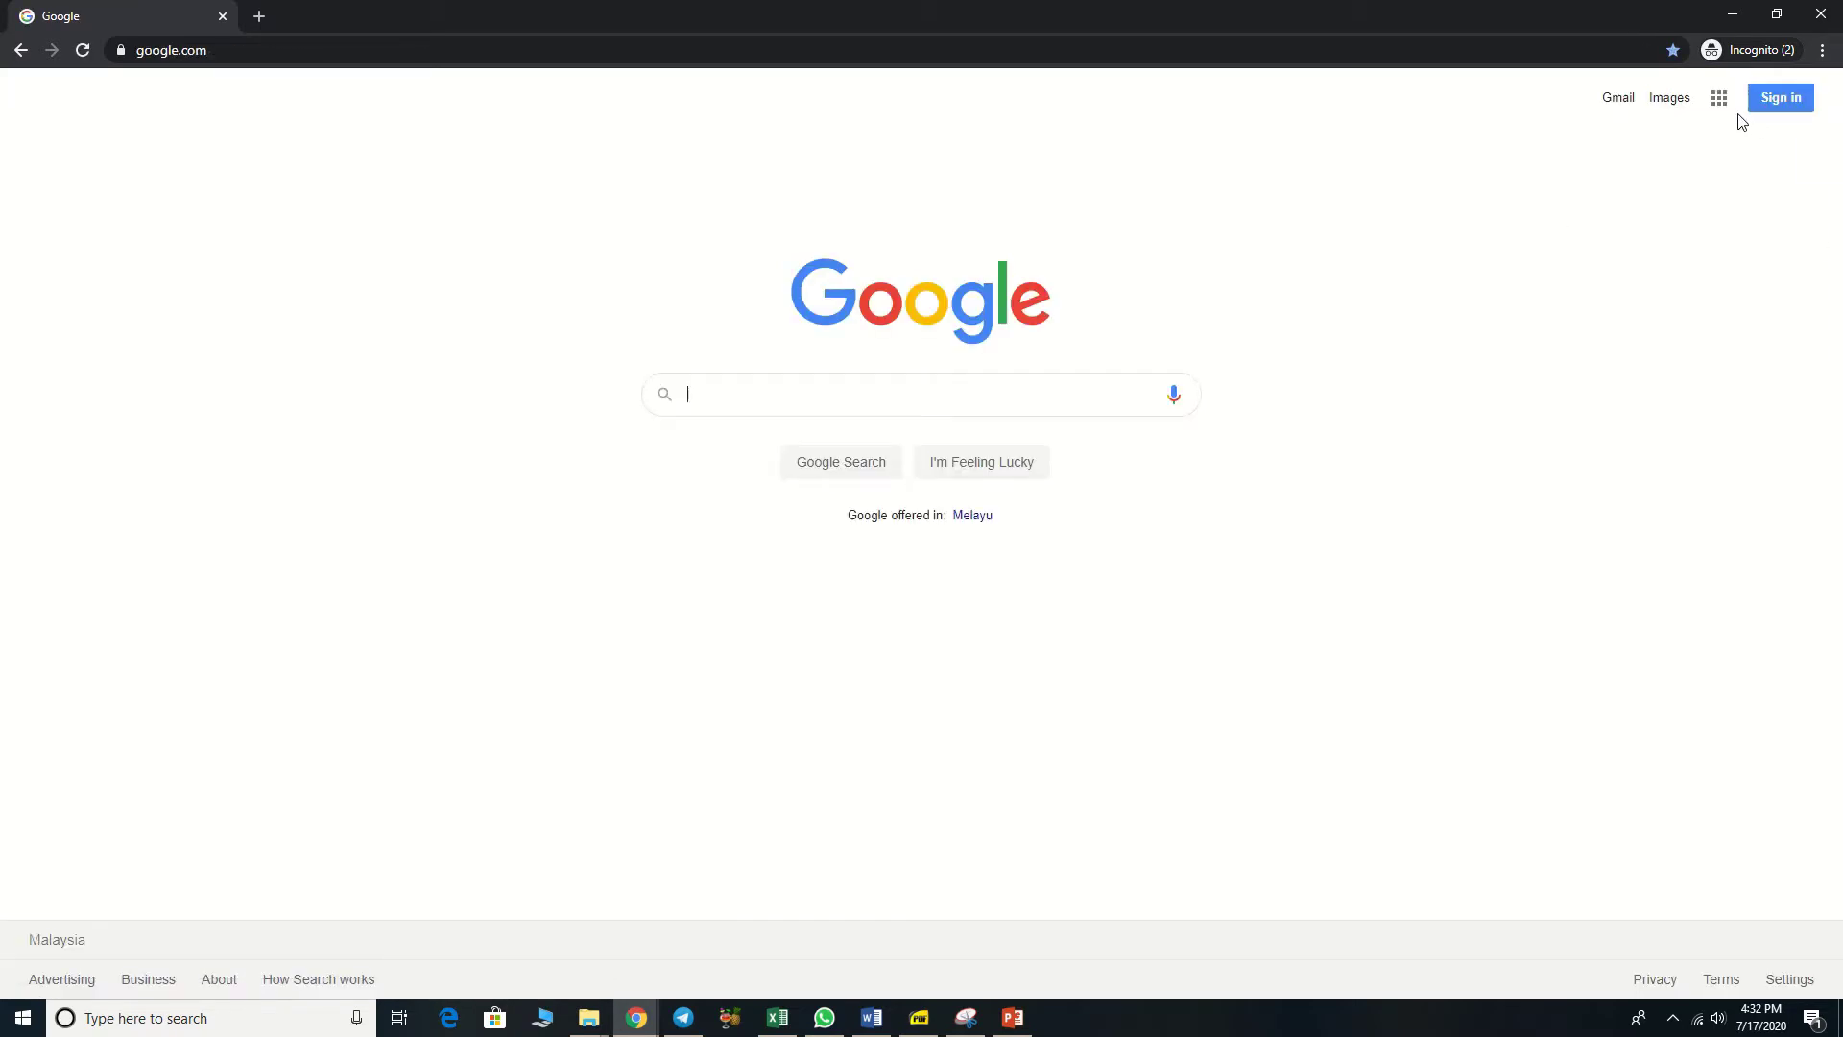
Step: Start a new personal account via Use another account > Create account > For myself
click(1776, 103)
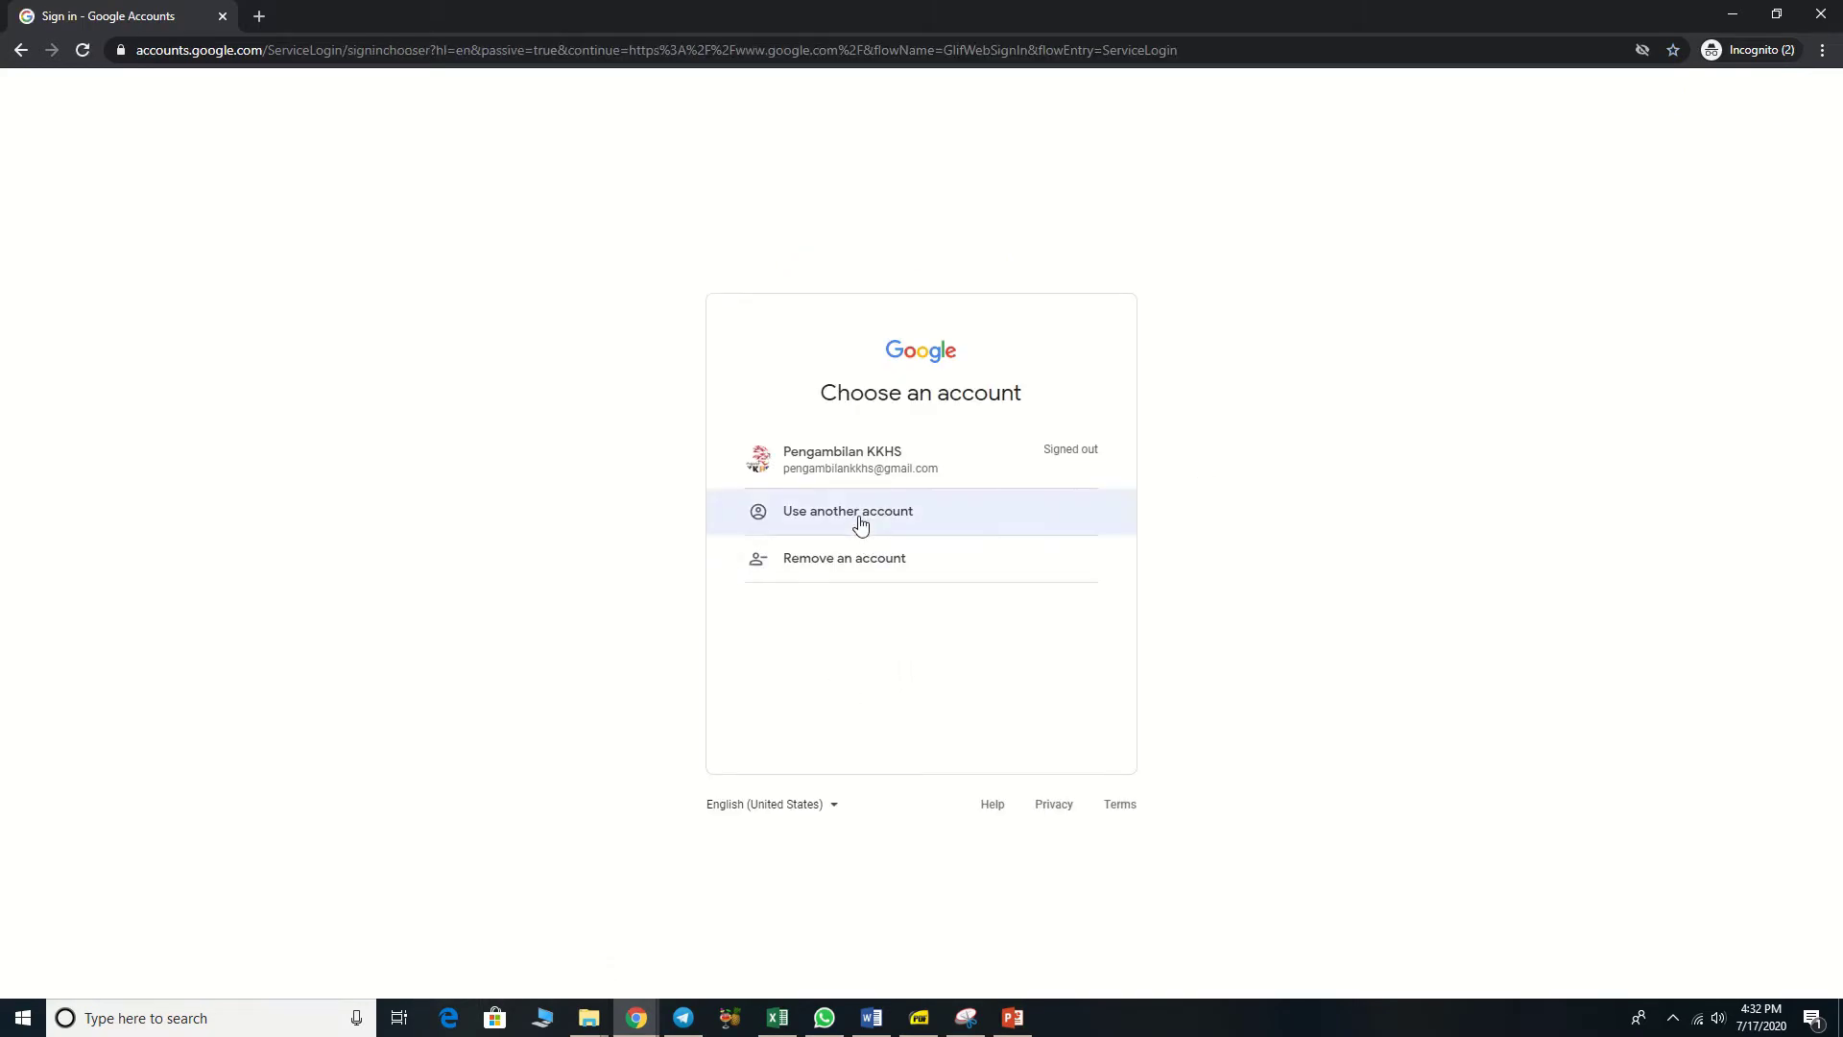
click(860, 561)
click(855, 539)
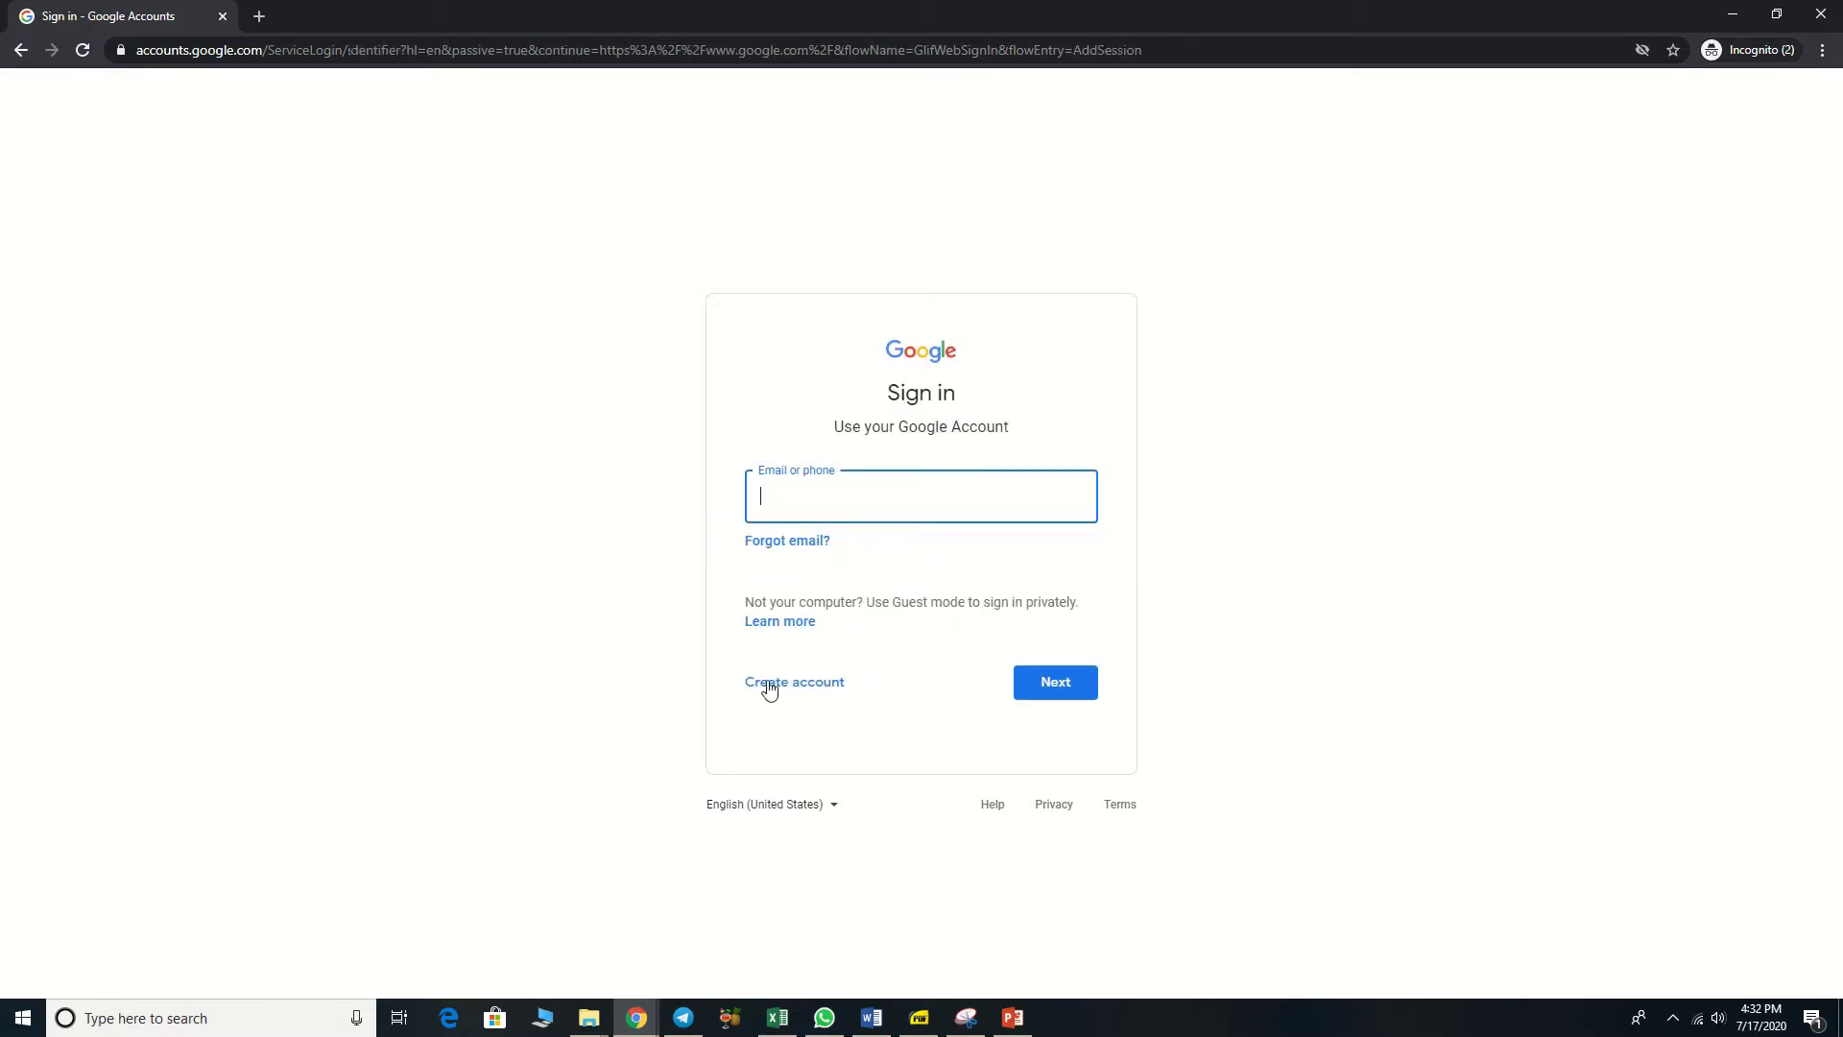
click(820, 692)
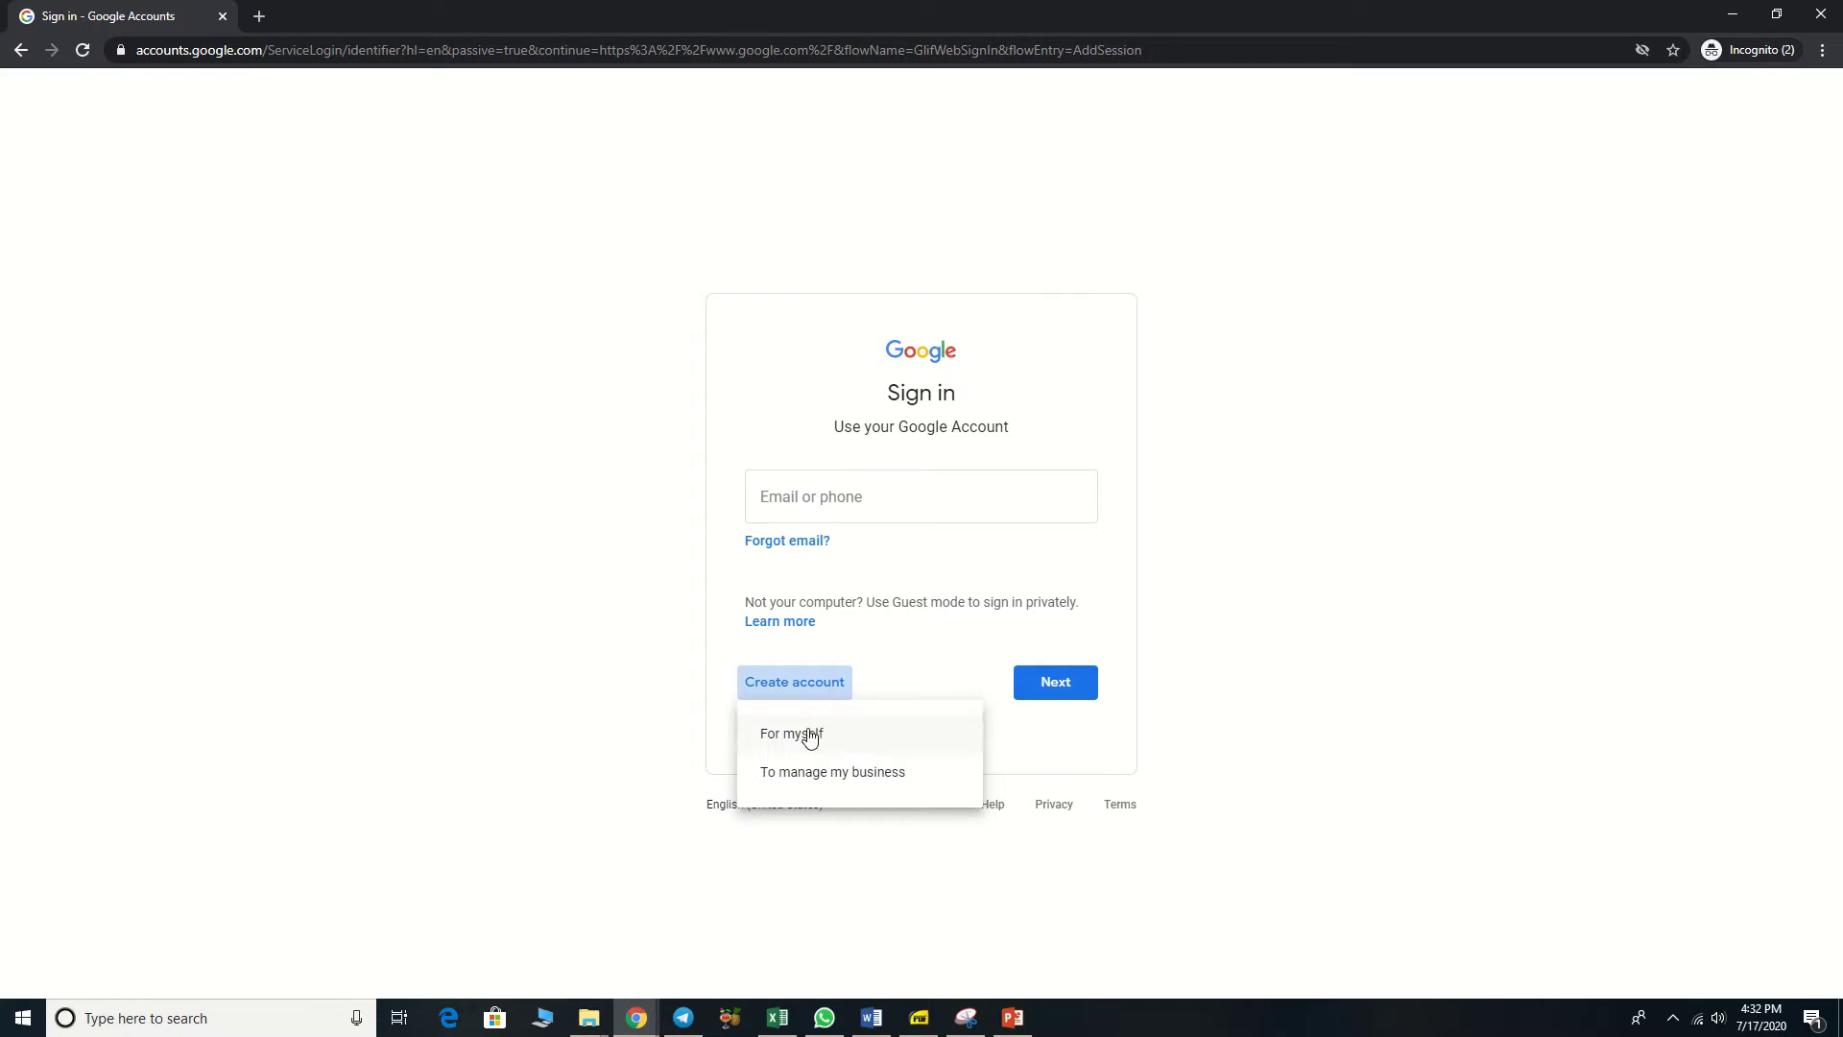
click(809, 734)
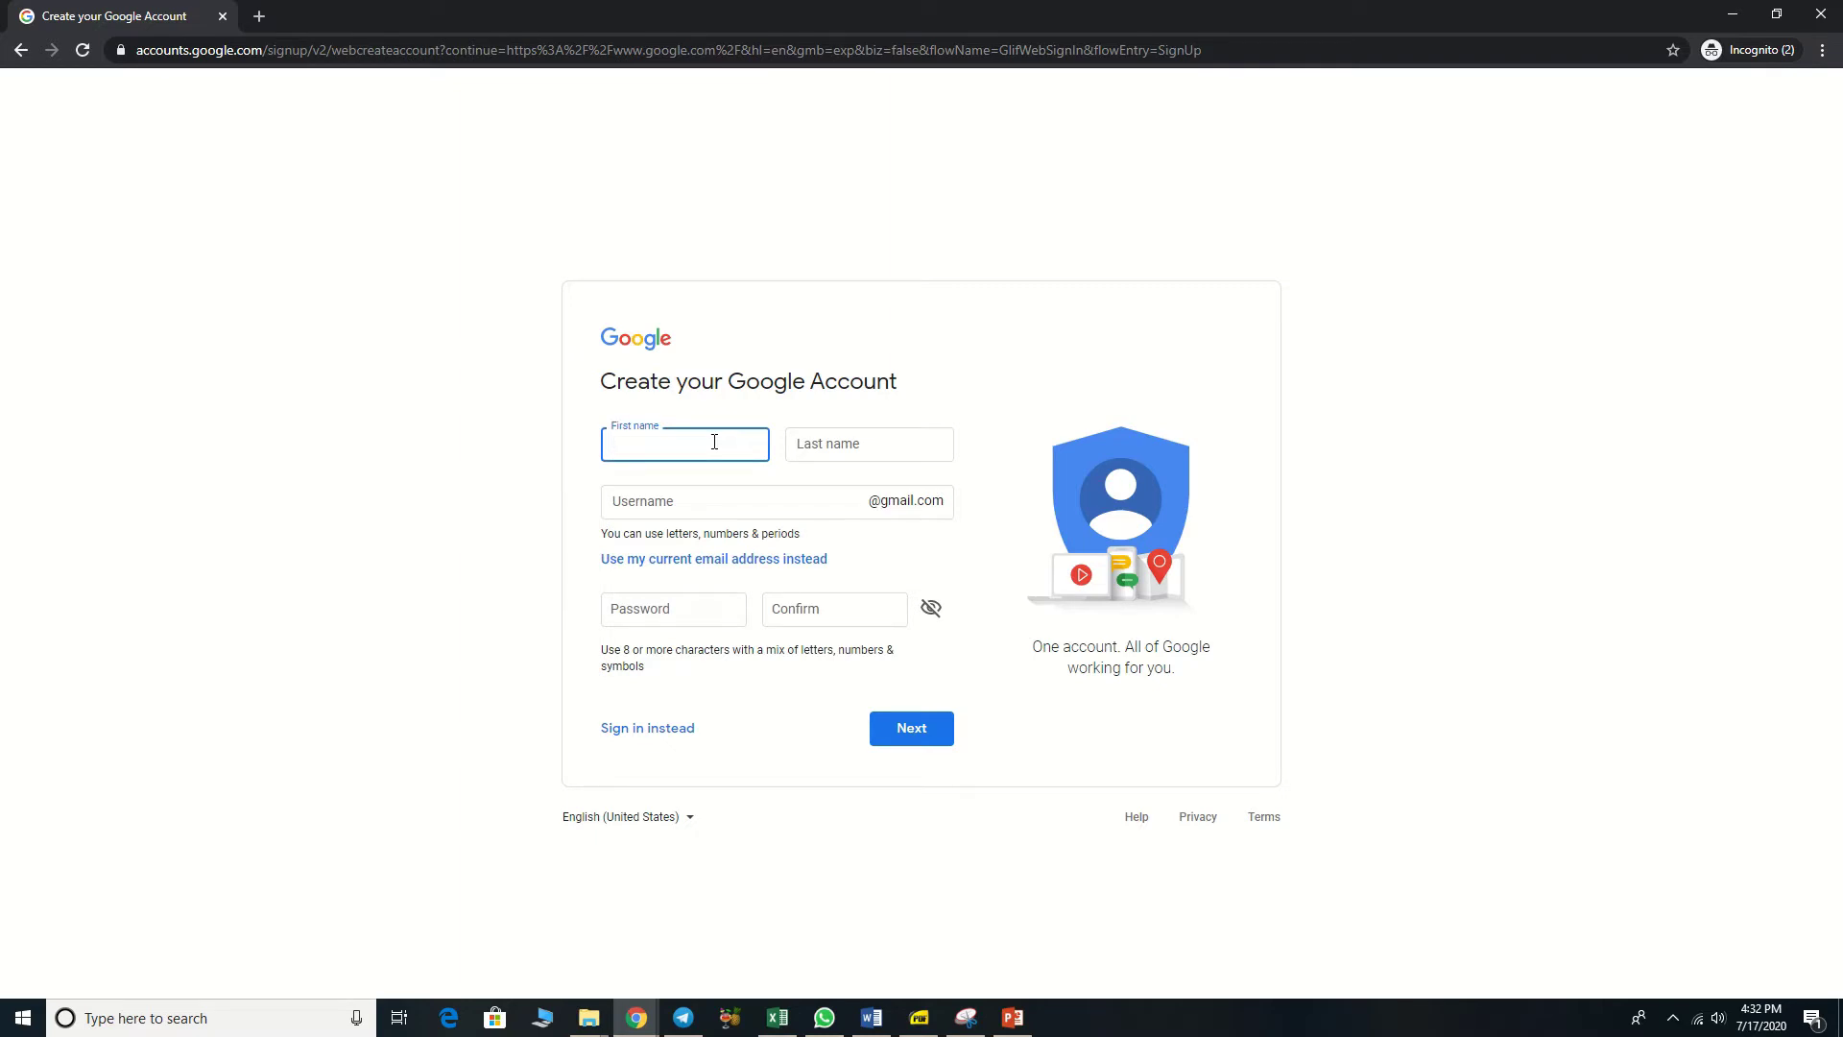
Step: Enter the account holder's first and last name and customize the suggested Gmail username's ending
key(Tab)
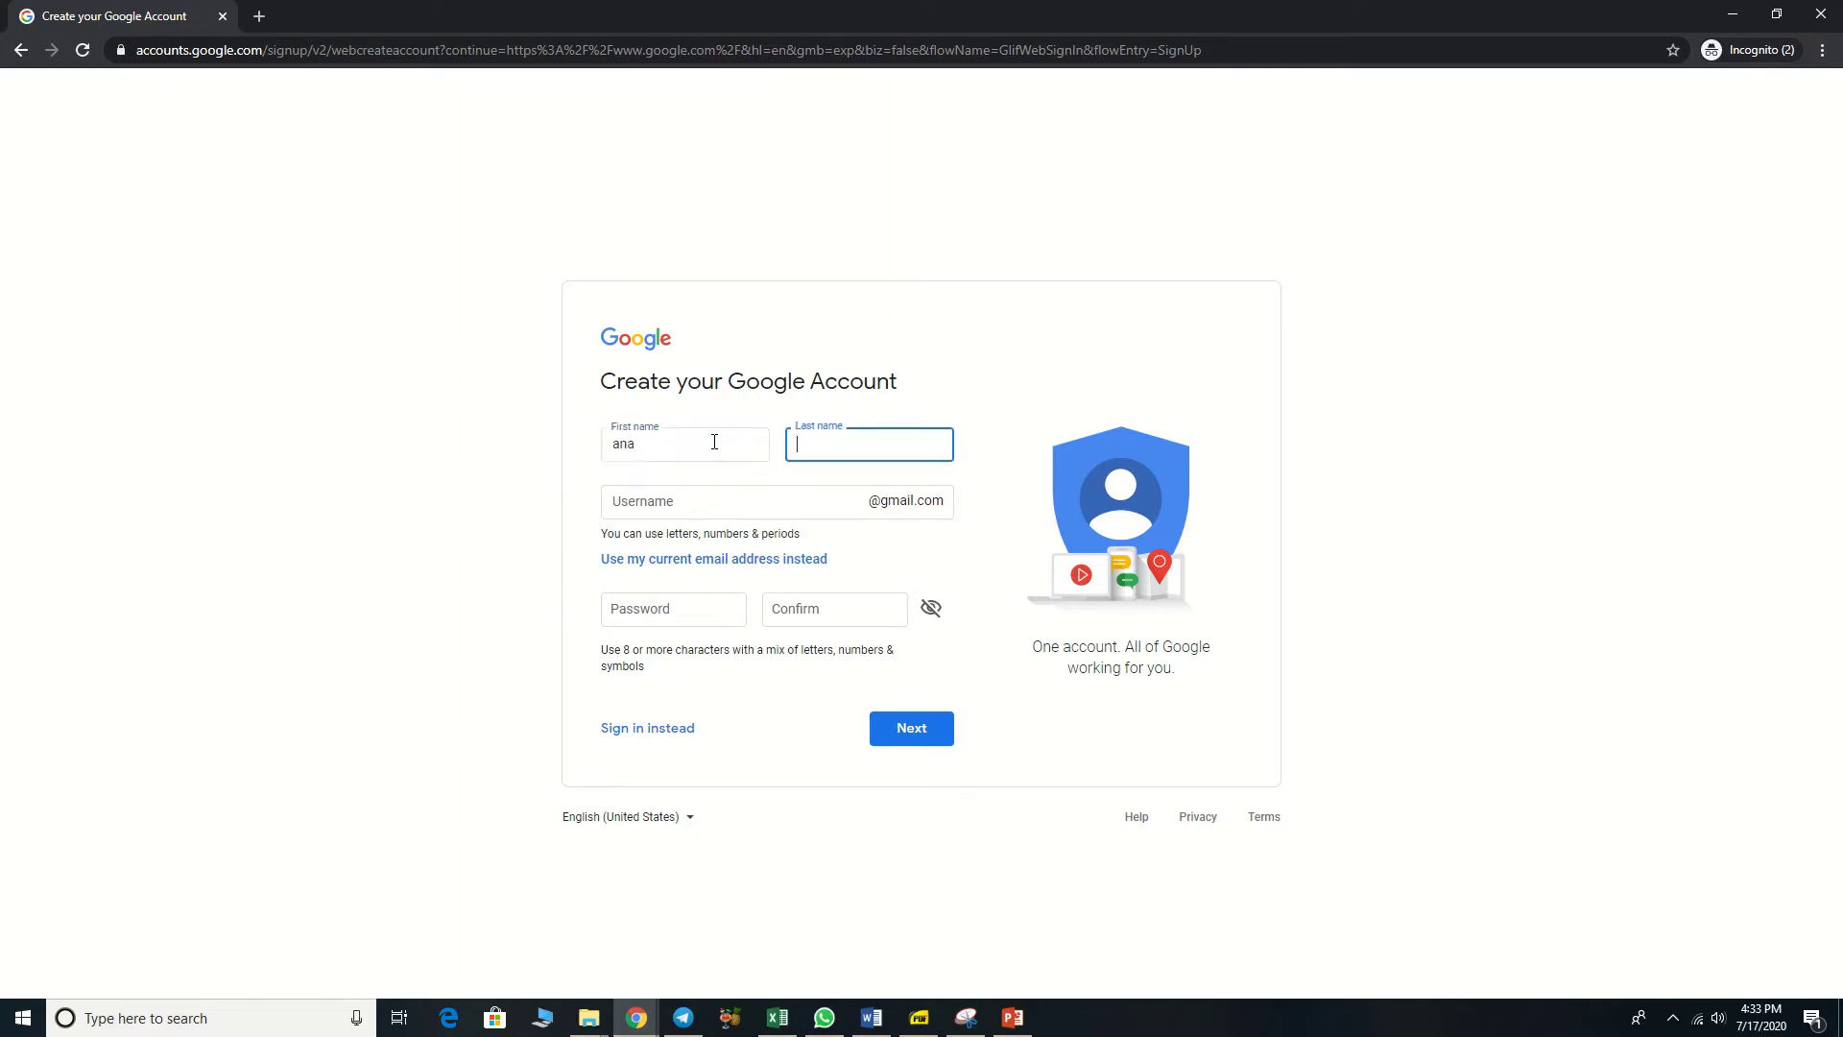
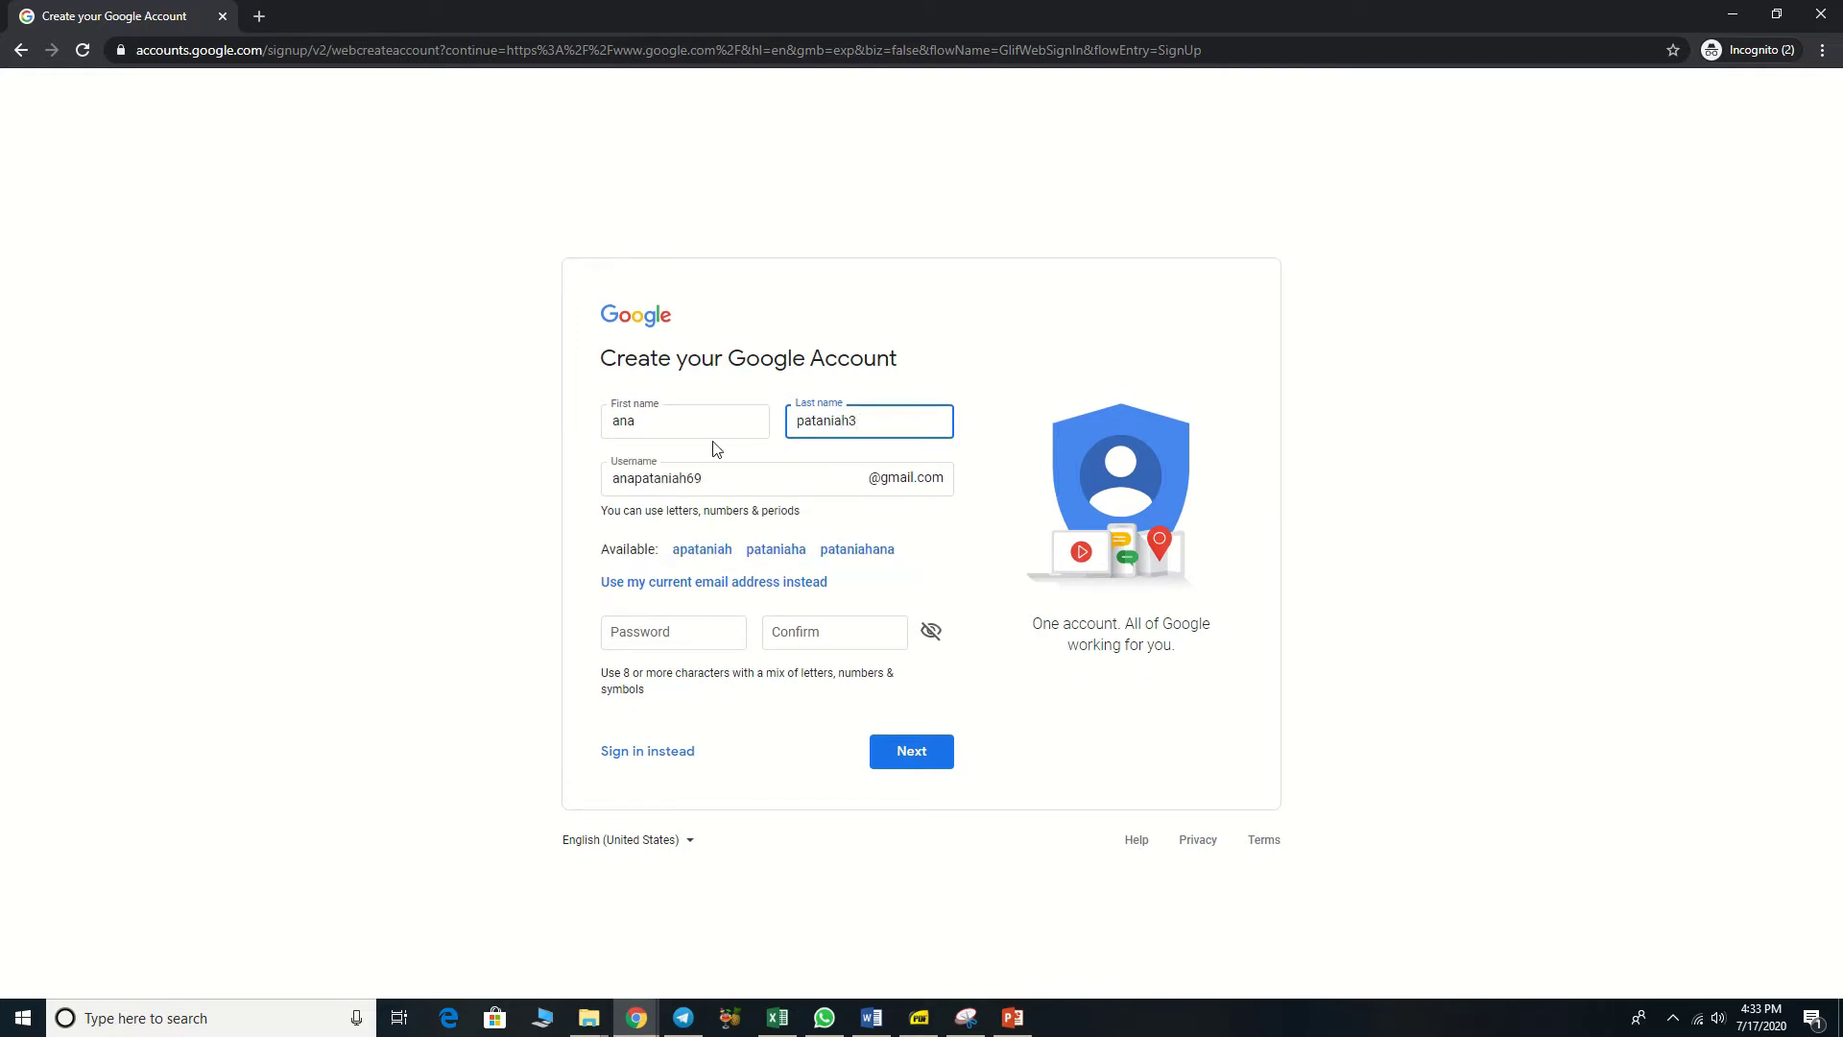
click(717, 481)
key(BackSpace)
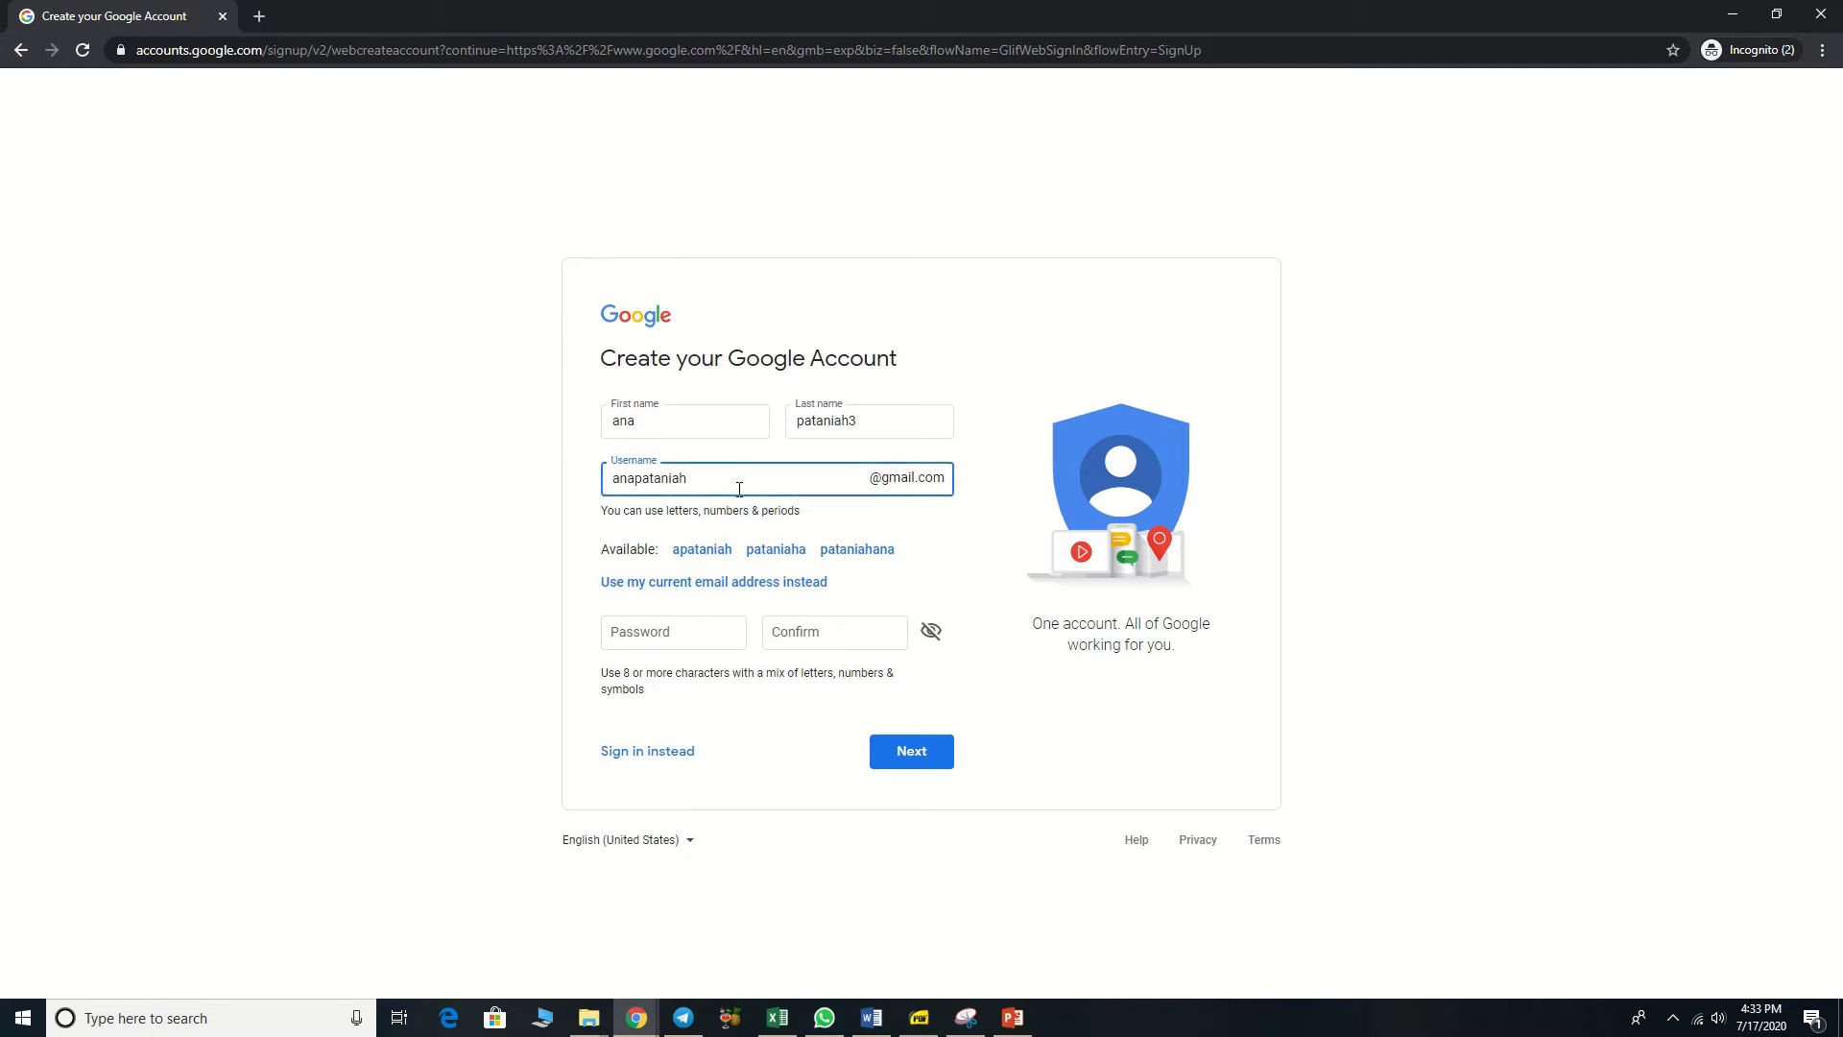
text(3)
click(718, 633)
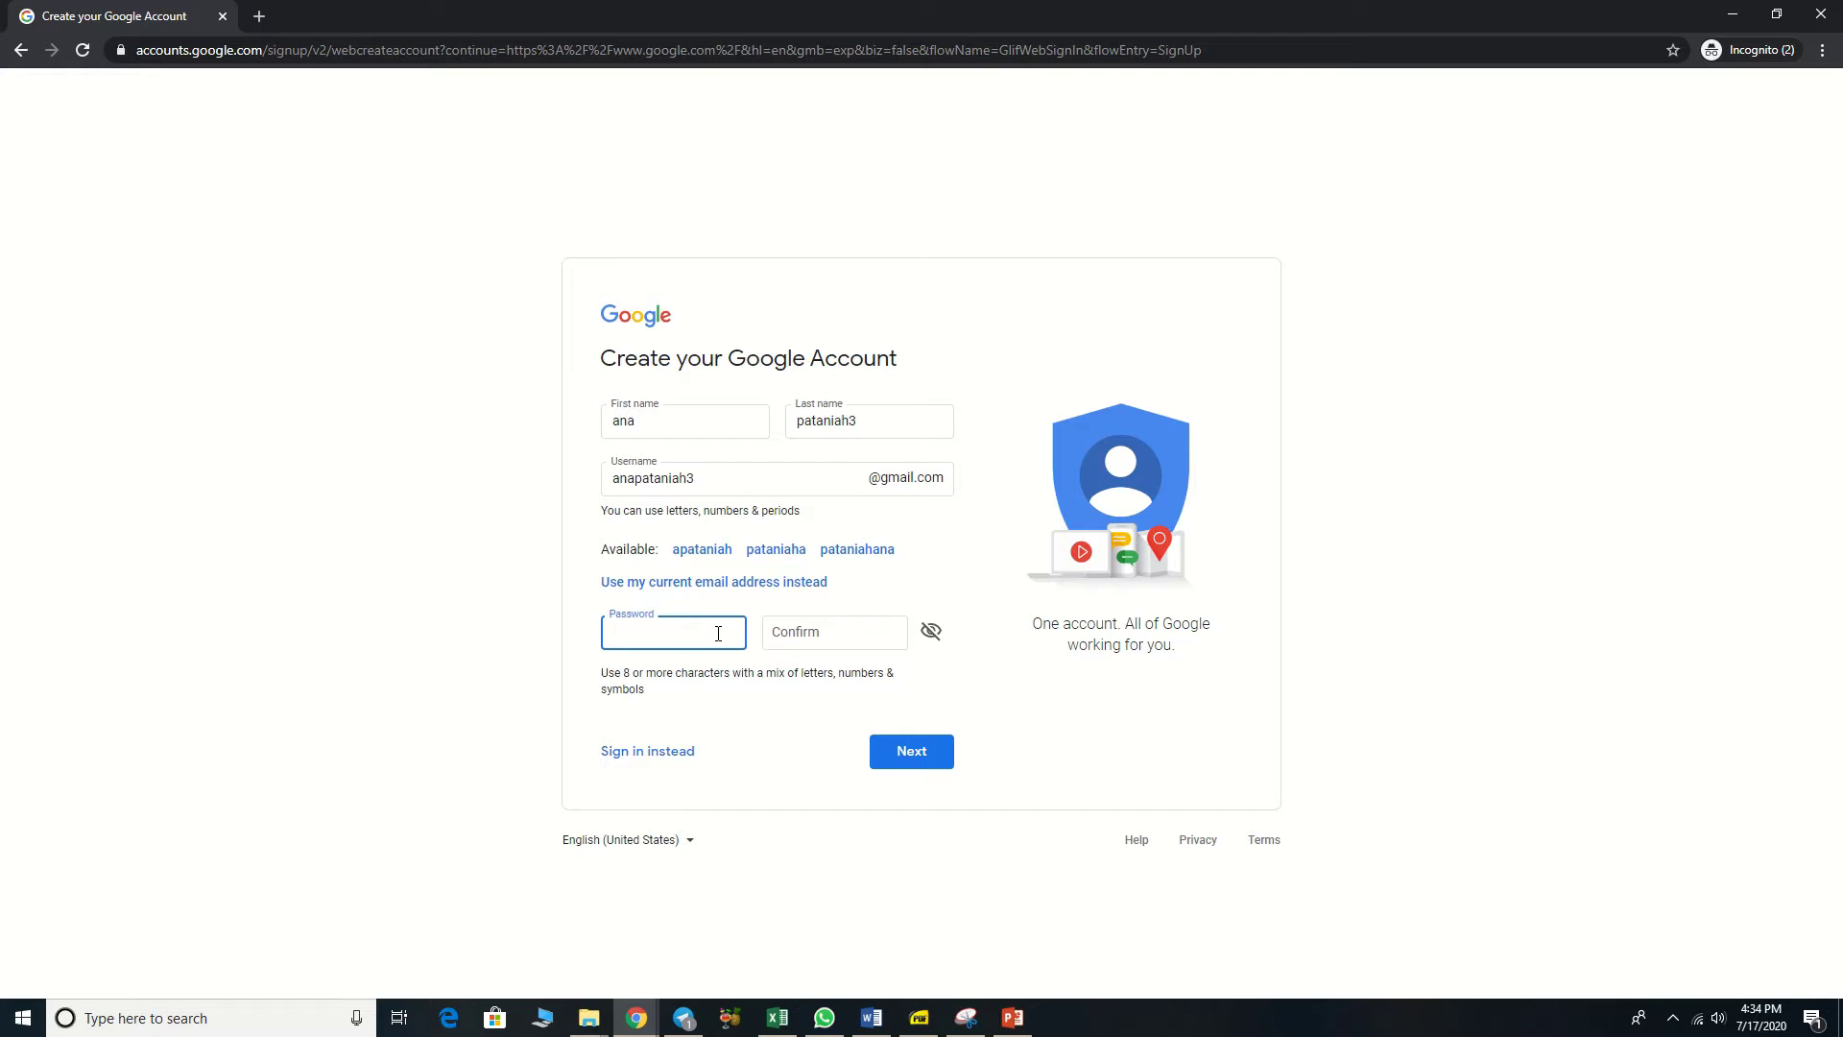
Step: Enter and confirm the account password, then submit the name, username and password page
text(•••••)
click(803, 635)
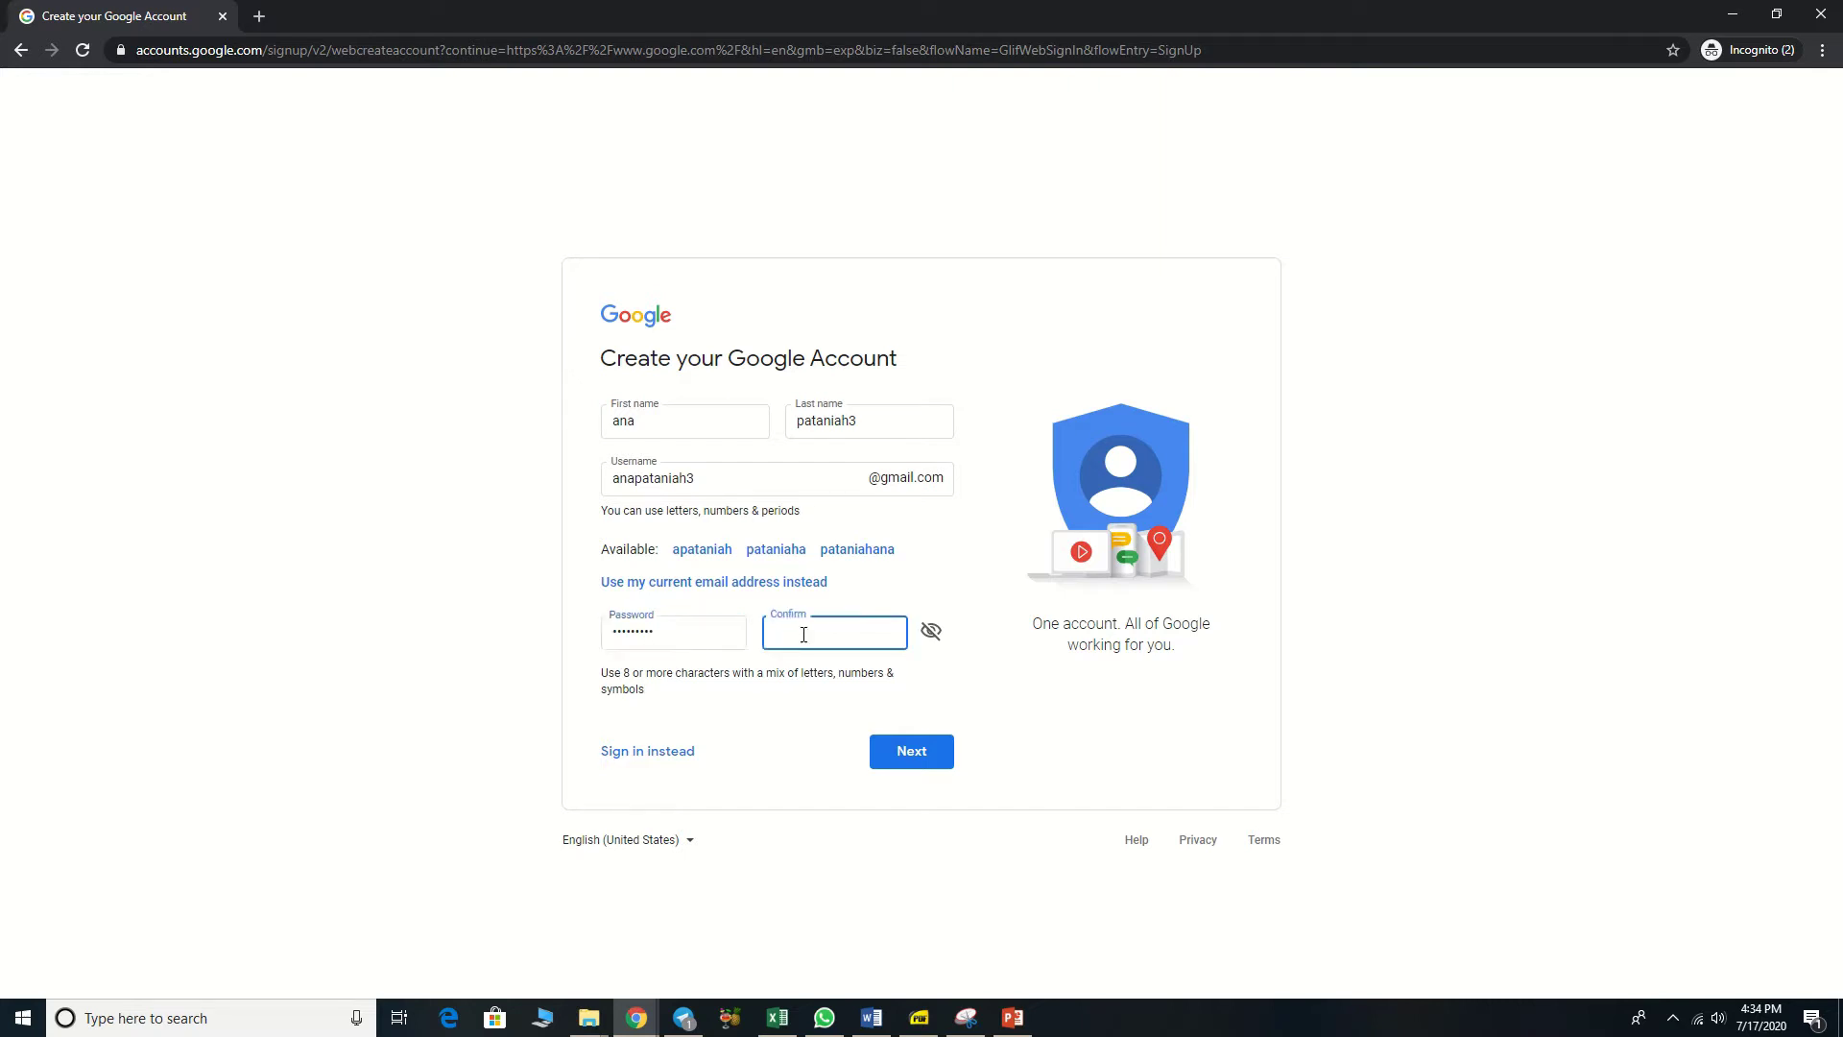
text(•••••••)
click(905, 759)
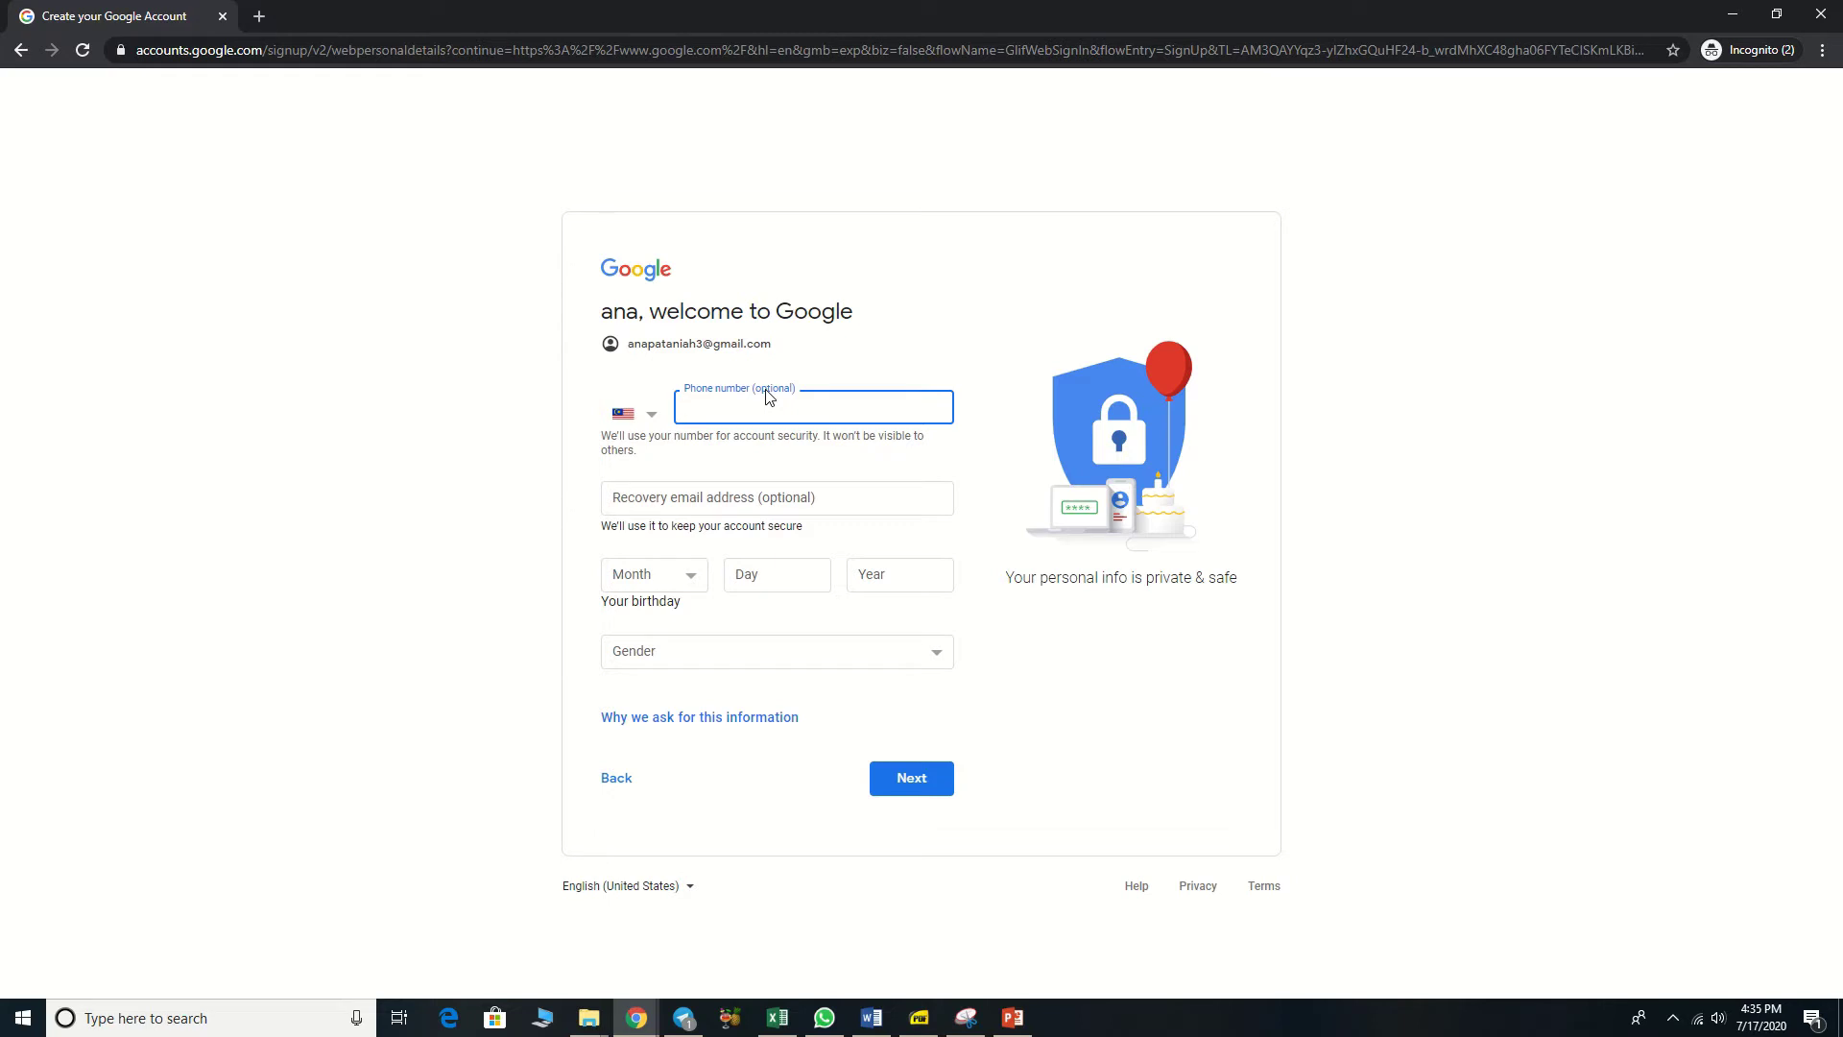
Step: Leave the phone number blank and enter a recovery email address
text(0)
key(BackSpace)
click(801, 492)
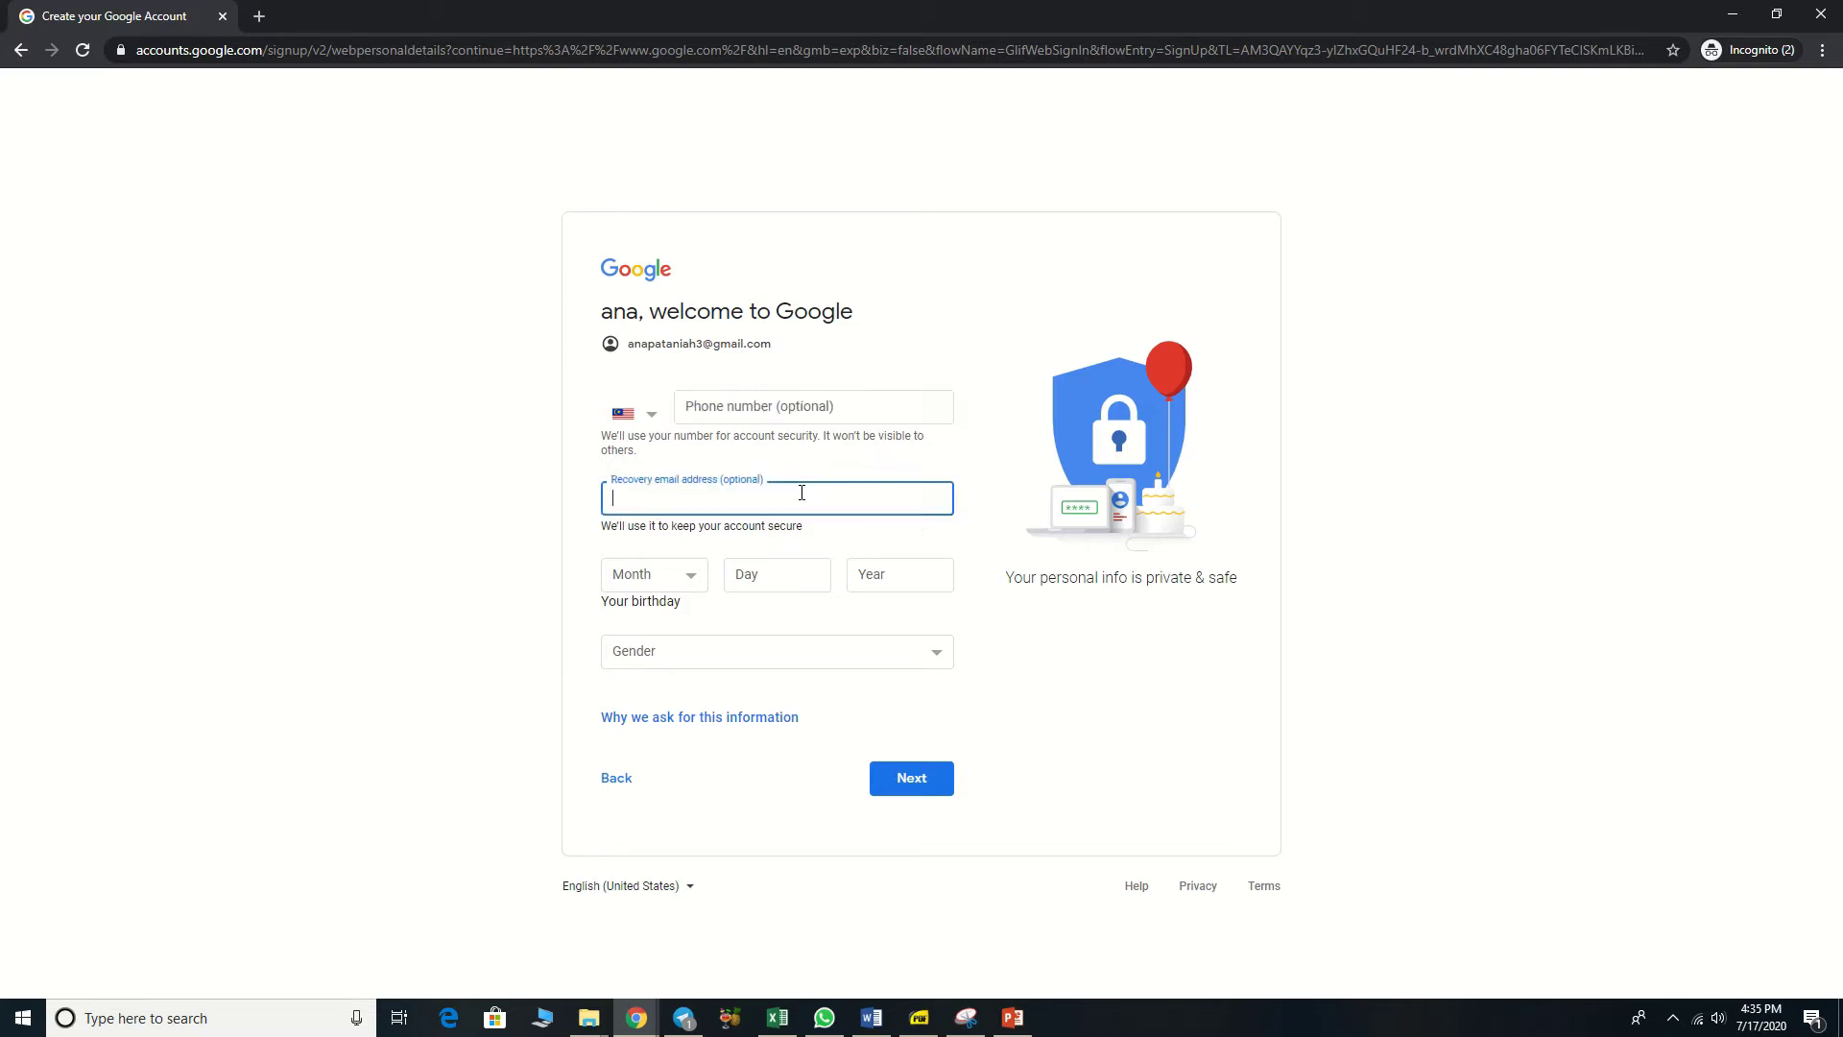
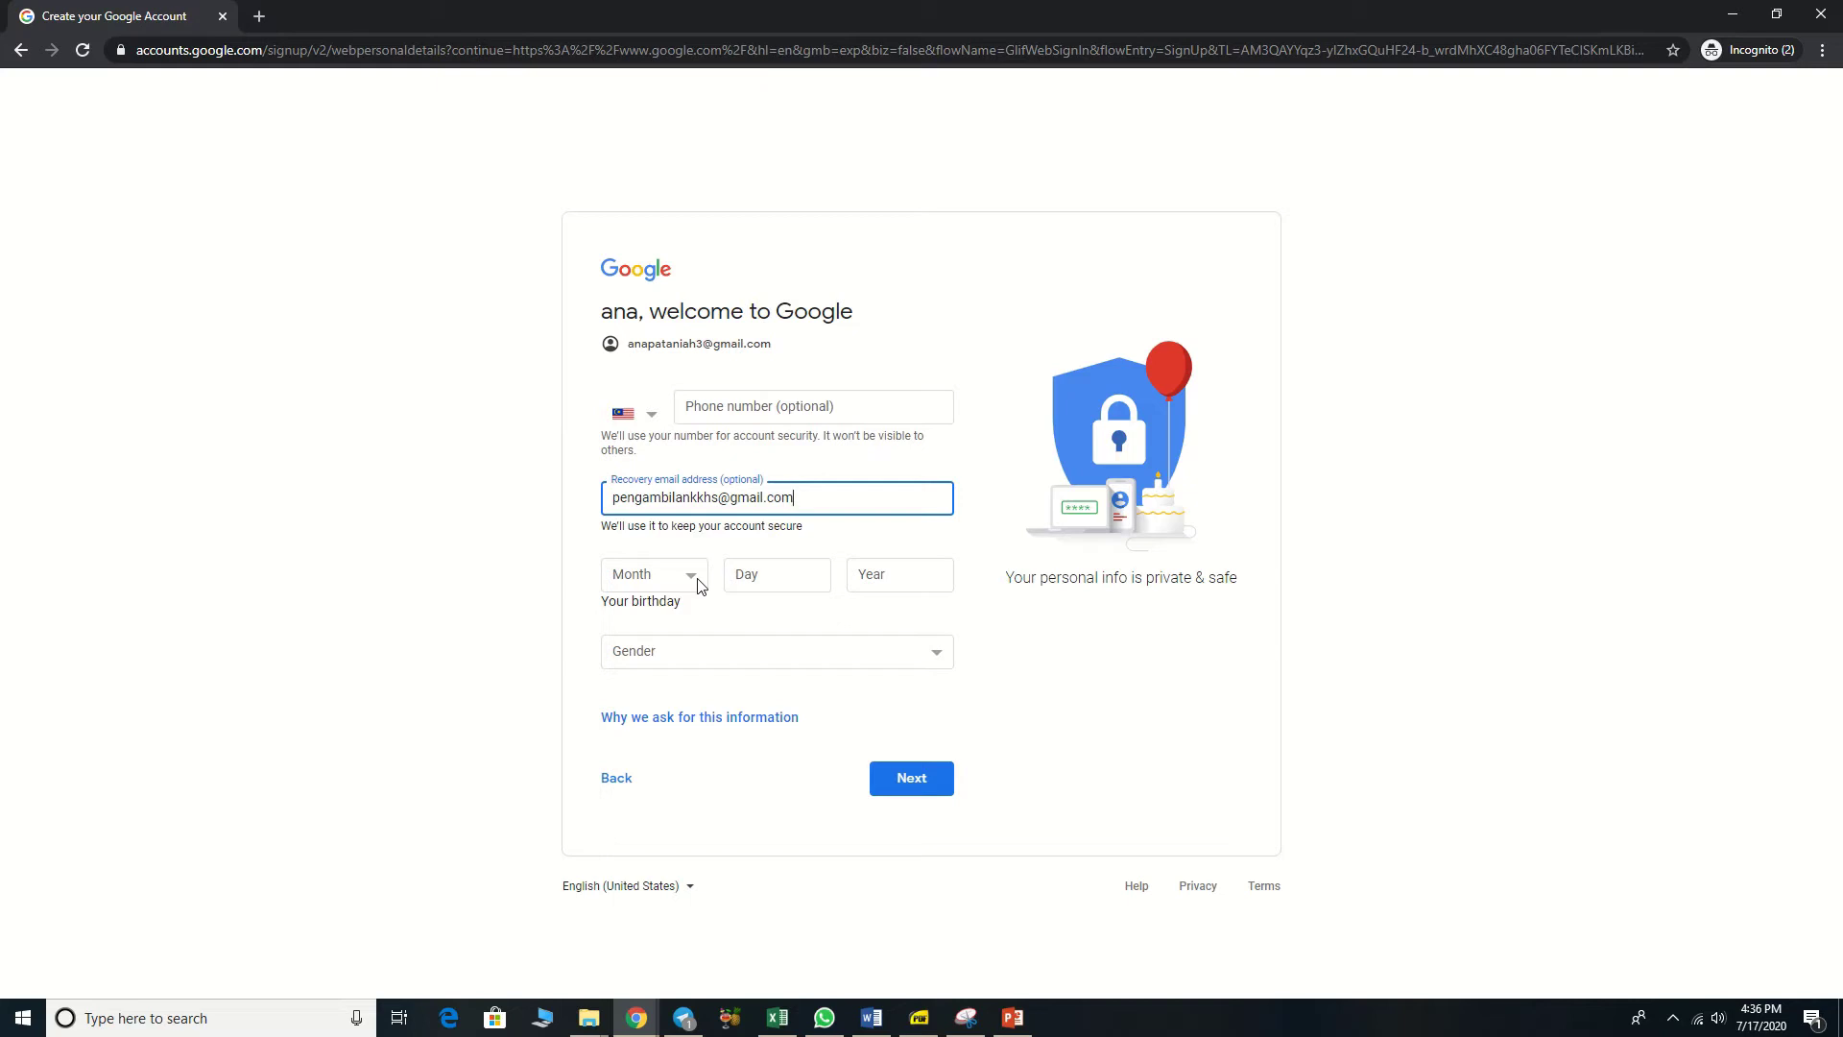
Step: Set the birthday to January 1, 1982
click(691, 580)
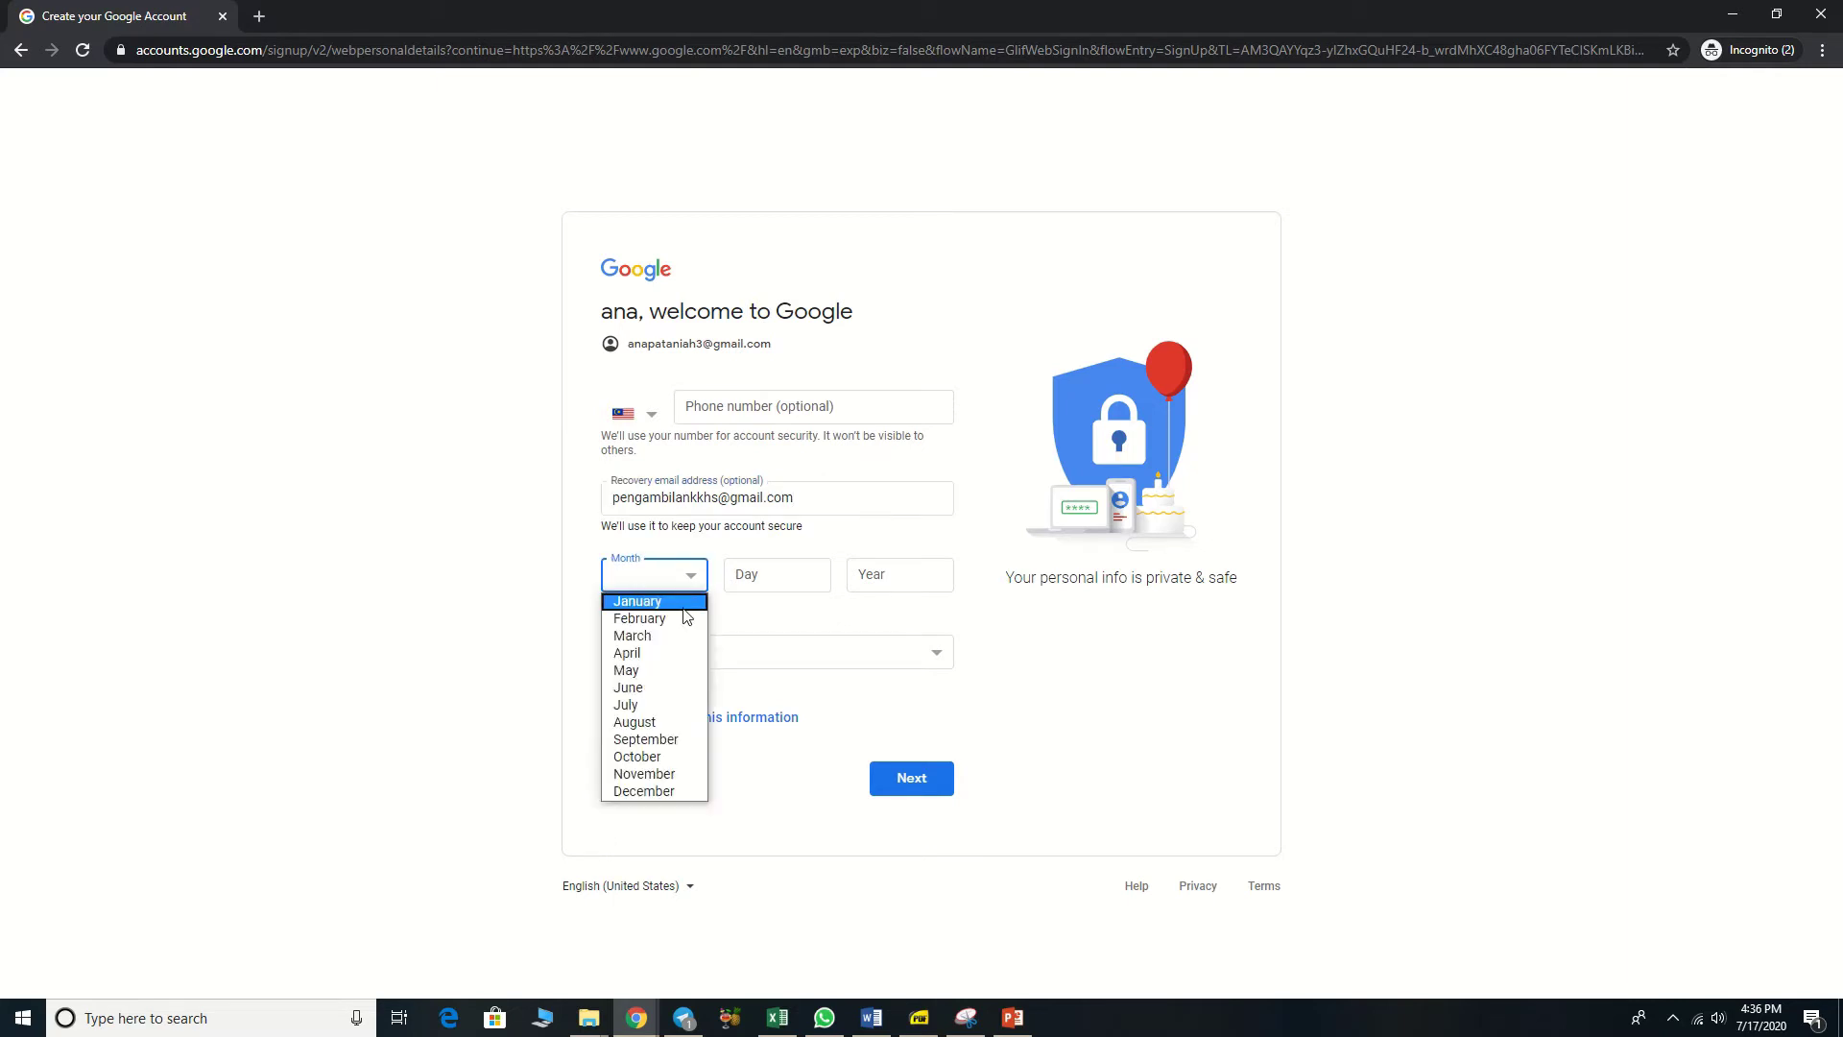
click(697, 604)
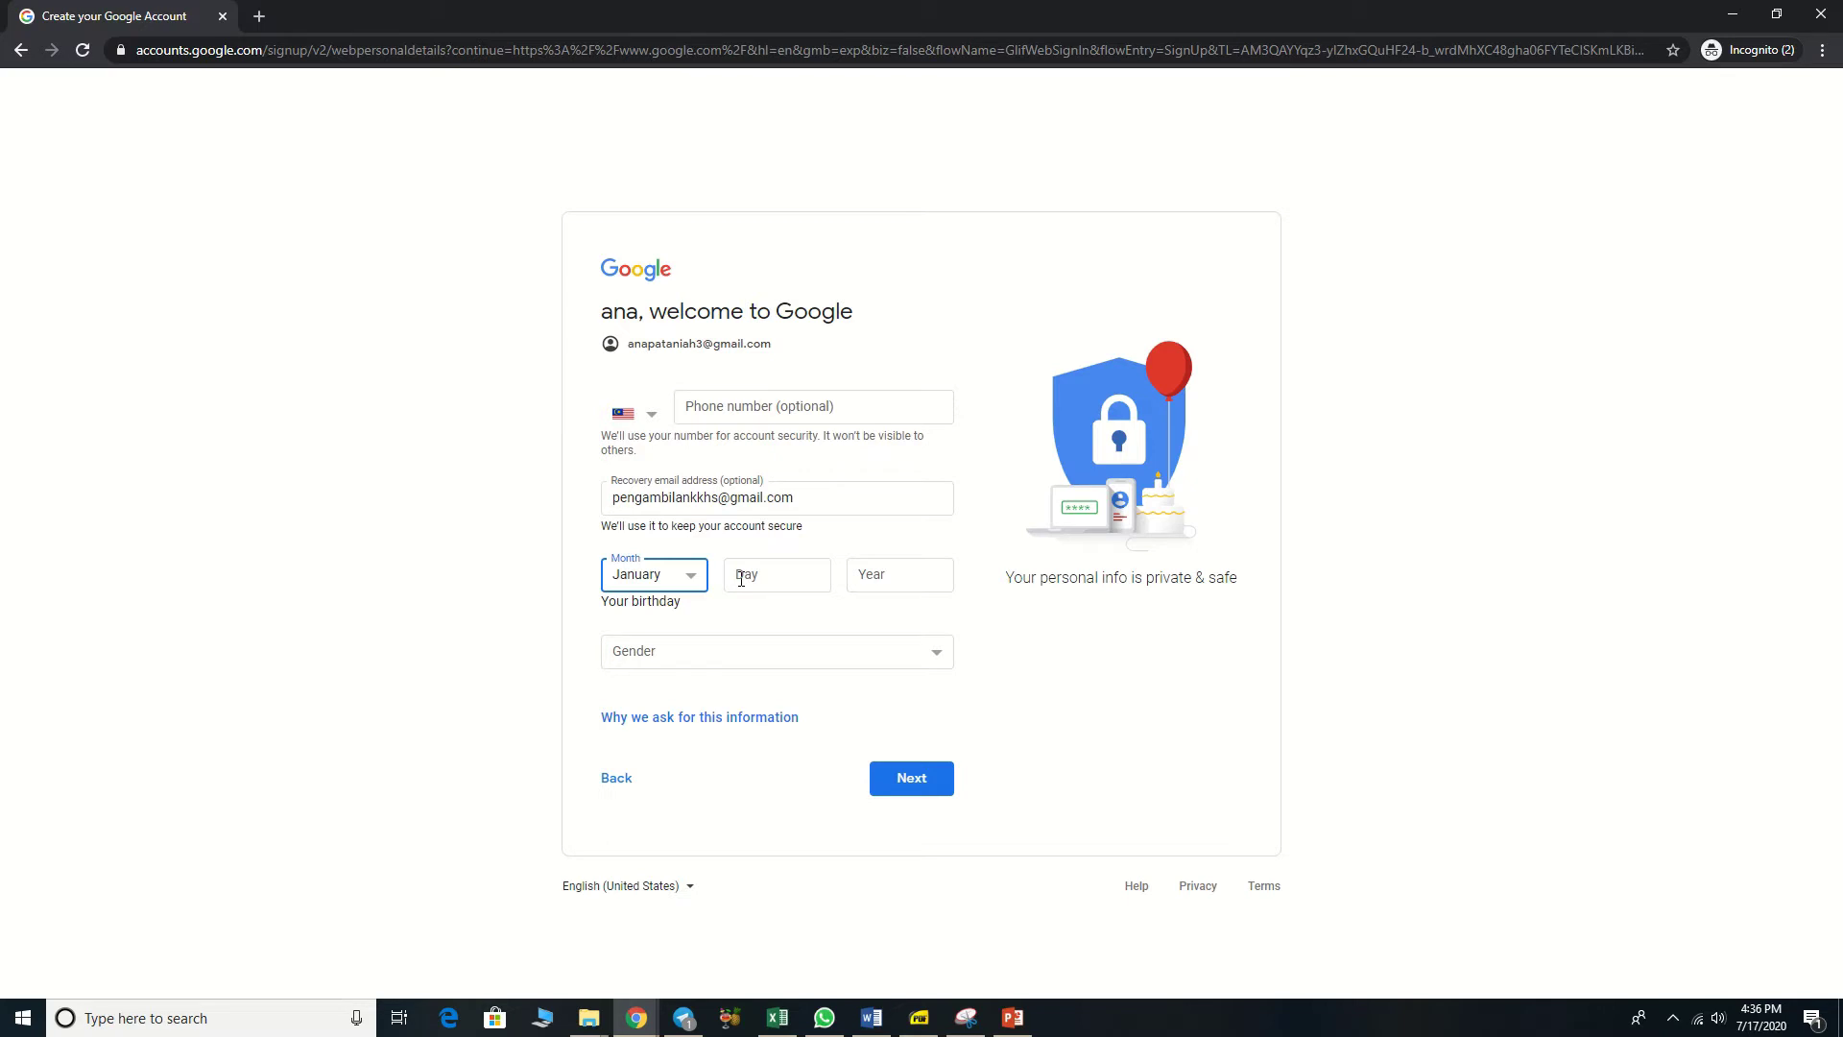
click(741, 579)
click(876, 579)
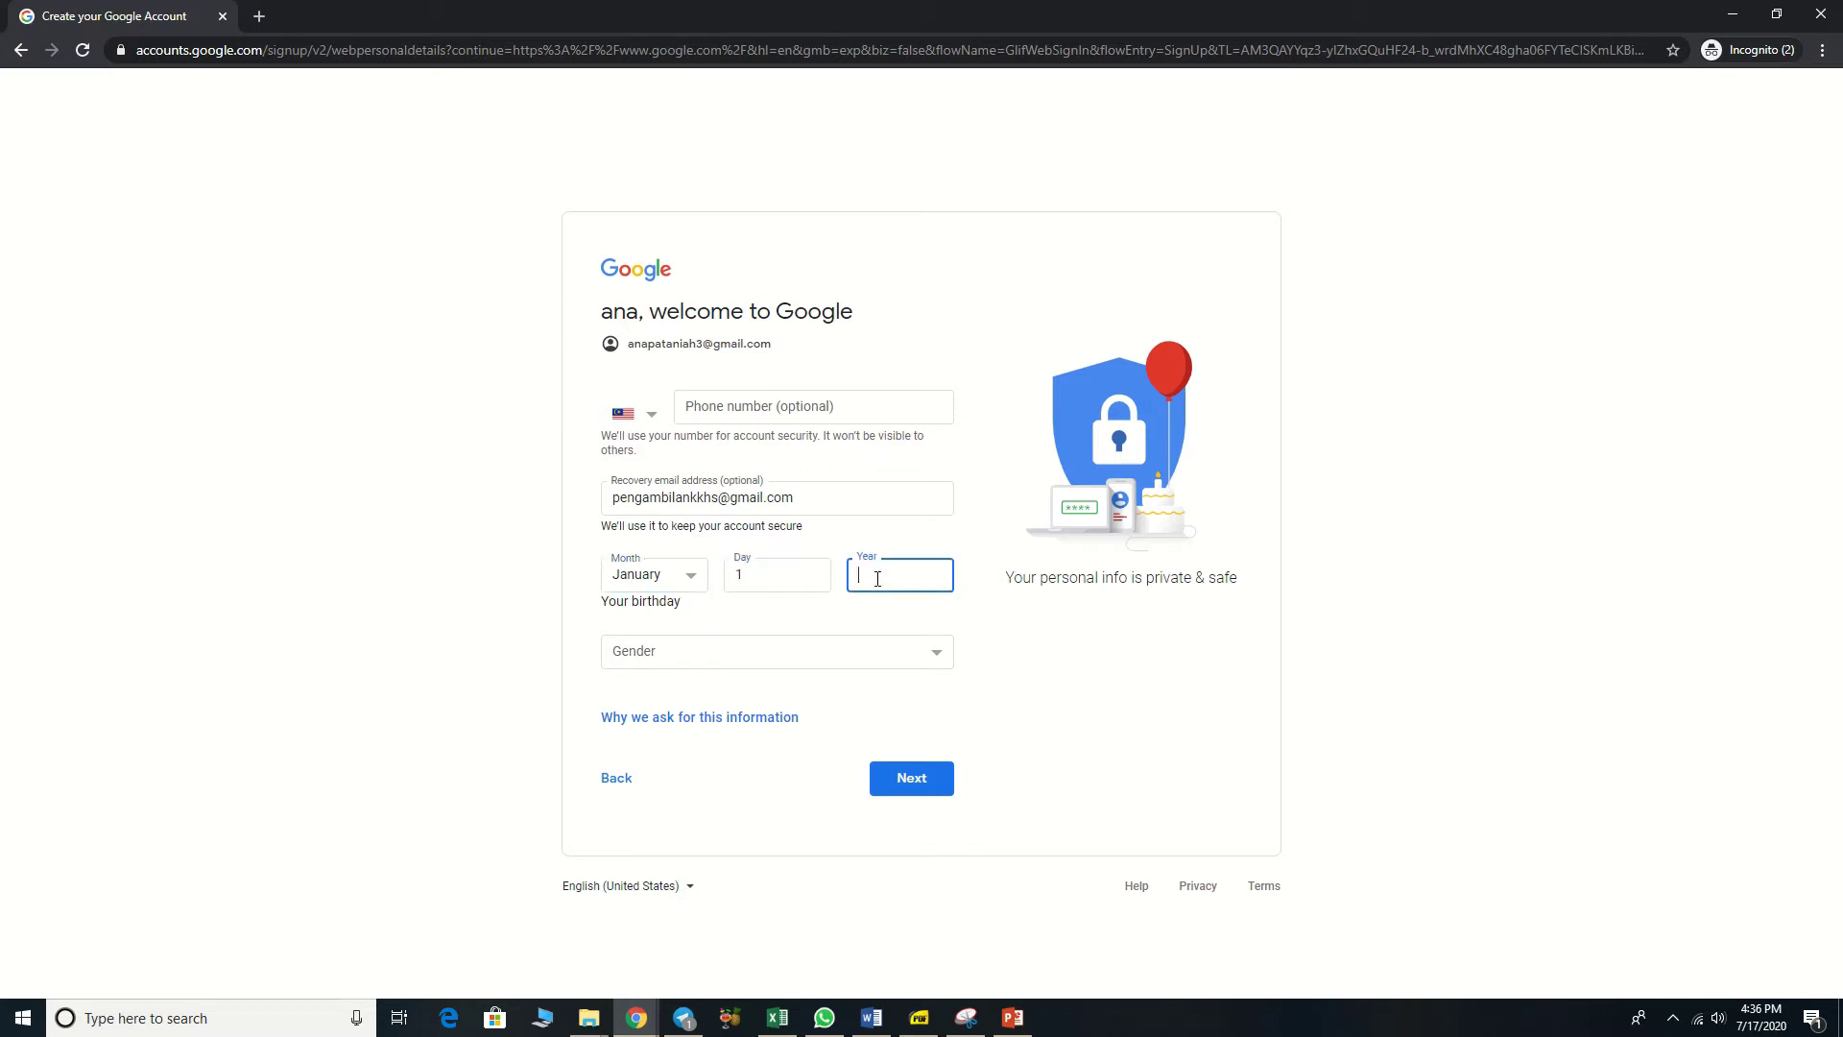
text(1982)
click(944, 659)
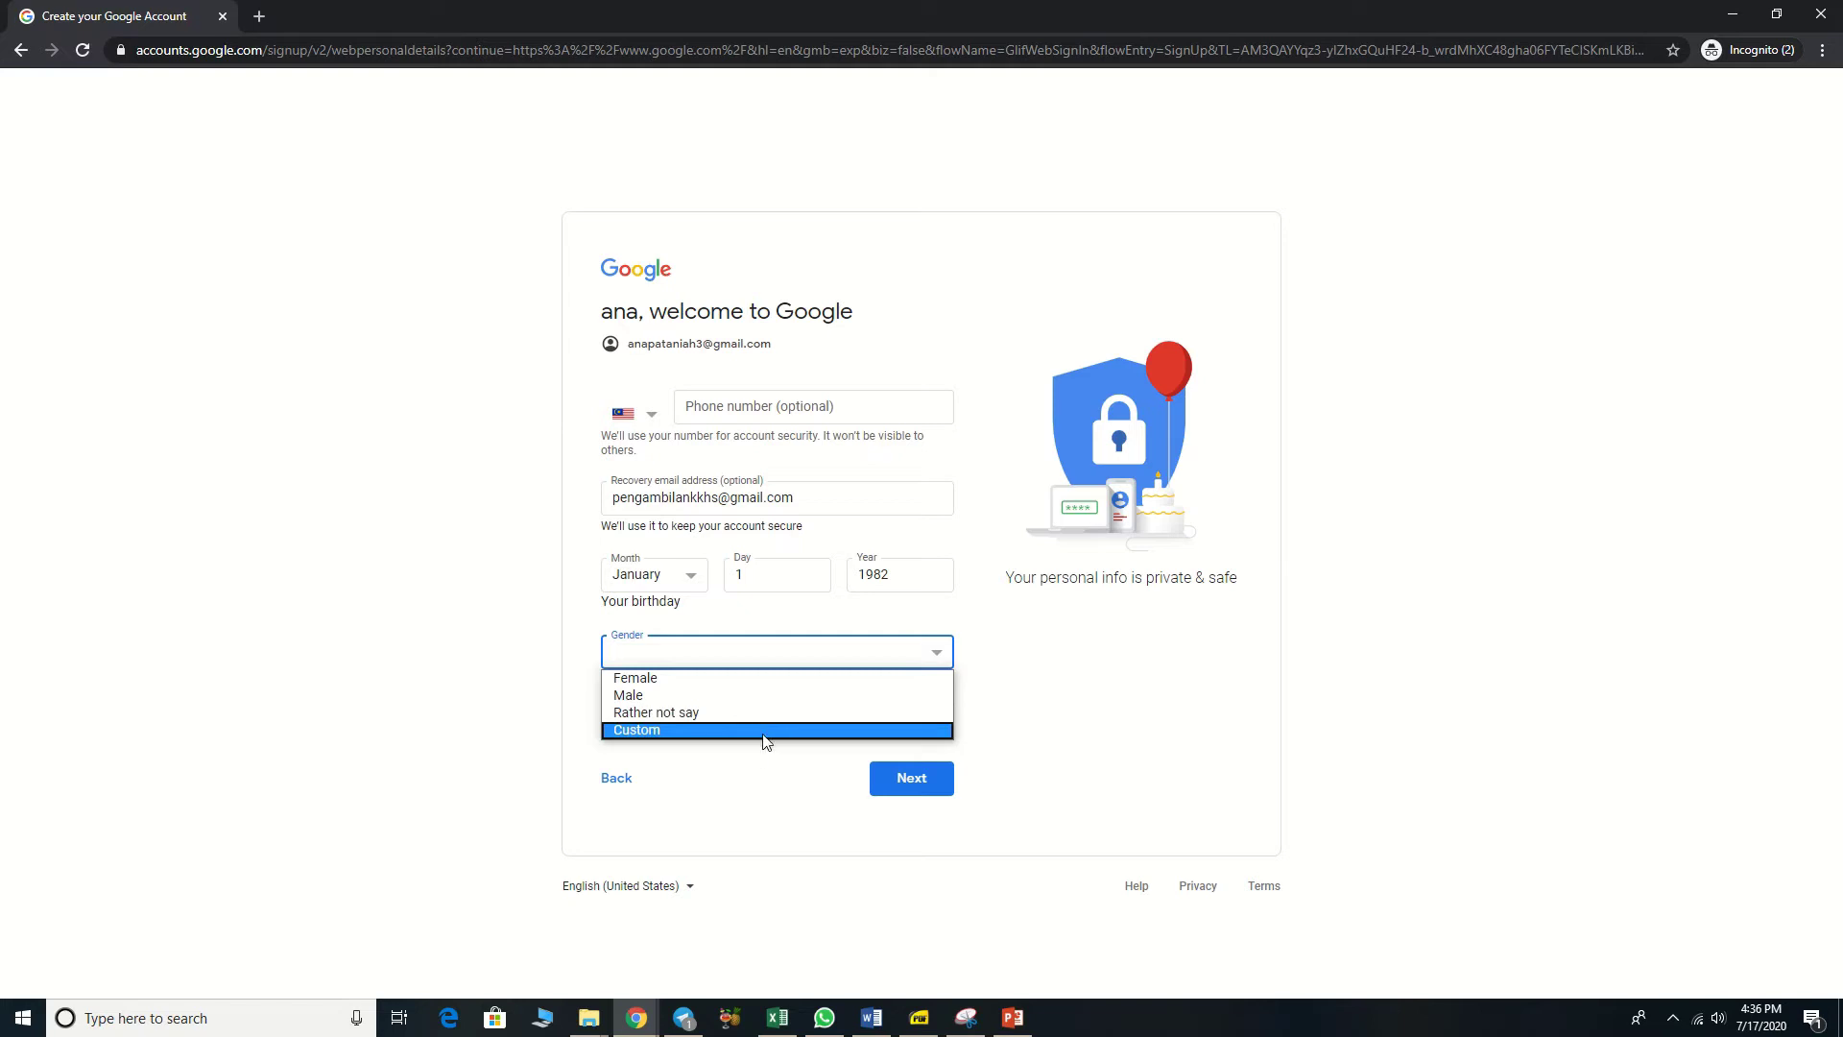
Step: Choose Female as gender, submit the details and agree to the privacy terms
click(777, 679)
click(928, 791)
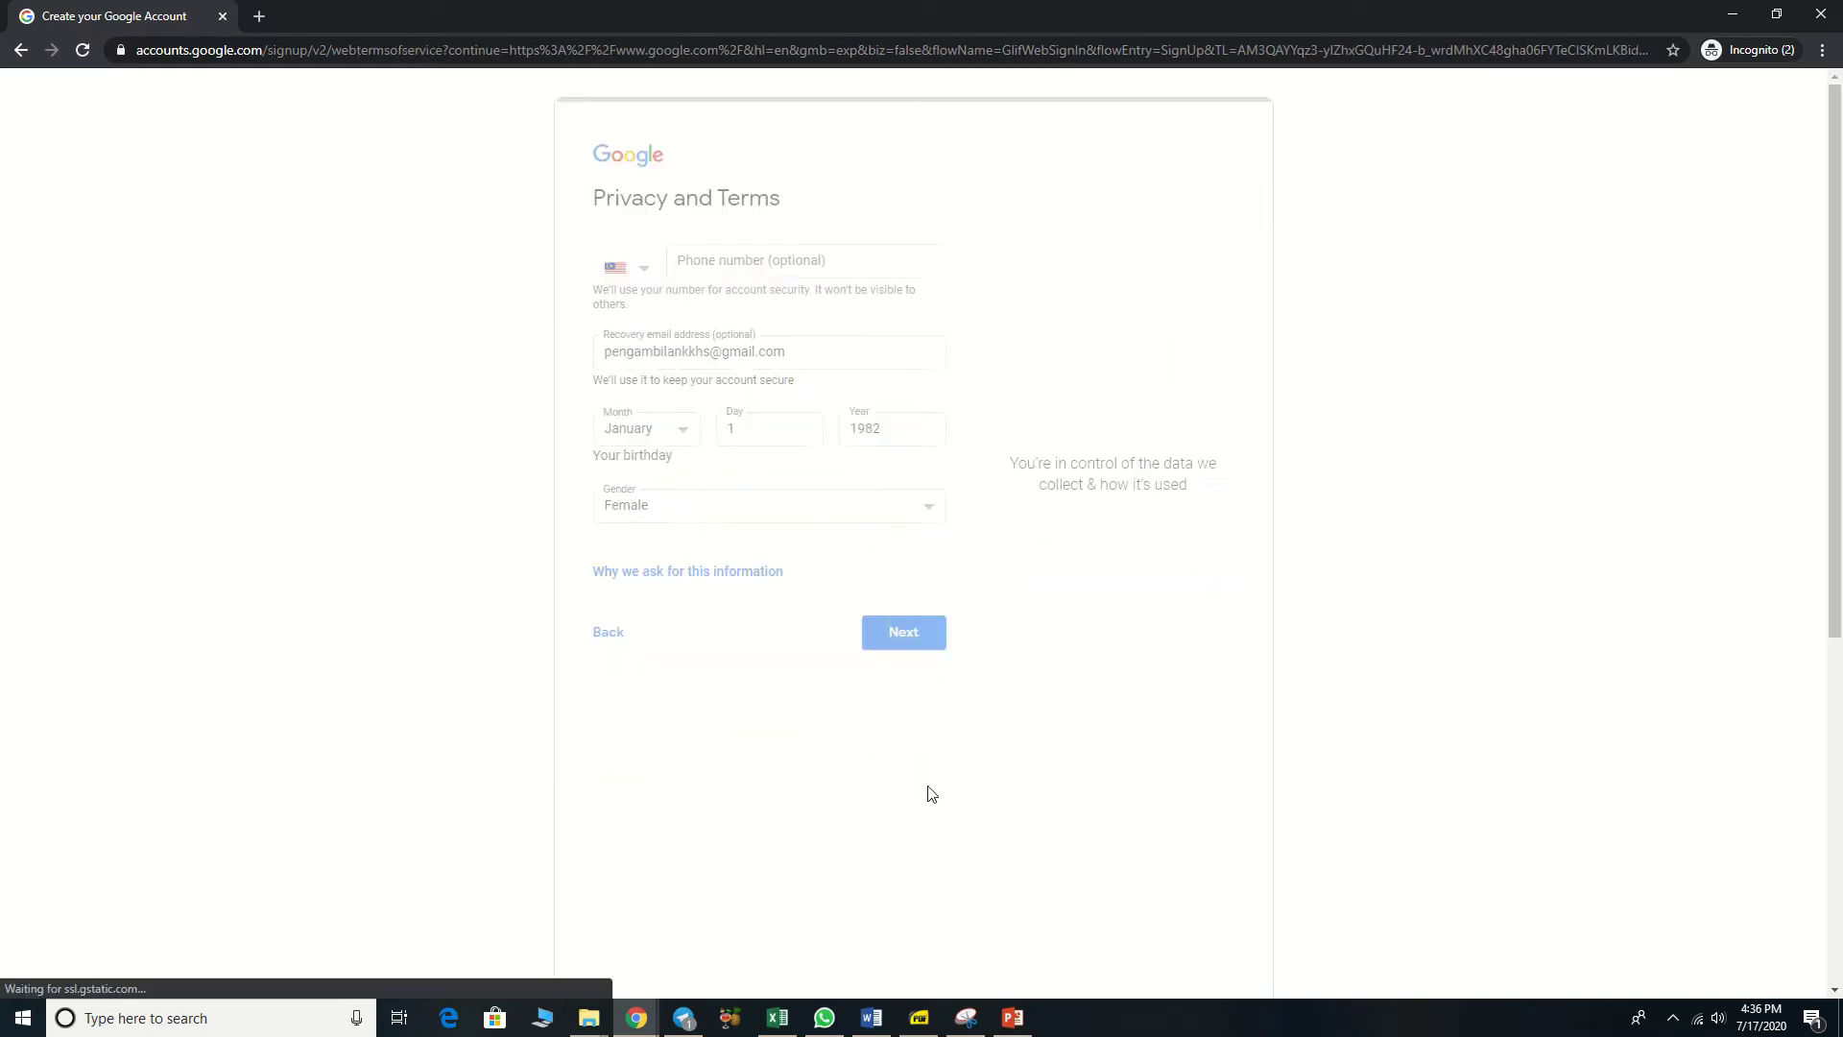
scroll(1195, 286, down, 6)
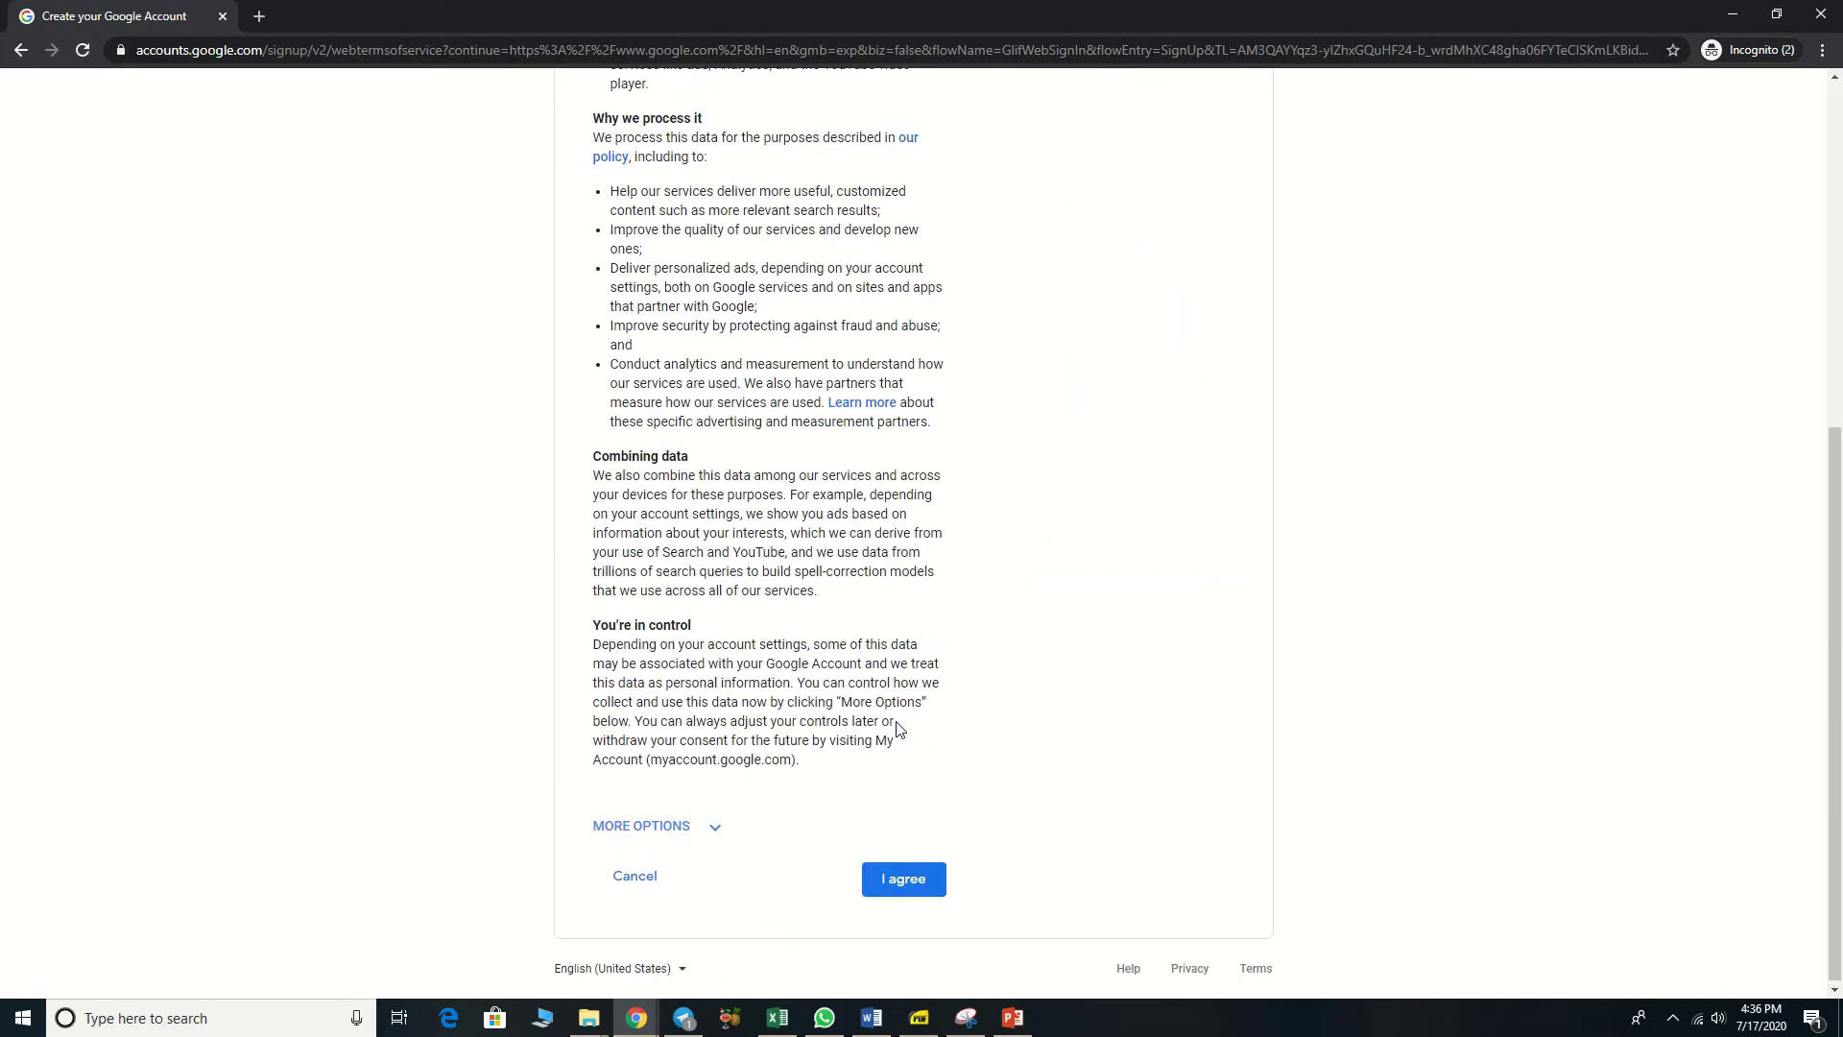
click(897, 875)
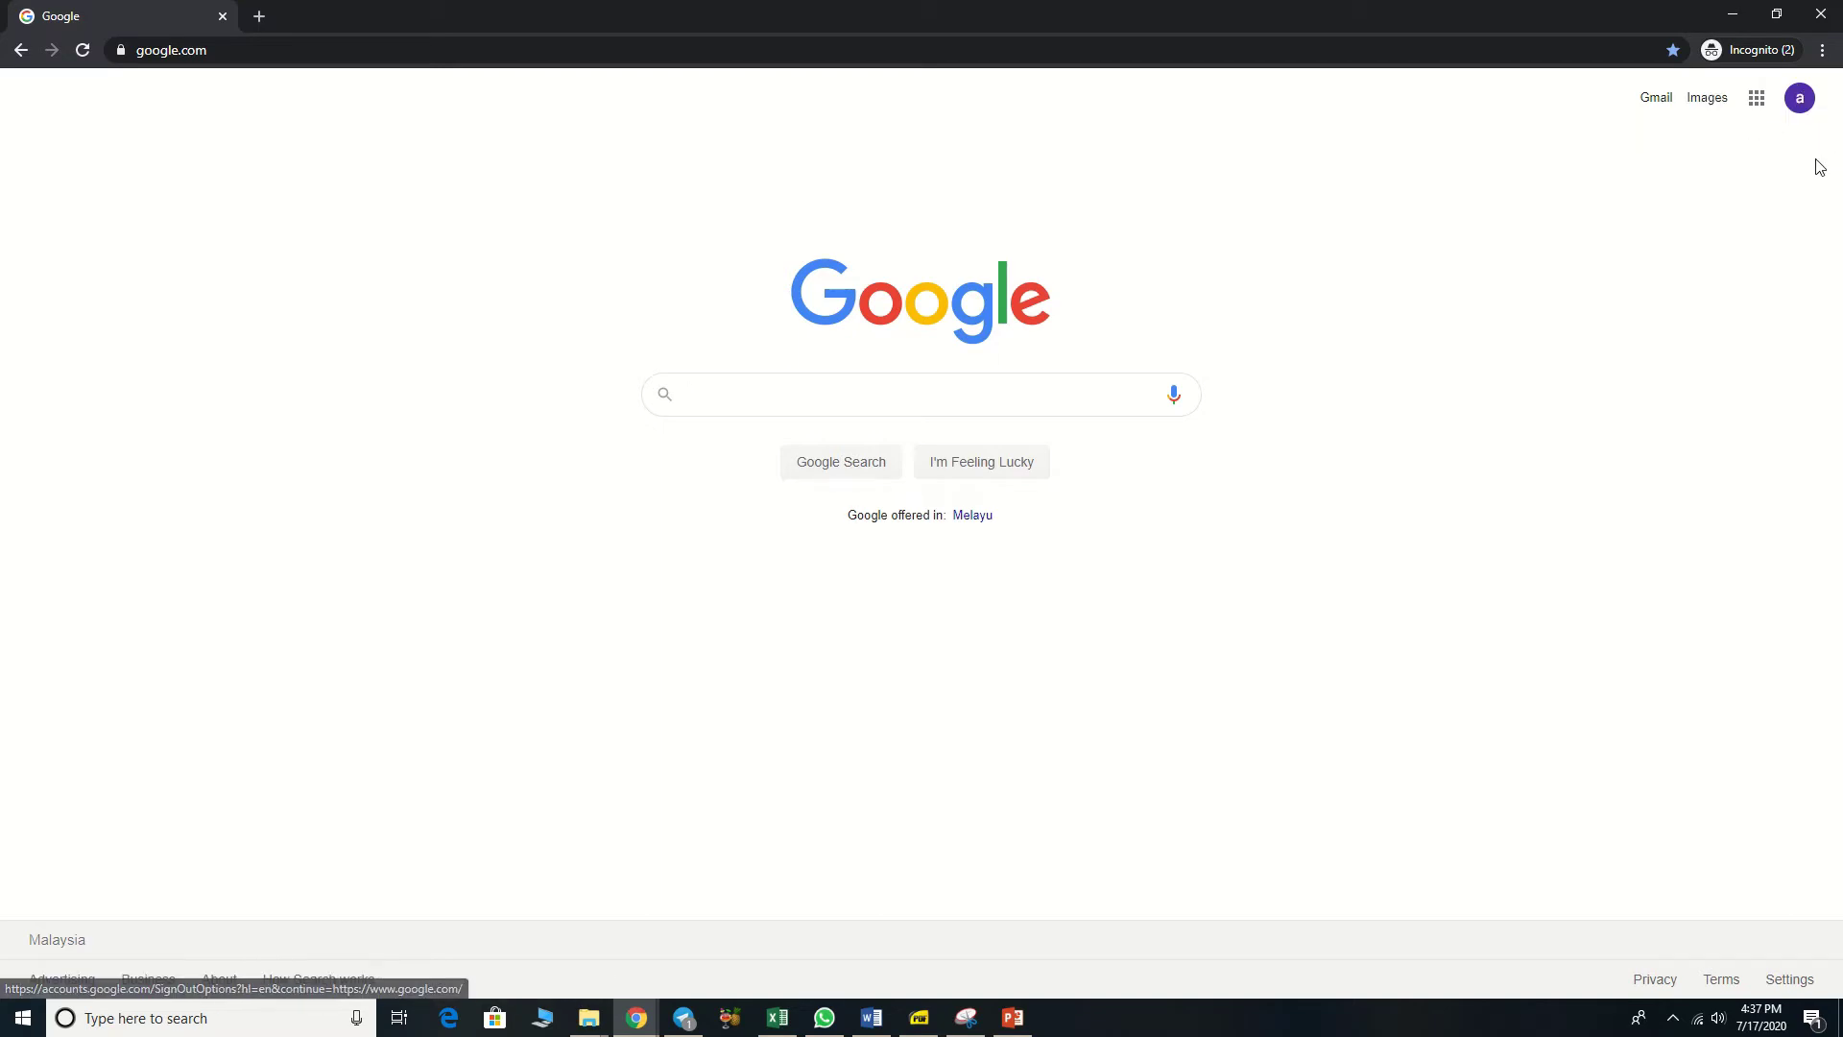
Step: Go to Manage your Google Account > Personal info for the new account
click(1800, 100)
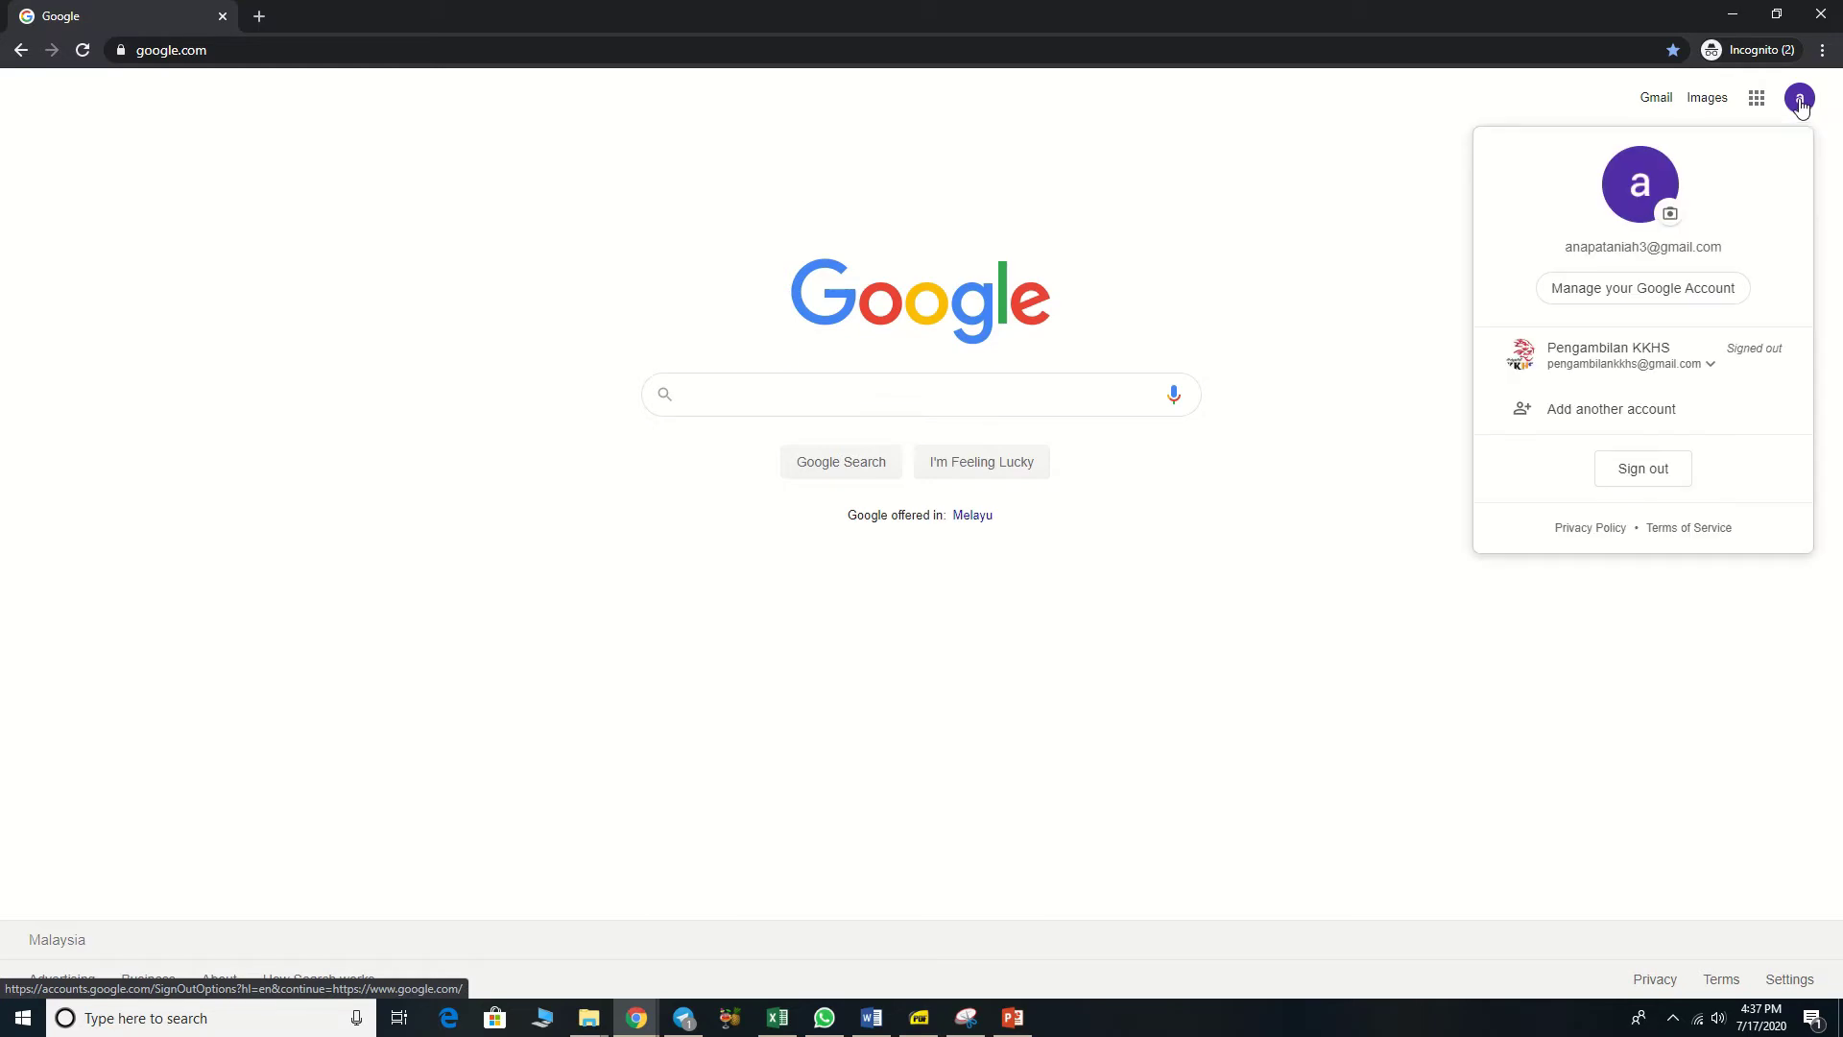
click(1683, 292)
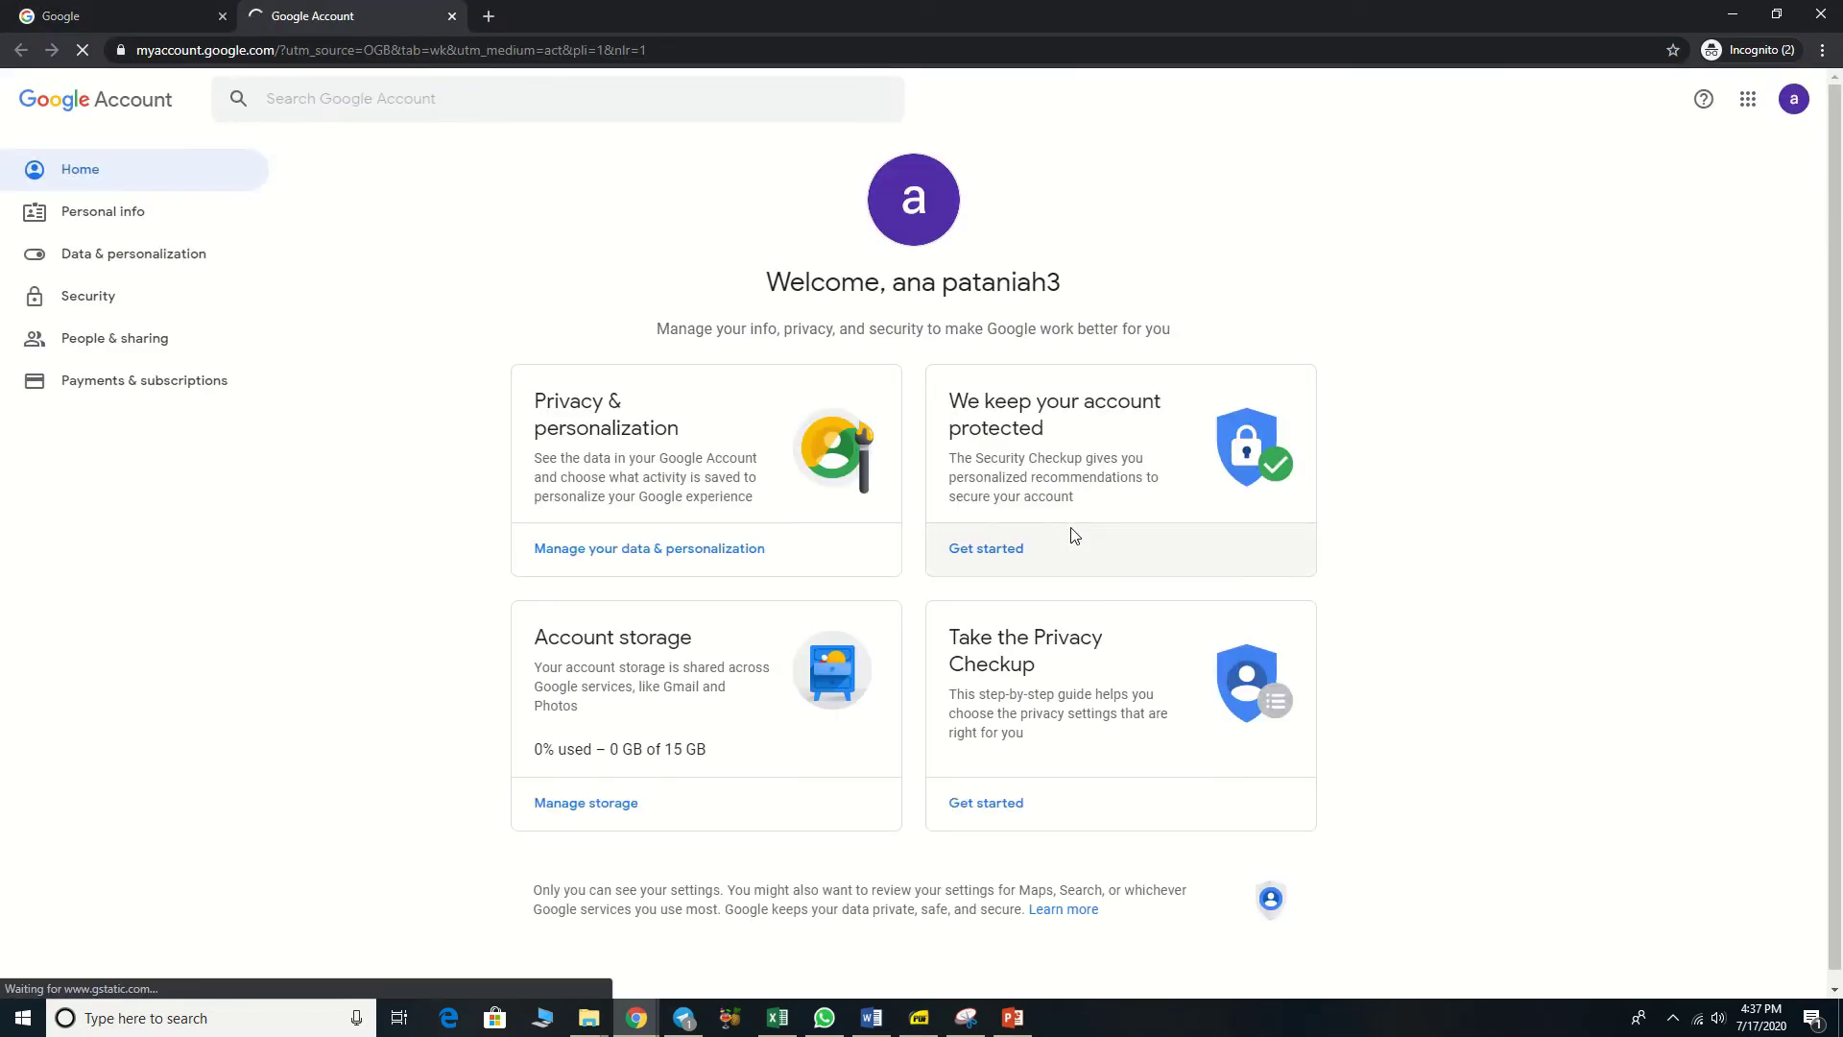
click(106, 215)
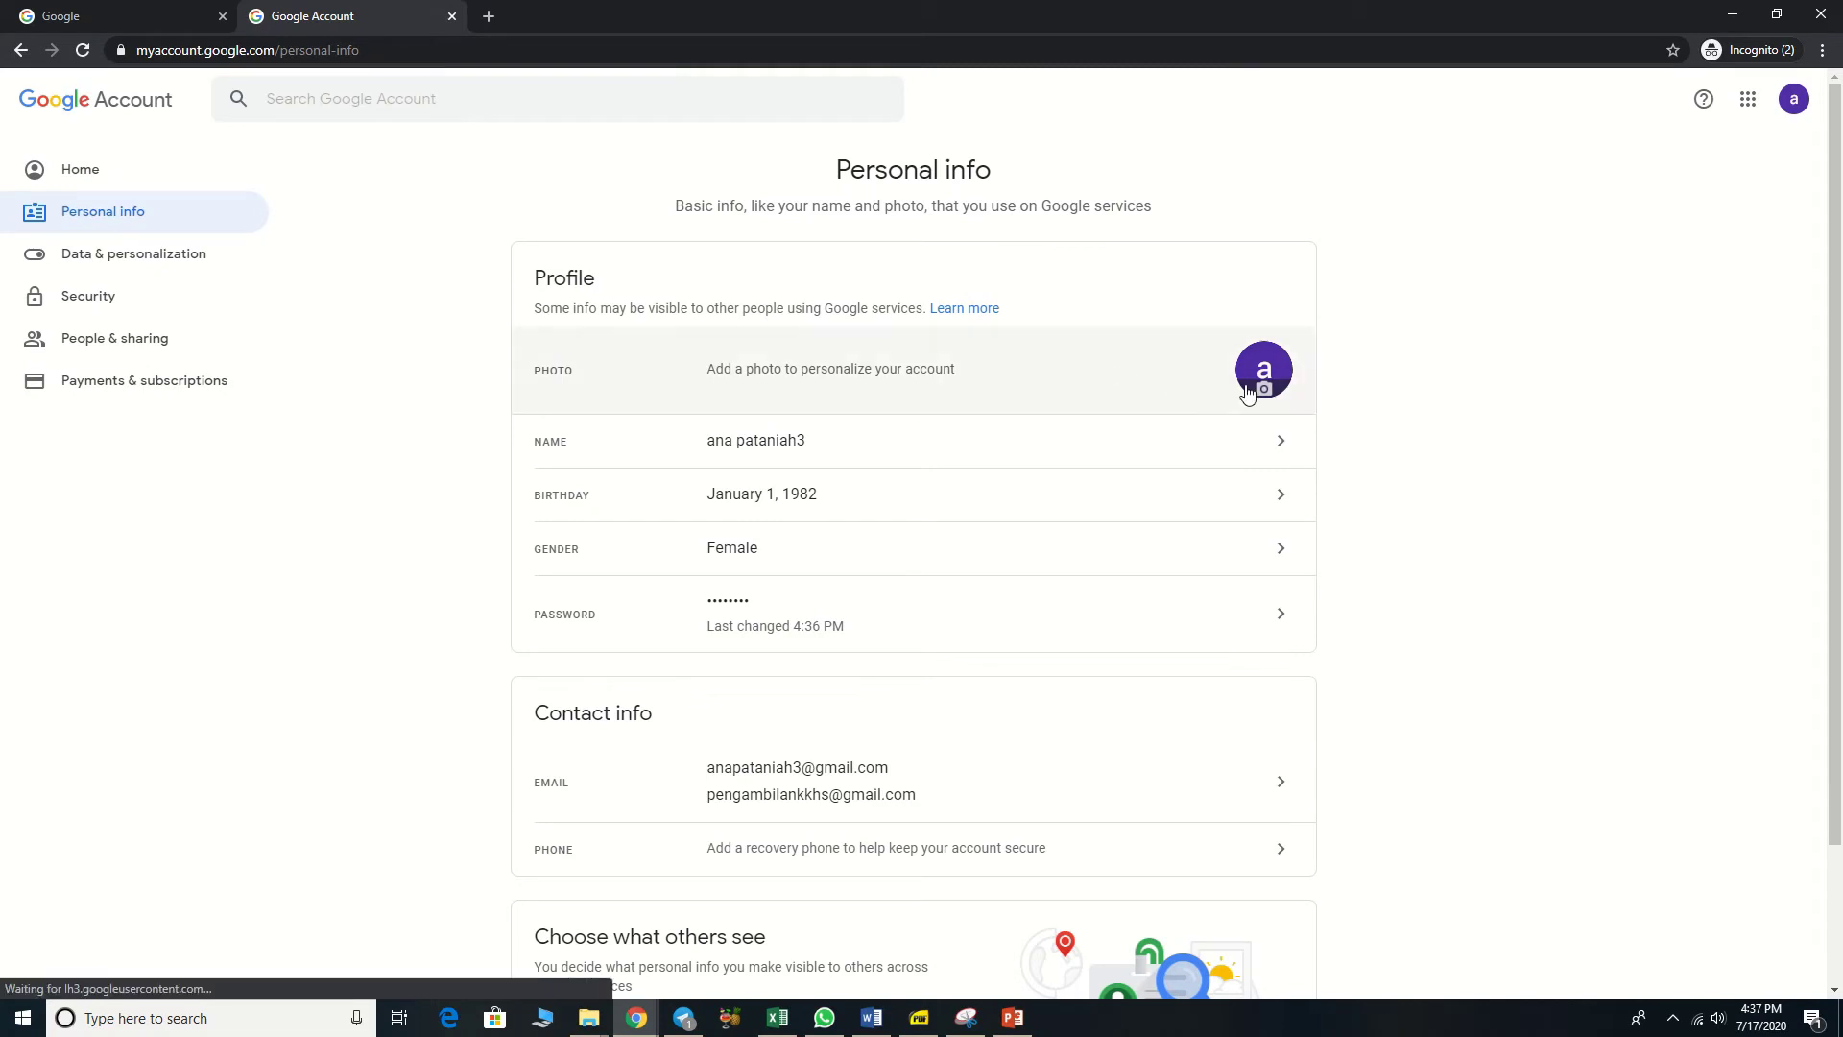
Step: Bring up the file picker for uploading a new profile photo from the computer
click(1264, 376)
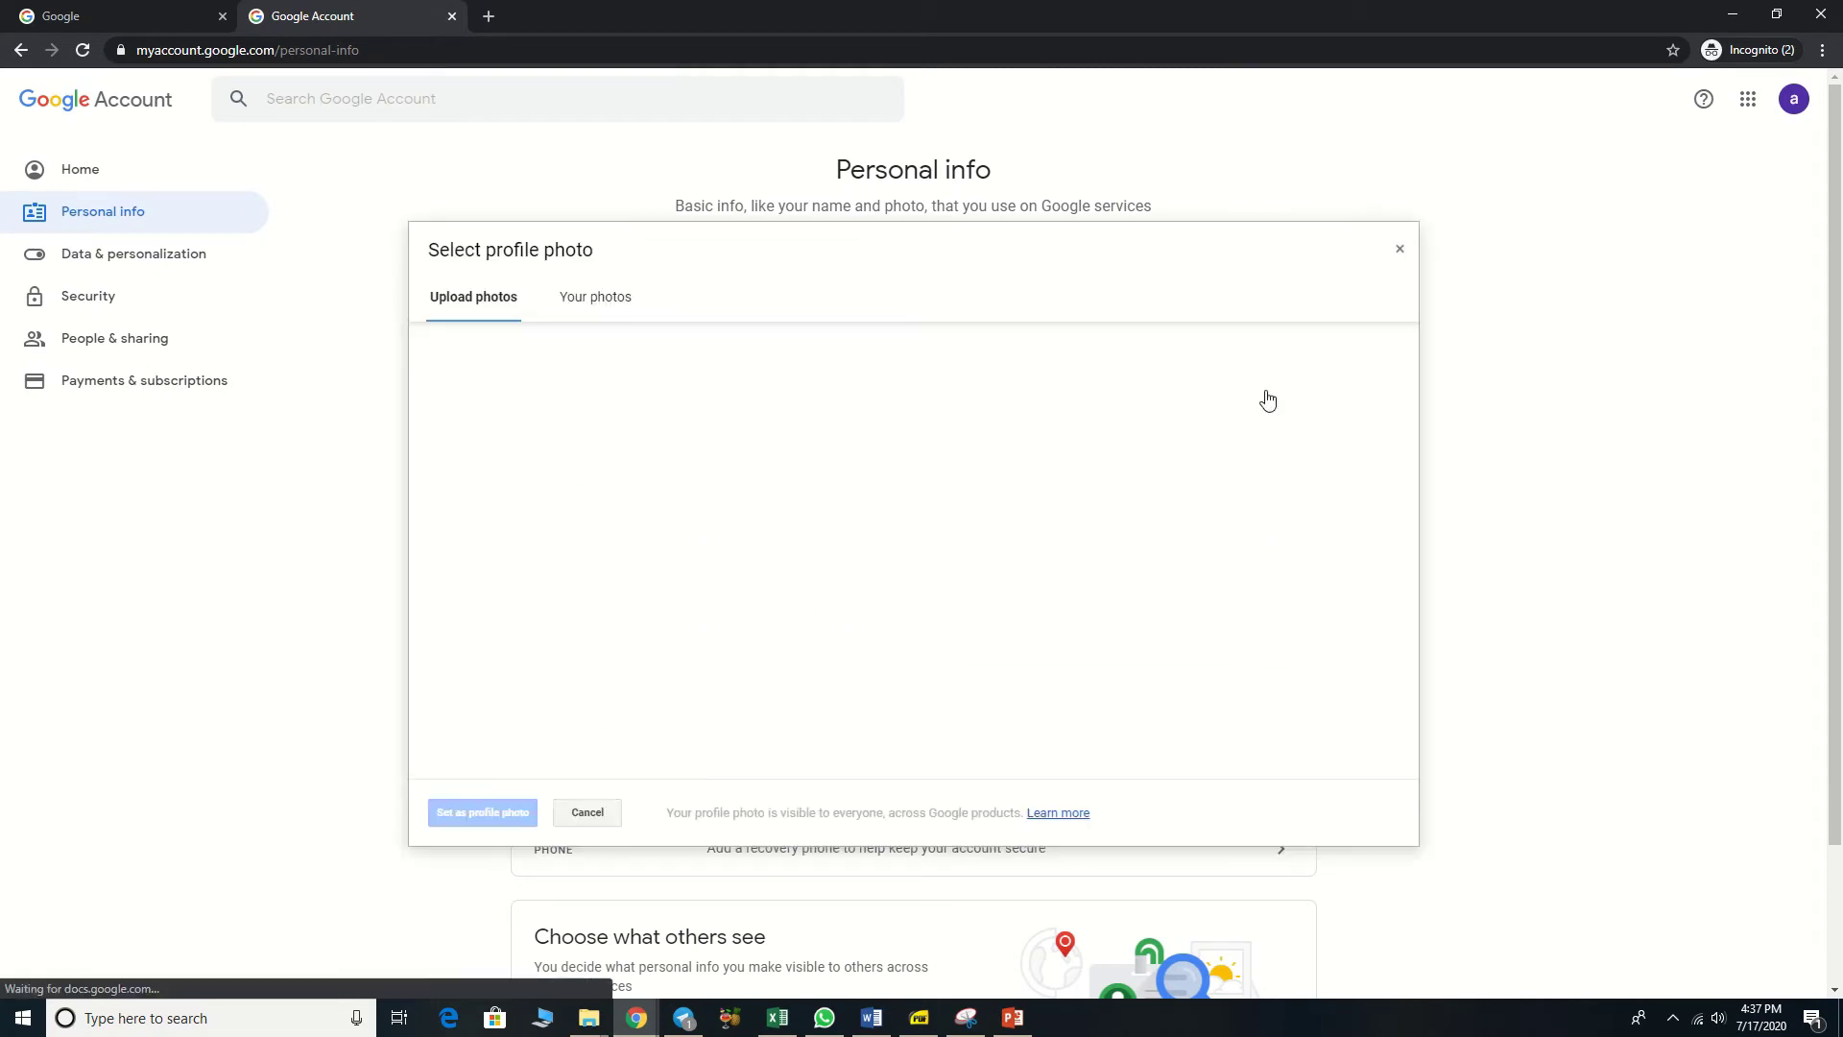
click(945, 644)
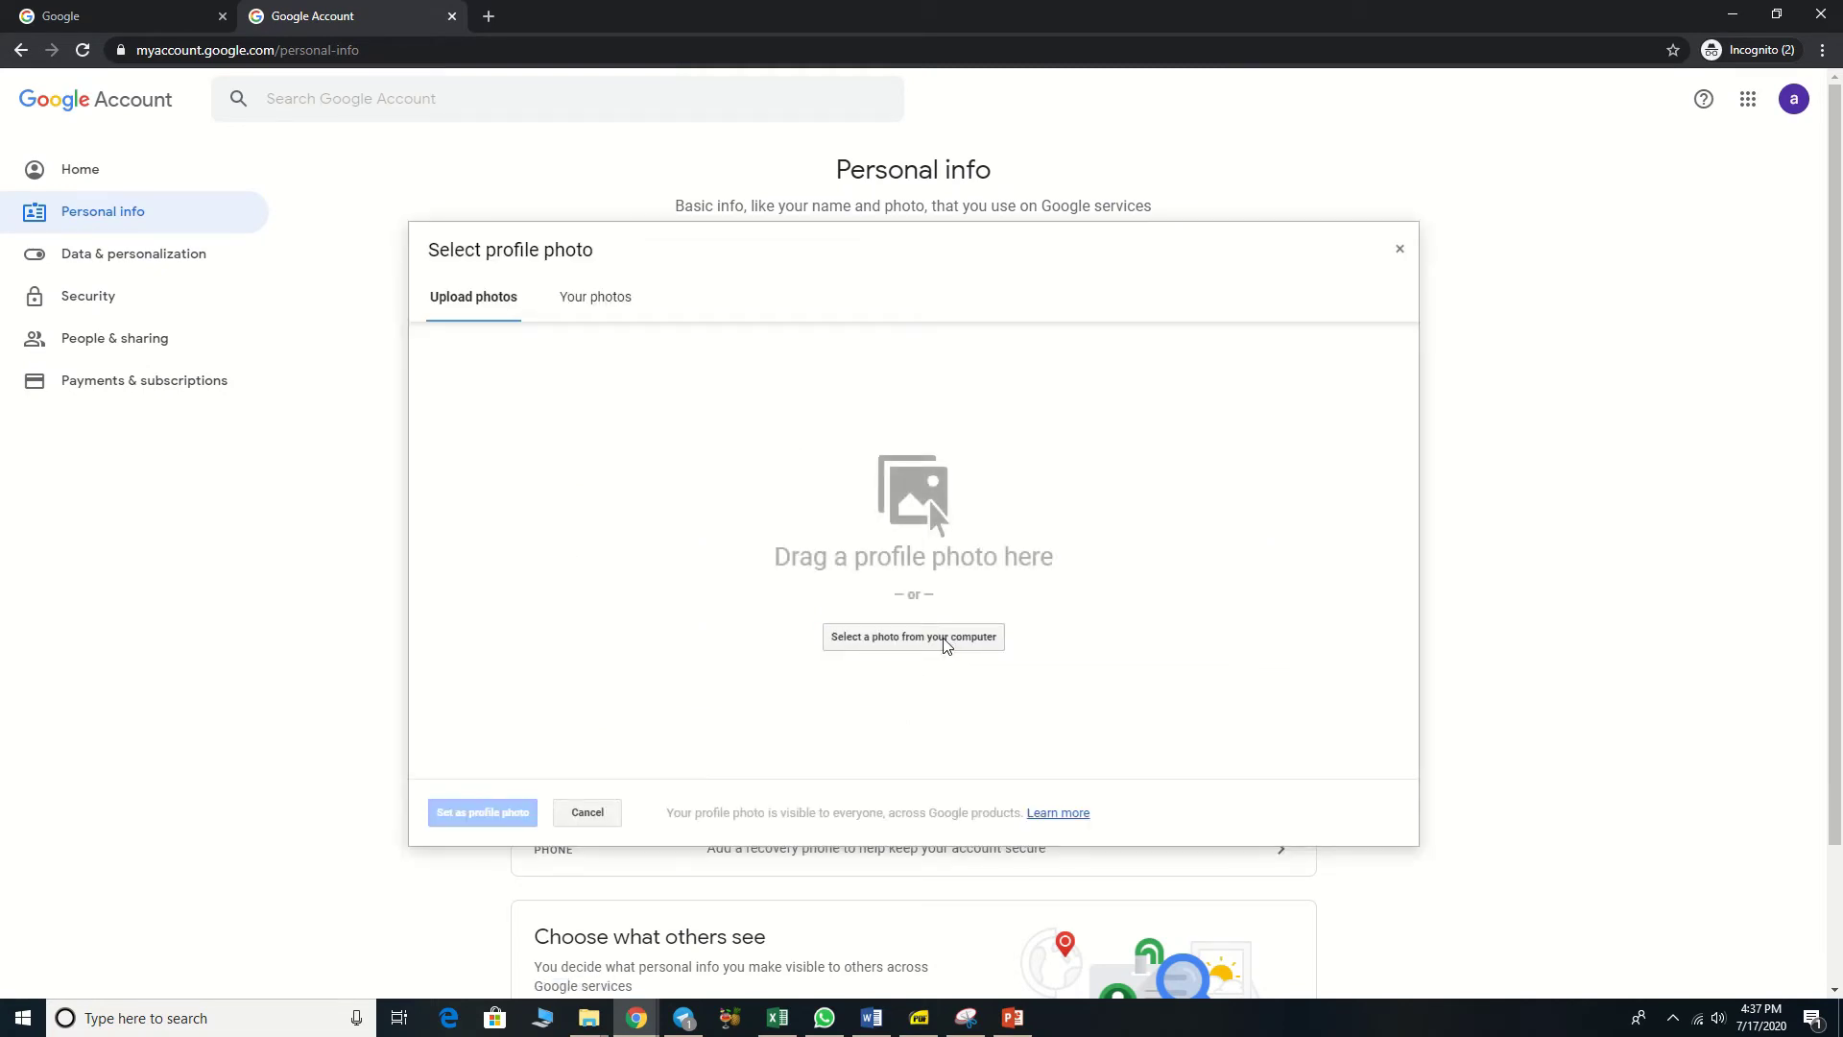
click(945, 644)
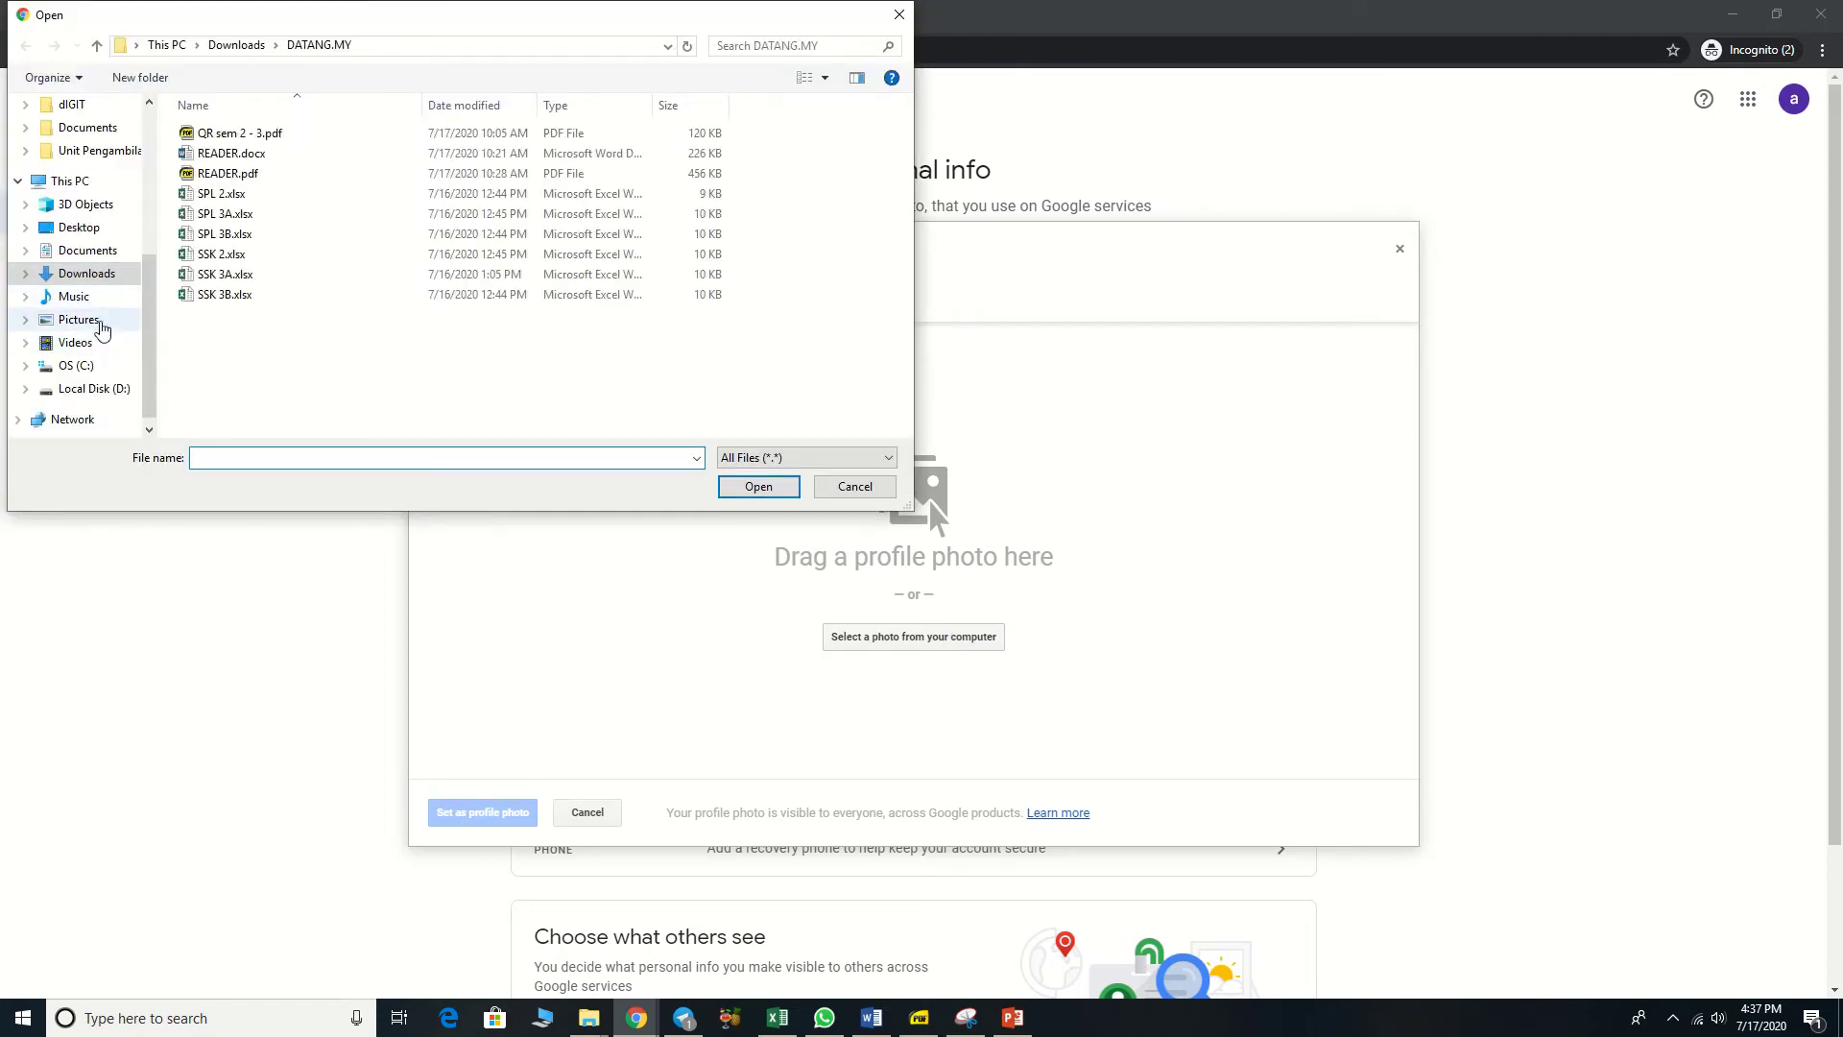
Step: Browse to D:\DRIVE E\...\Jogja\121D300S and upload _DSC0416.JPG
click(101, 327)
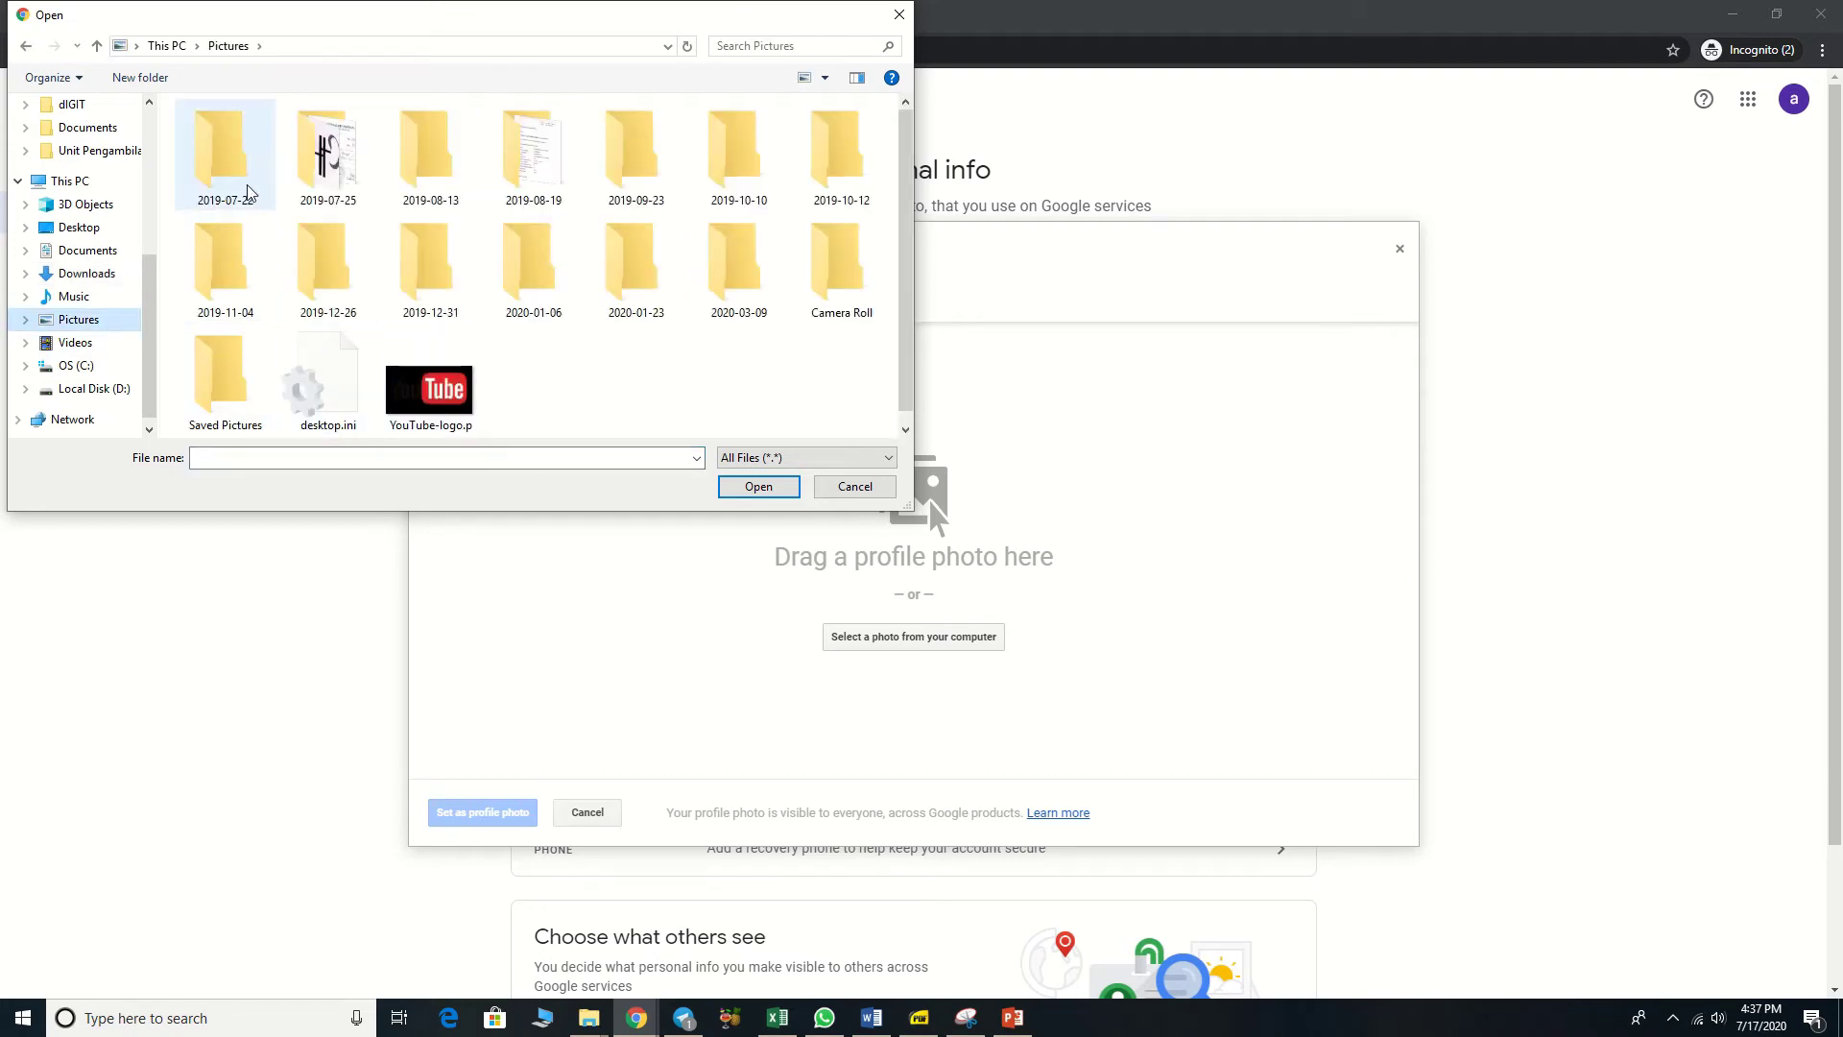
double_click(203, 392)
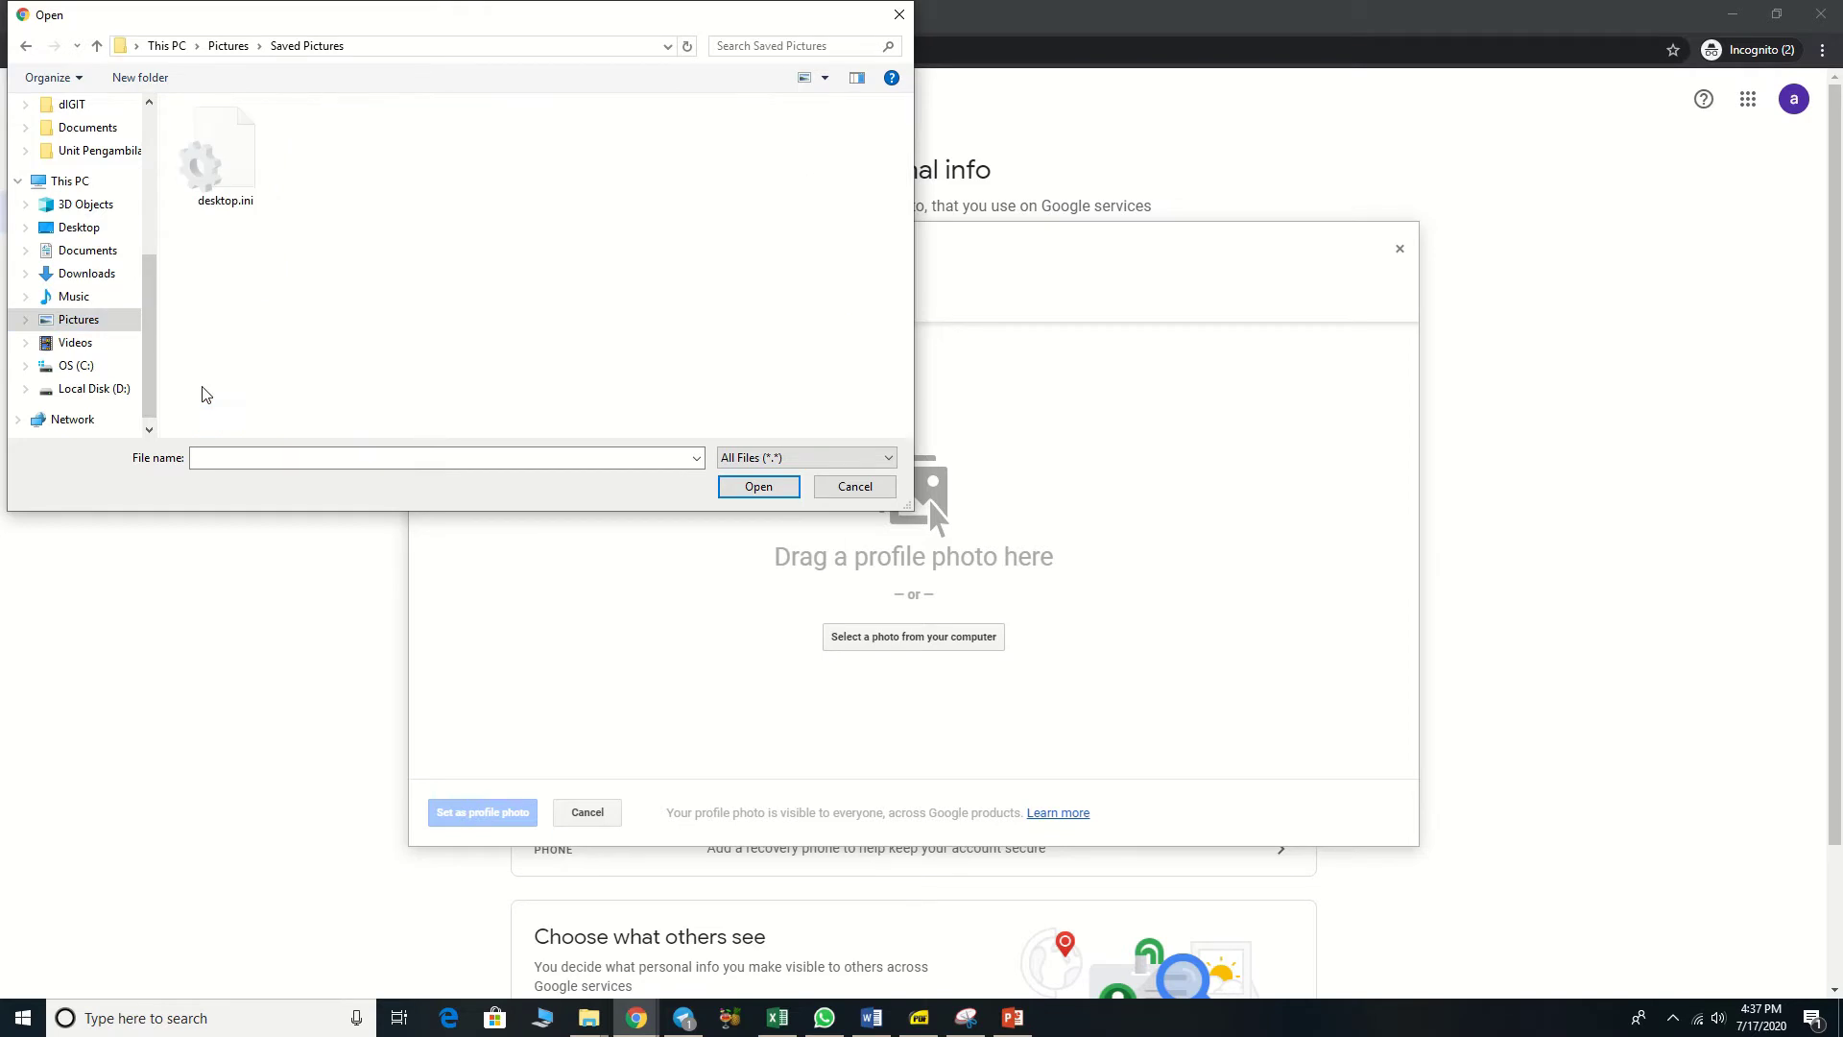
click(94, 389)
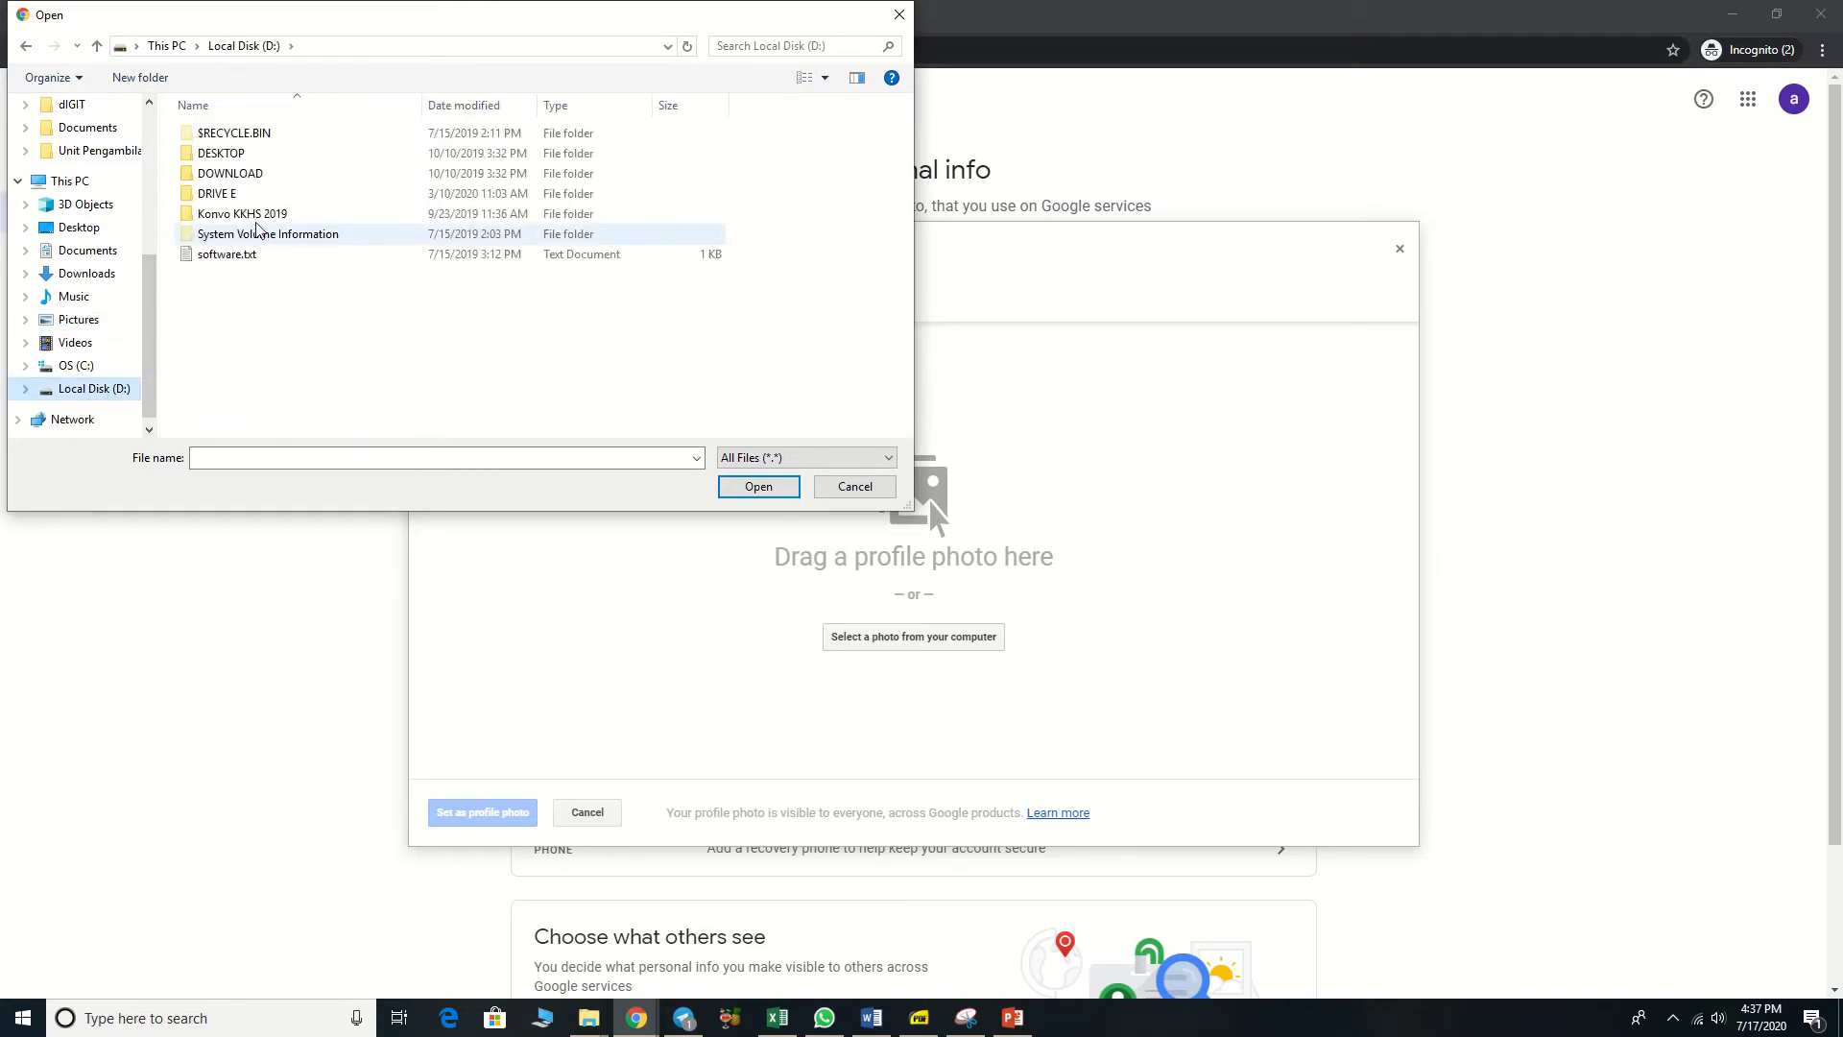
double_click(264, 195)
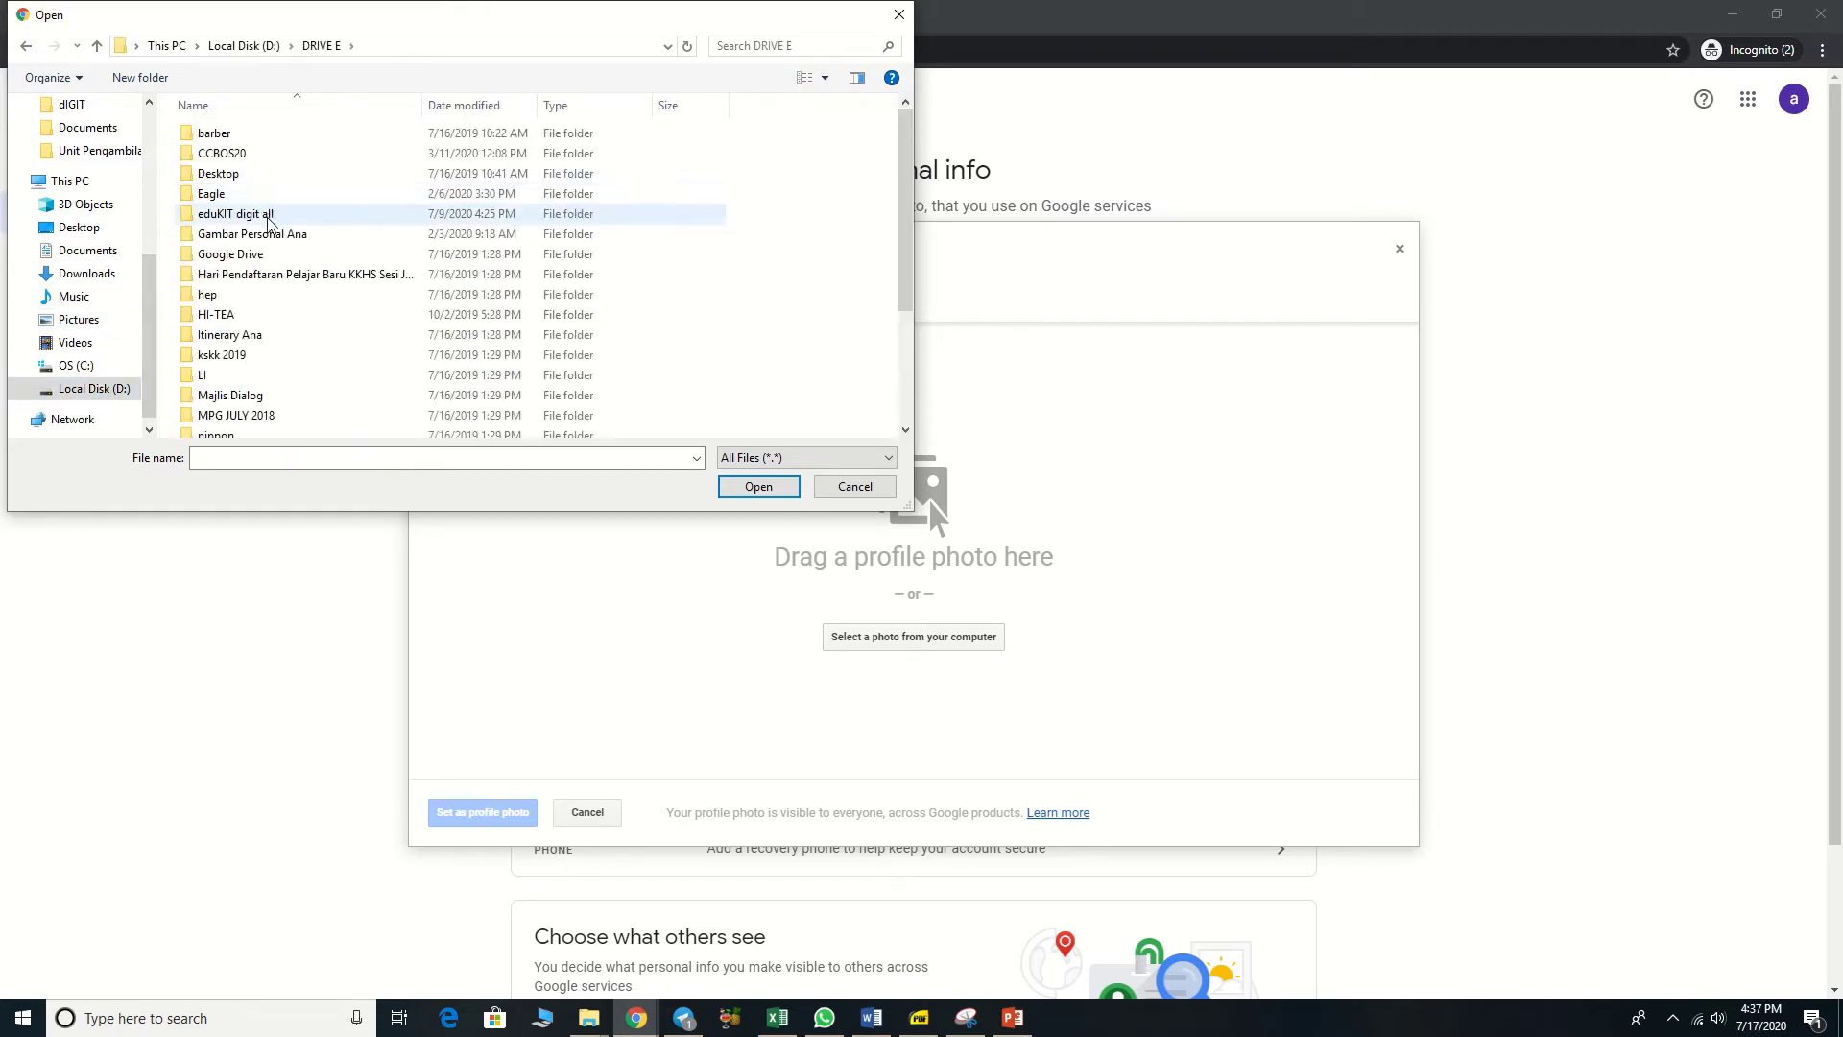
click(295, 241)
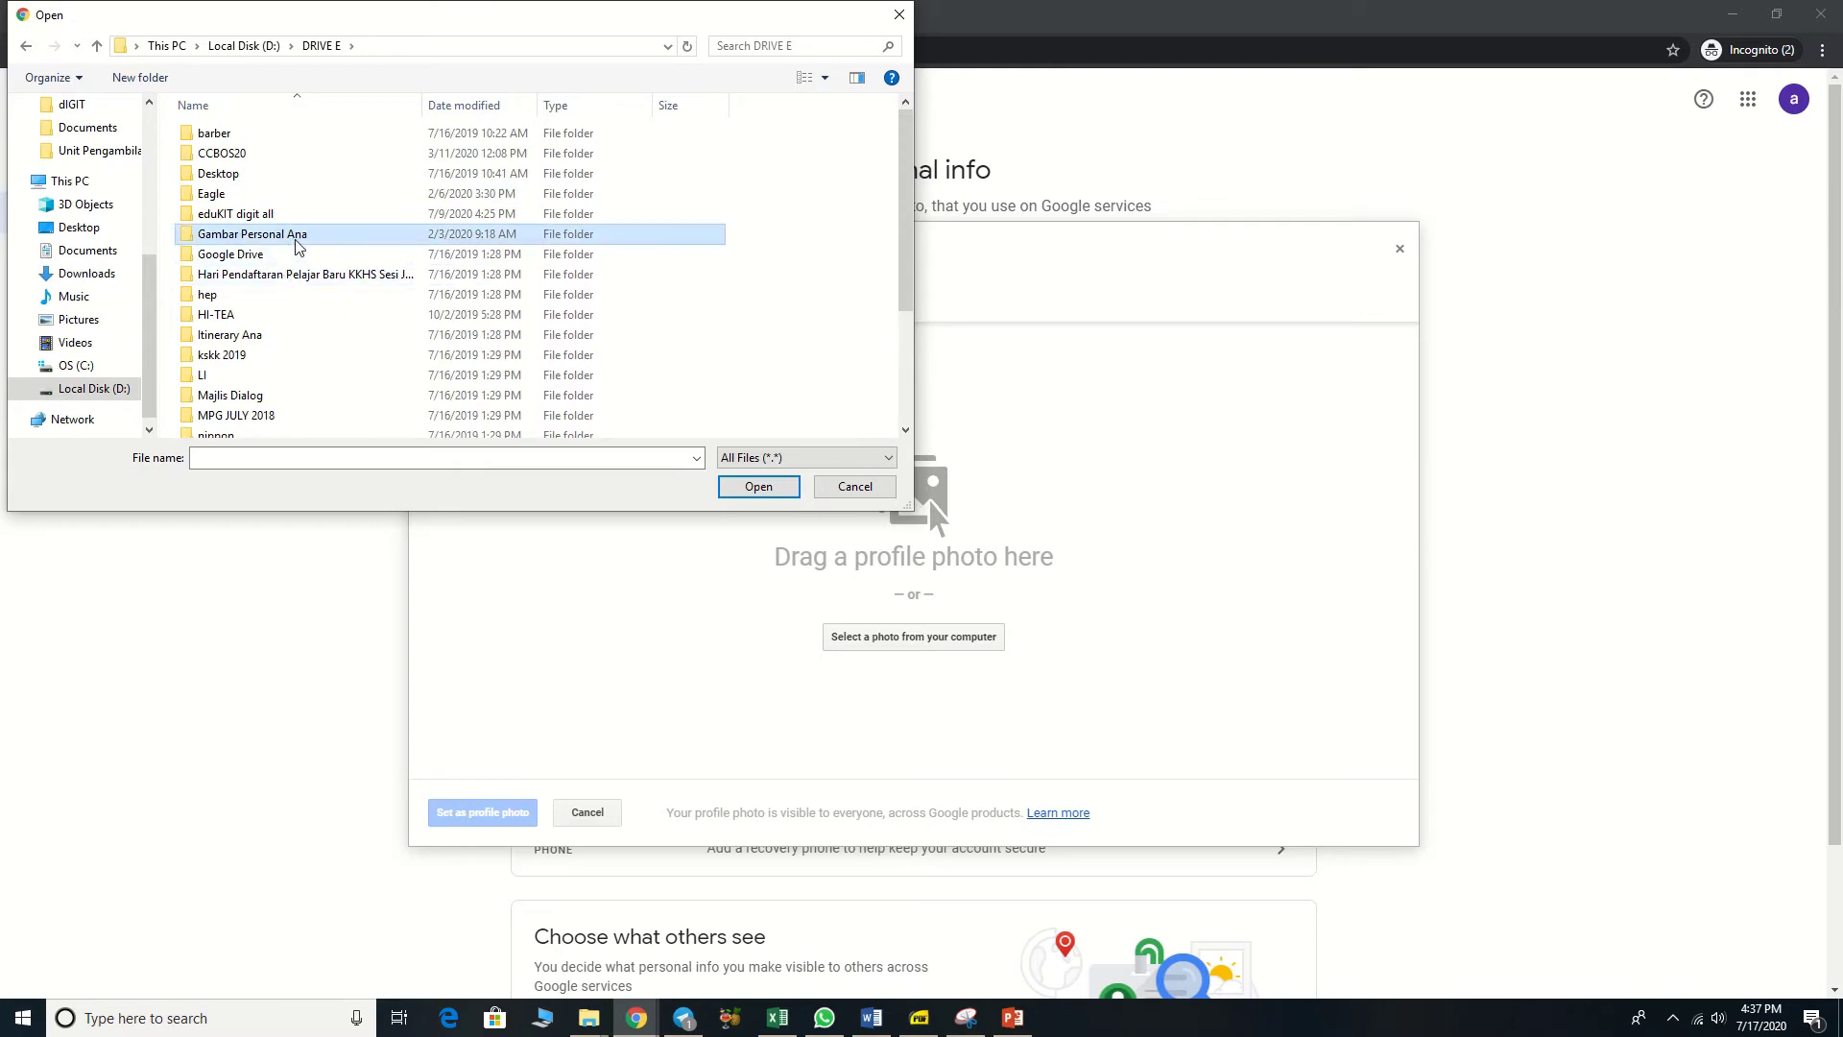
double_click(297, 246)
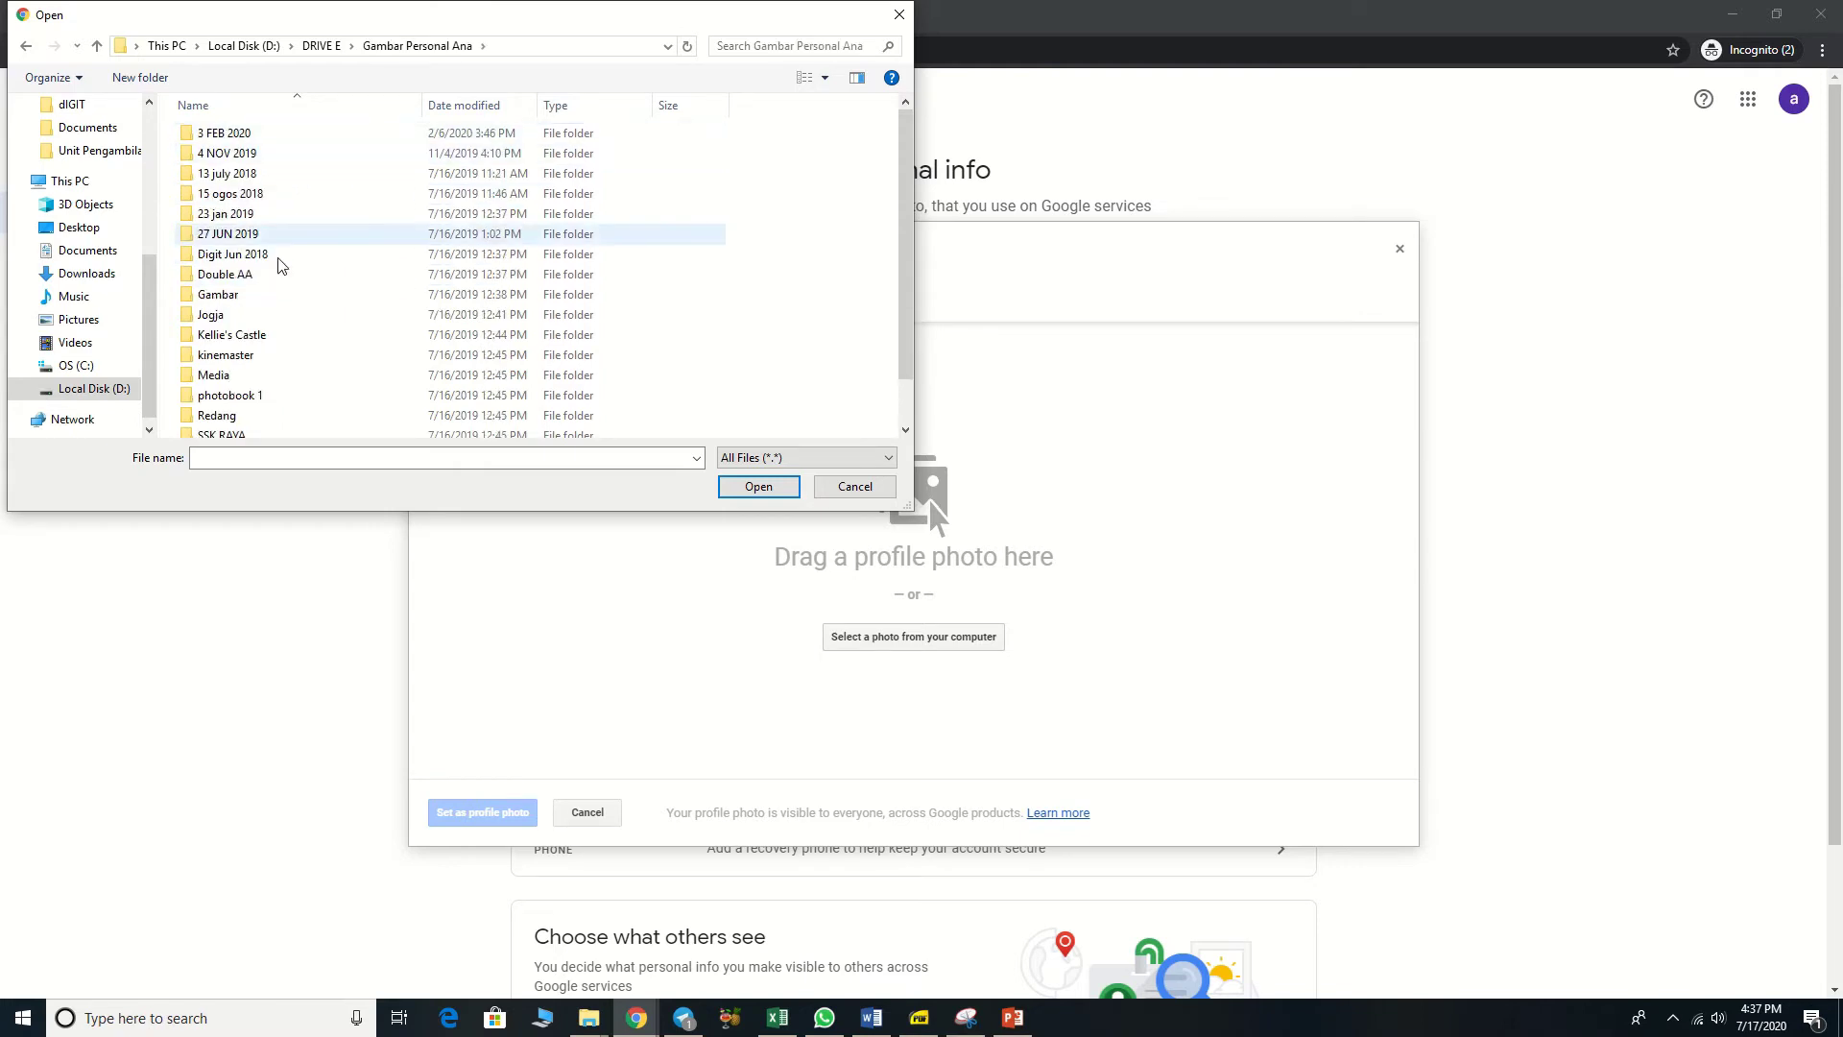
double_click(280, 317)
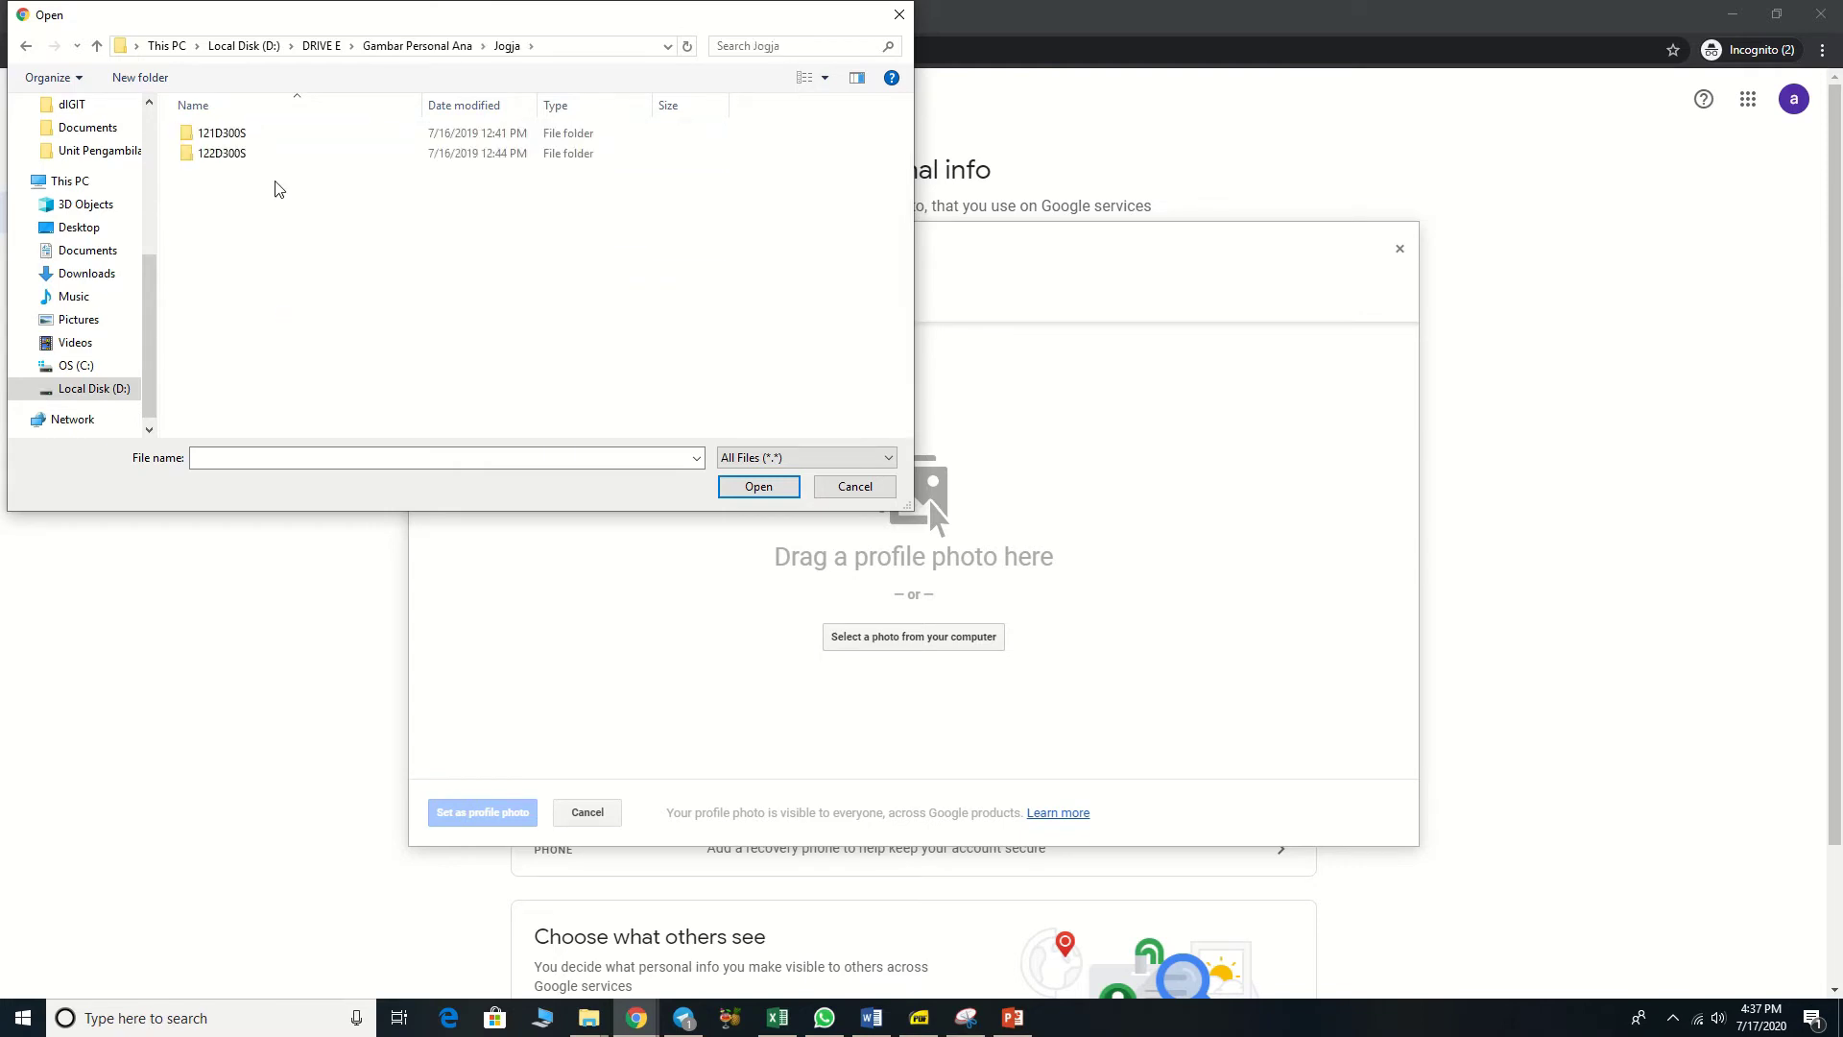
double_click(283, 137)
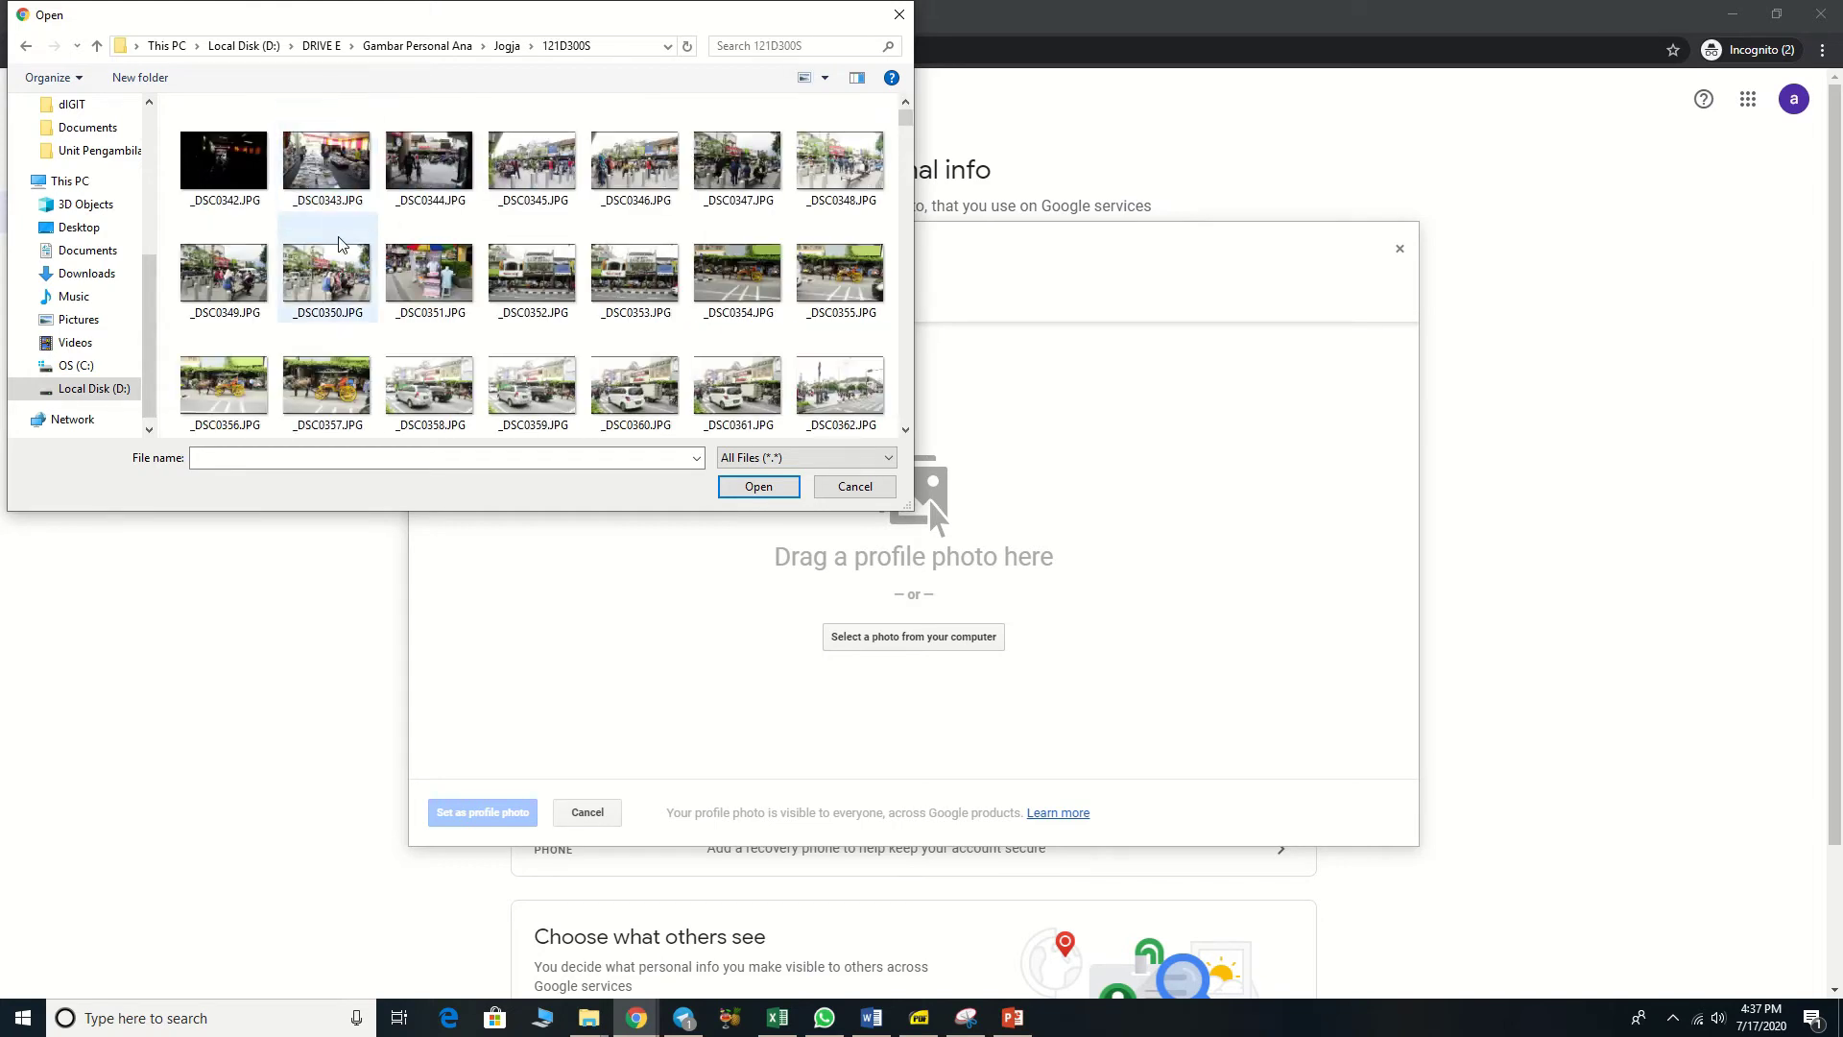
scroll(463, 411, down, 5)
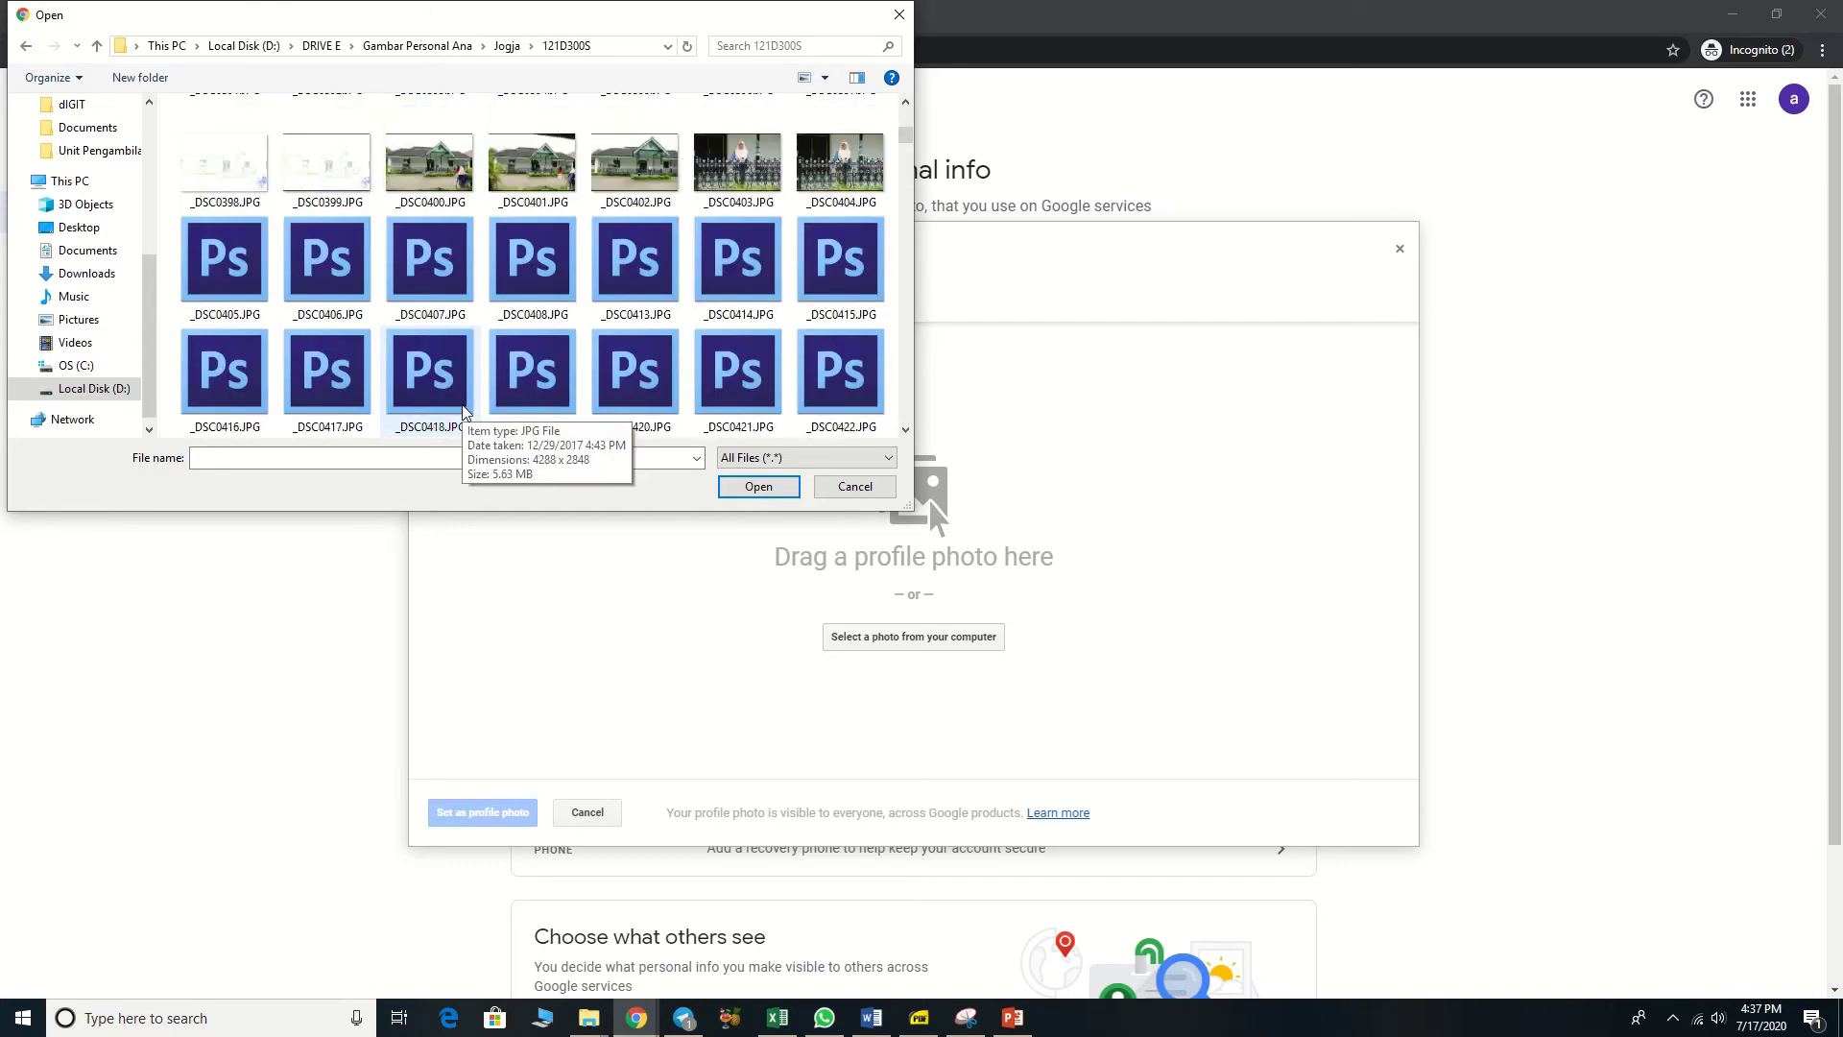
scroll(463, 413, down, 2)
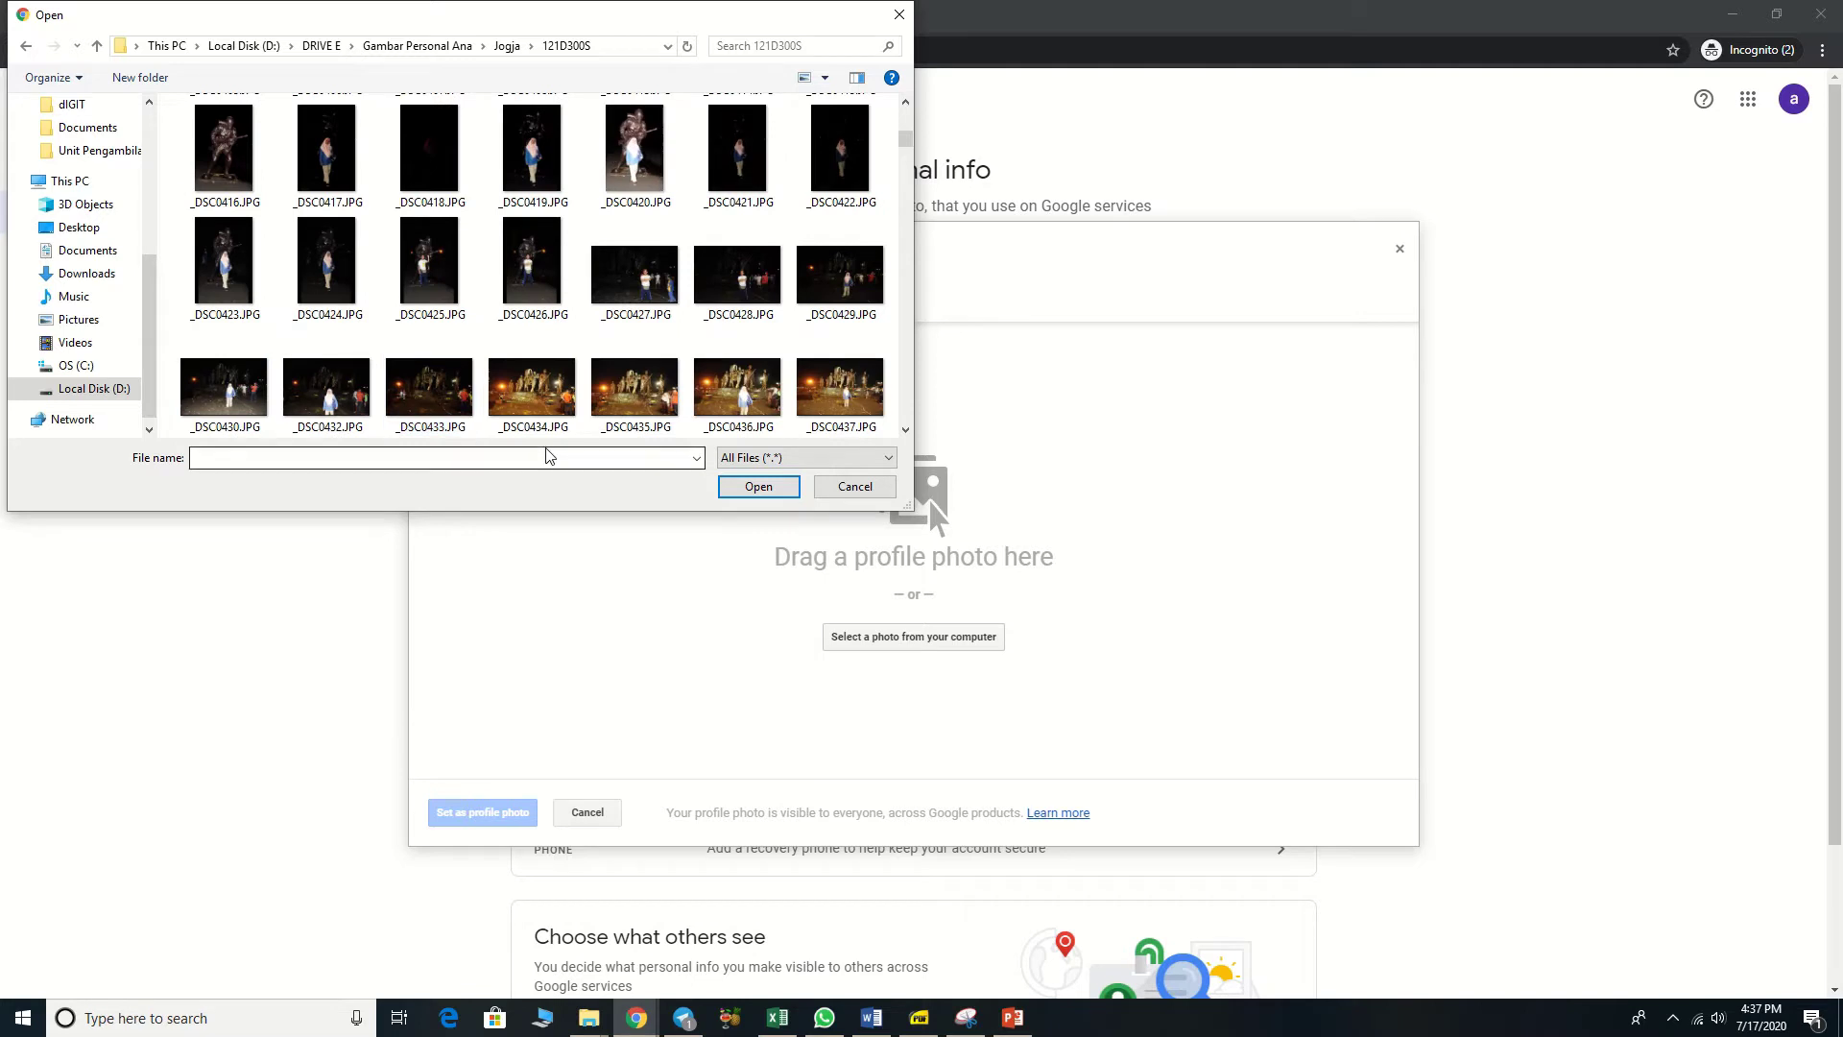
click(223, 159)
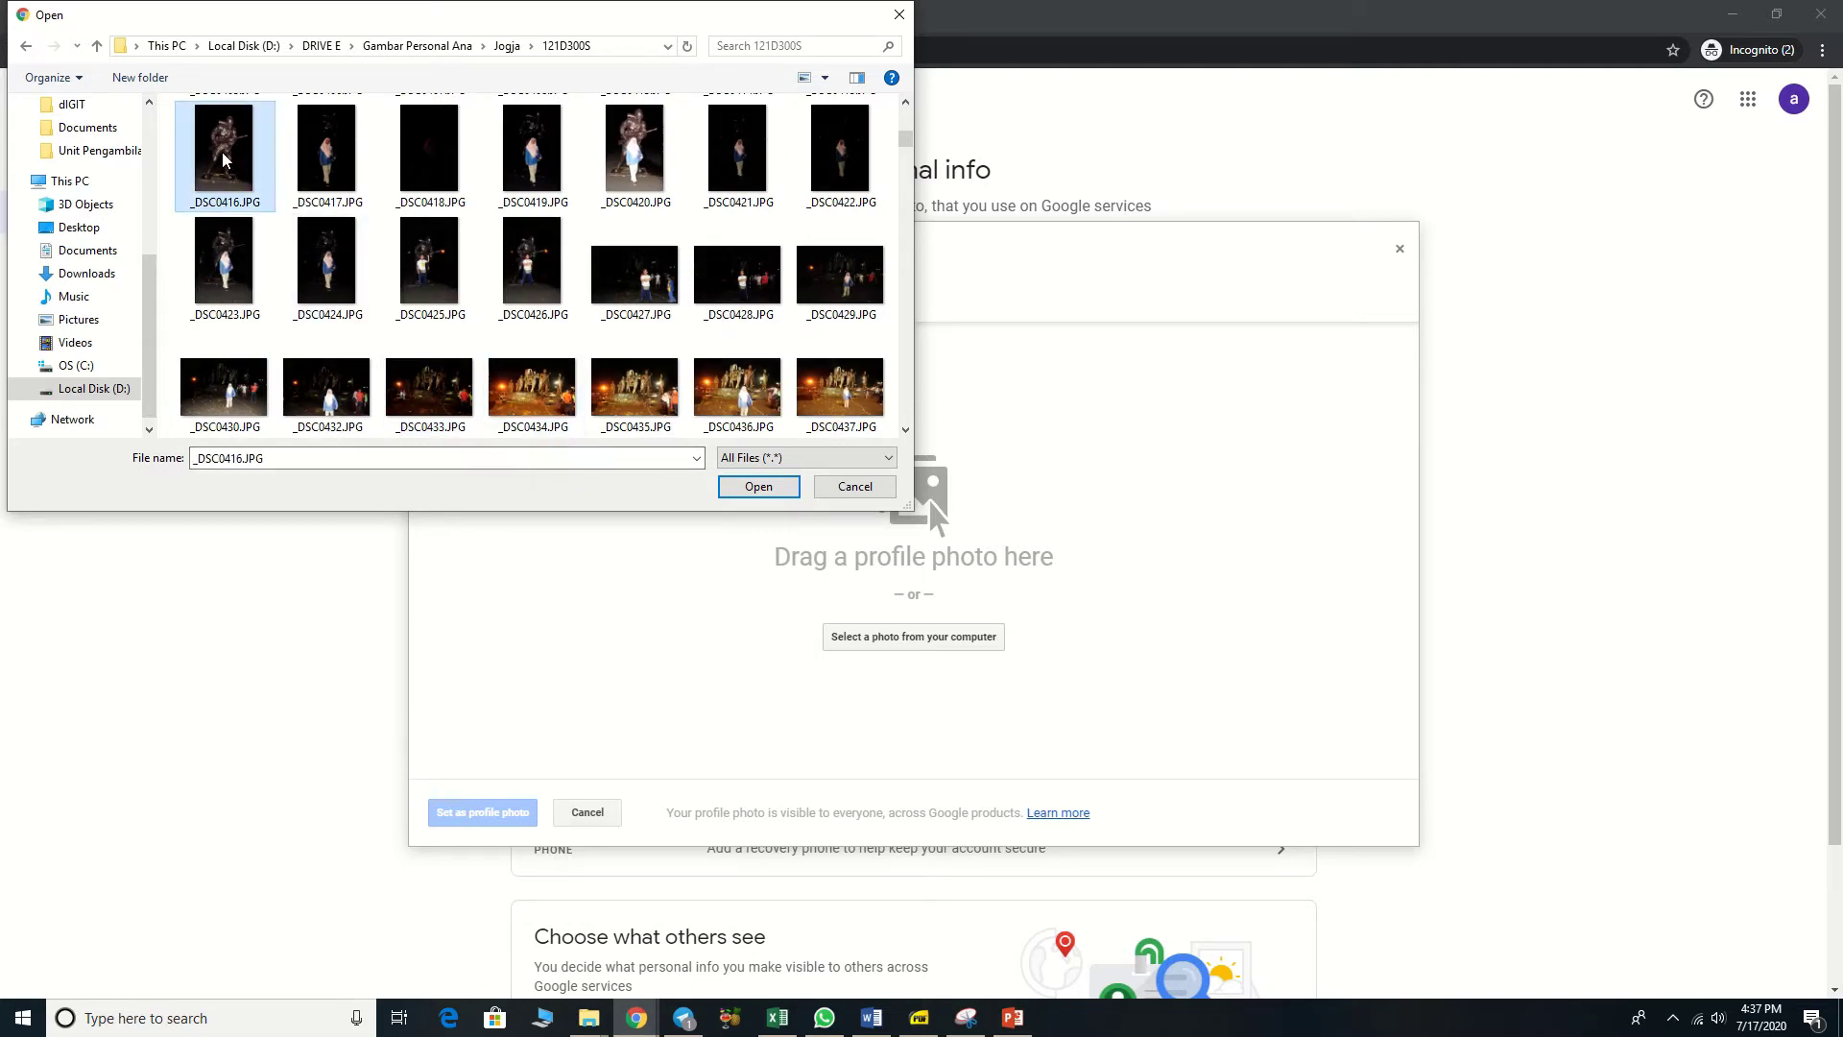
double_click(223, 160)
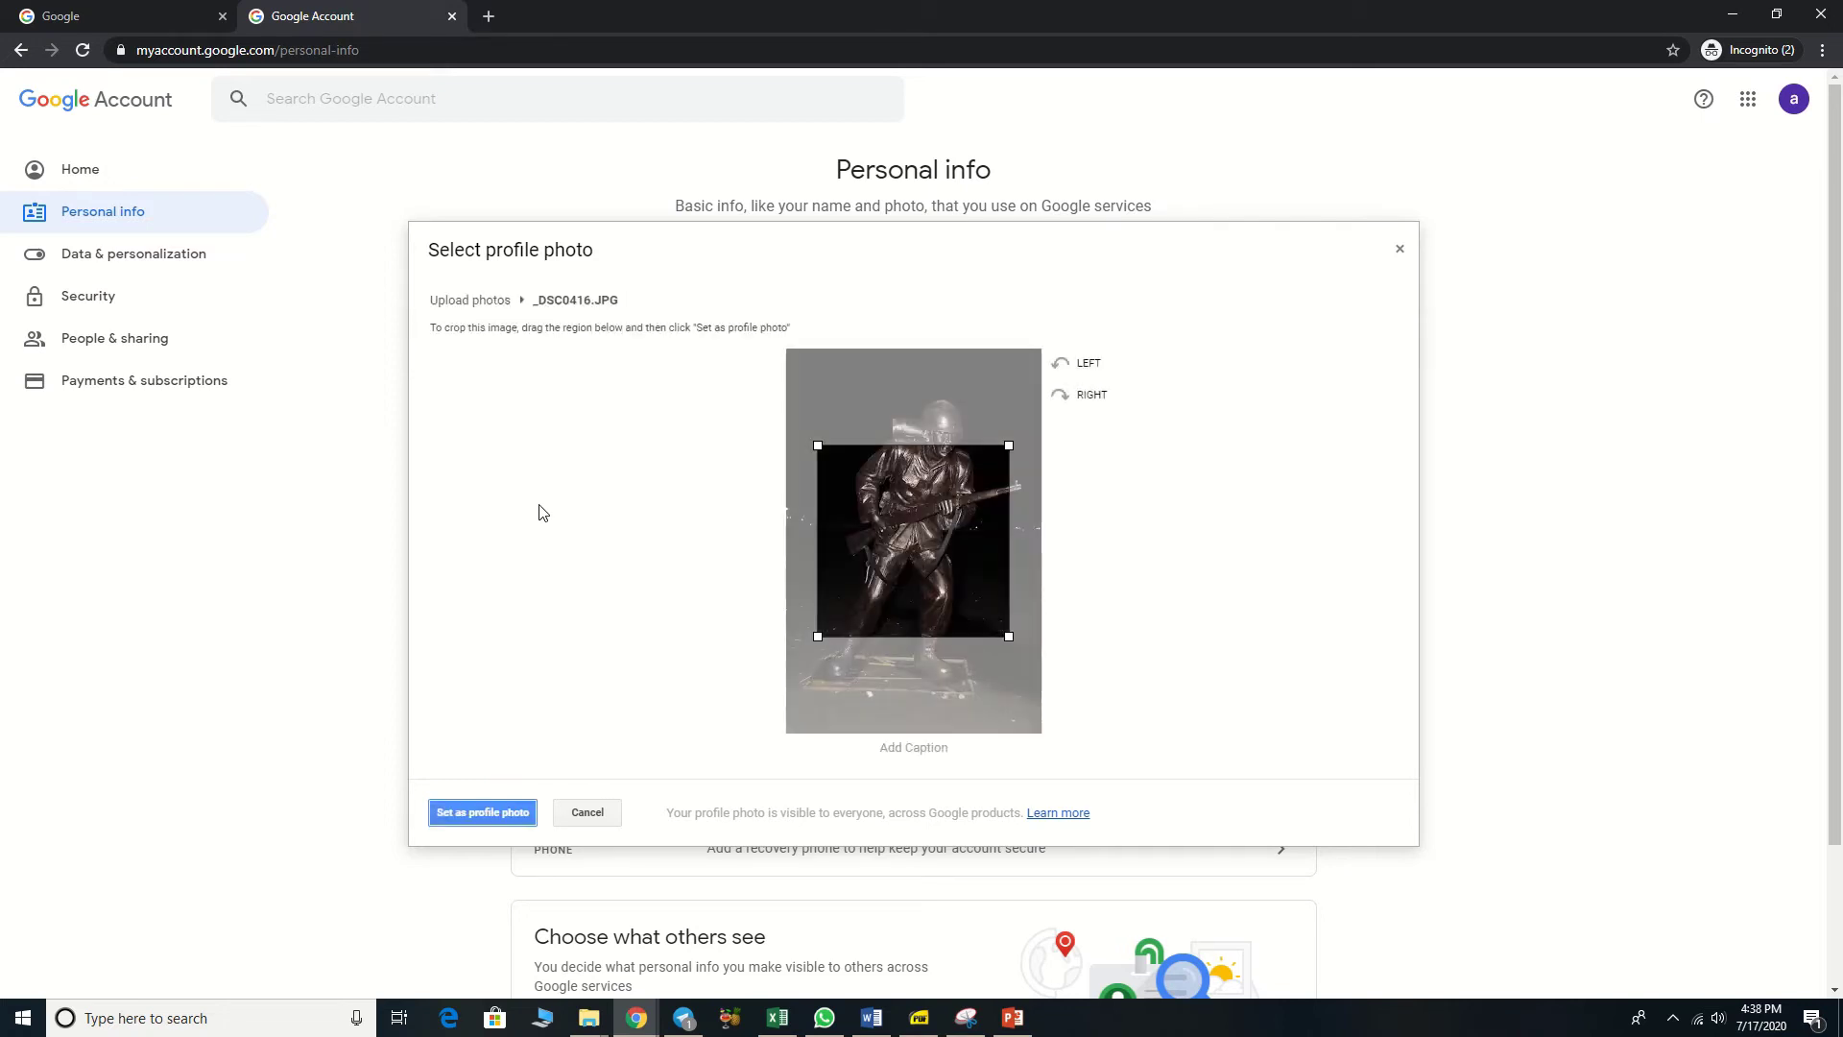
Step: Crop the uploaded photo to the figure's head and torso and set it as profile photo
drag(899, 506, 907, 459)
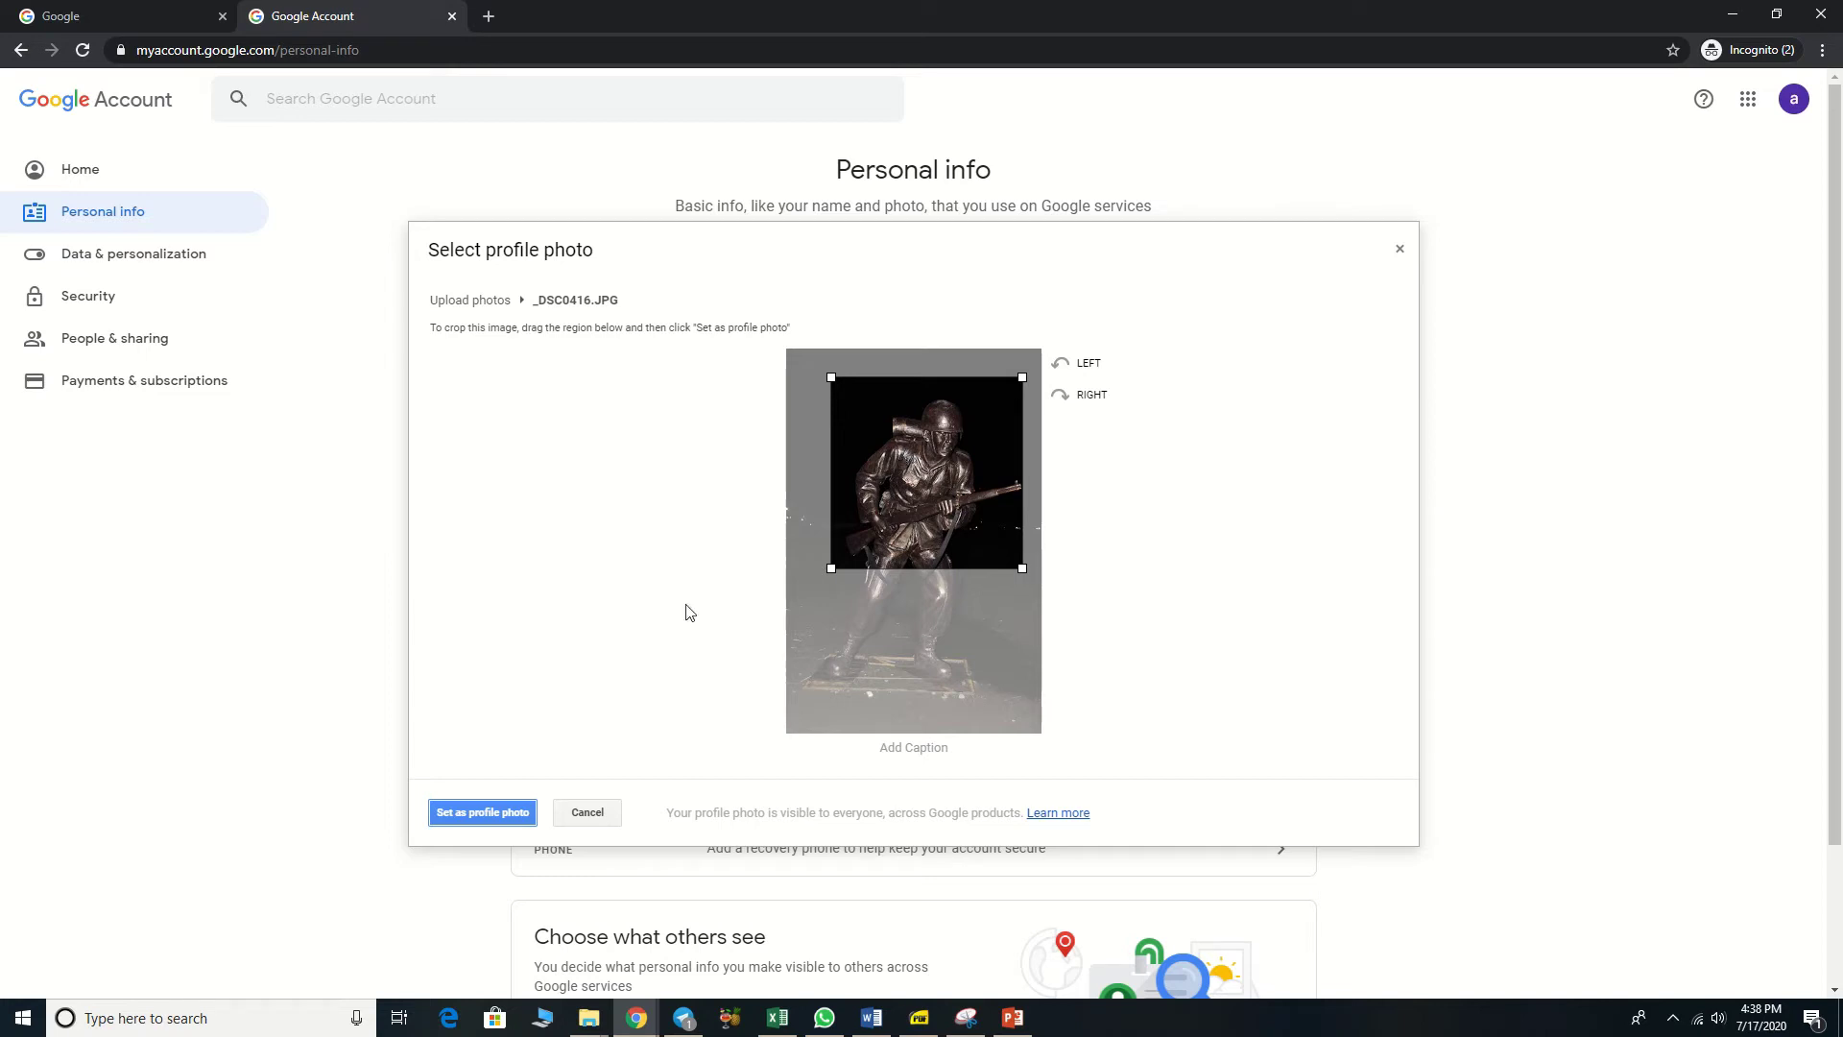
click(519, 814)
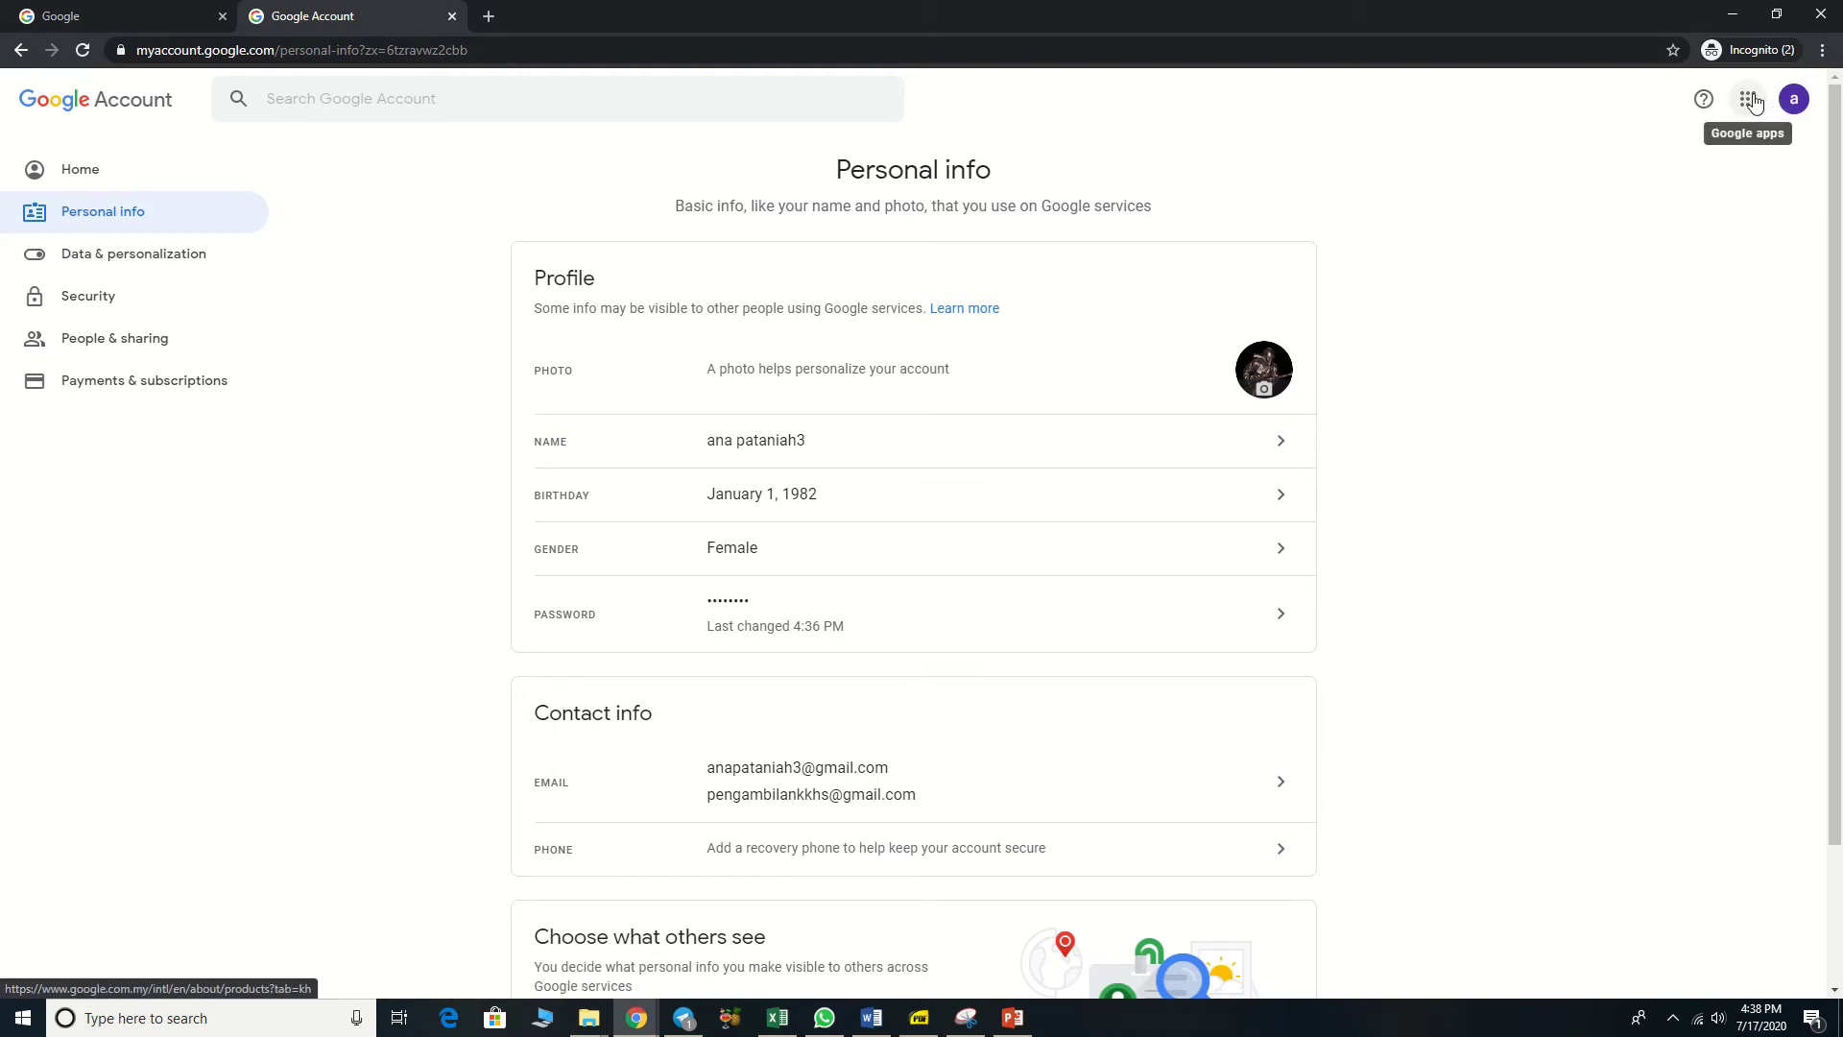
Step: Launch Gmail from the Google apps grid to view the new account's inbox
click(1751, 103)
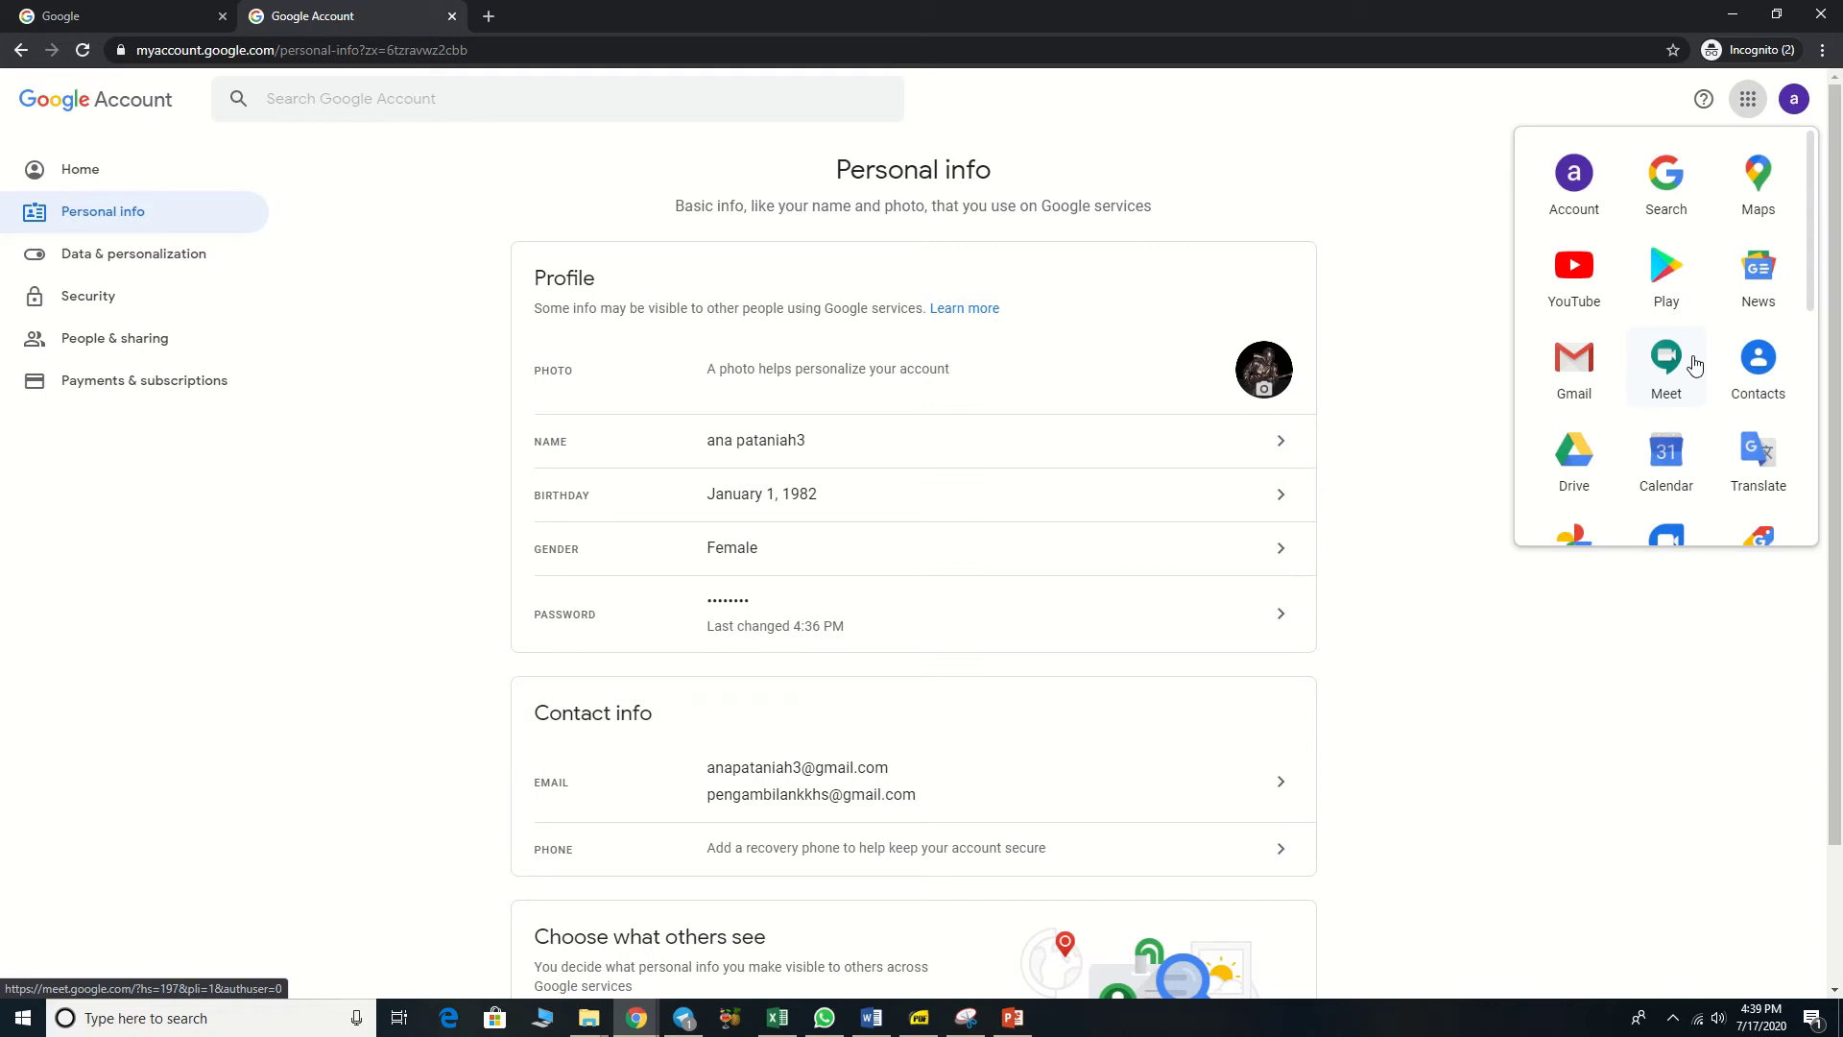
click(1574, 369)
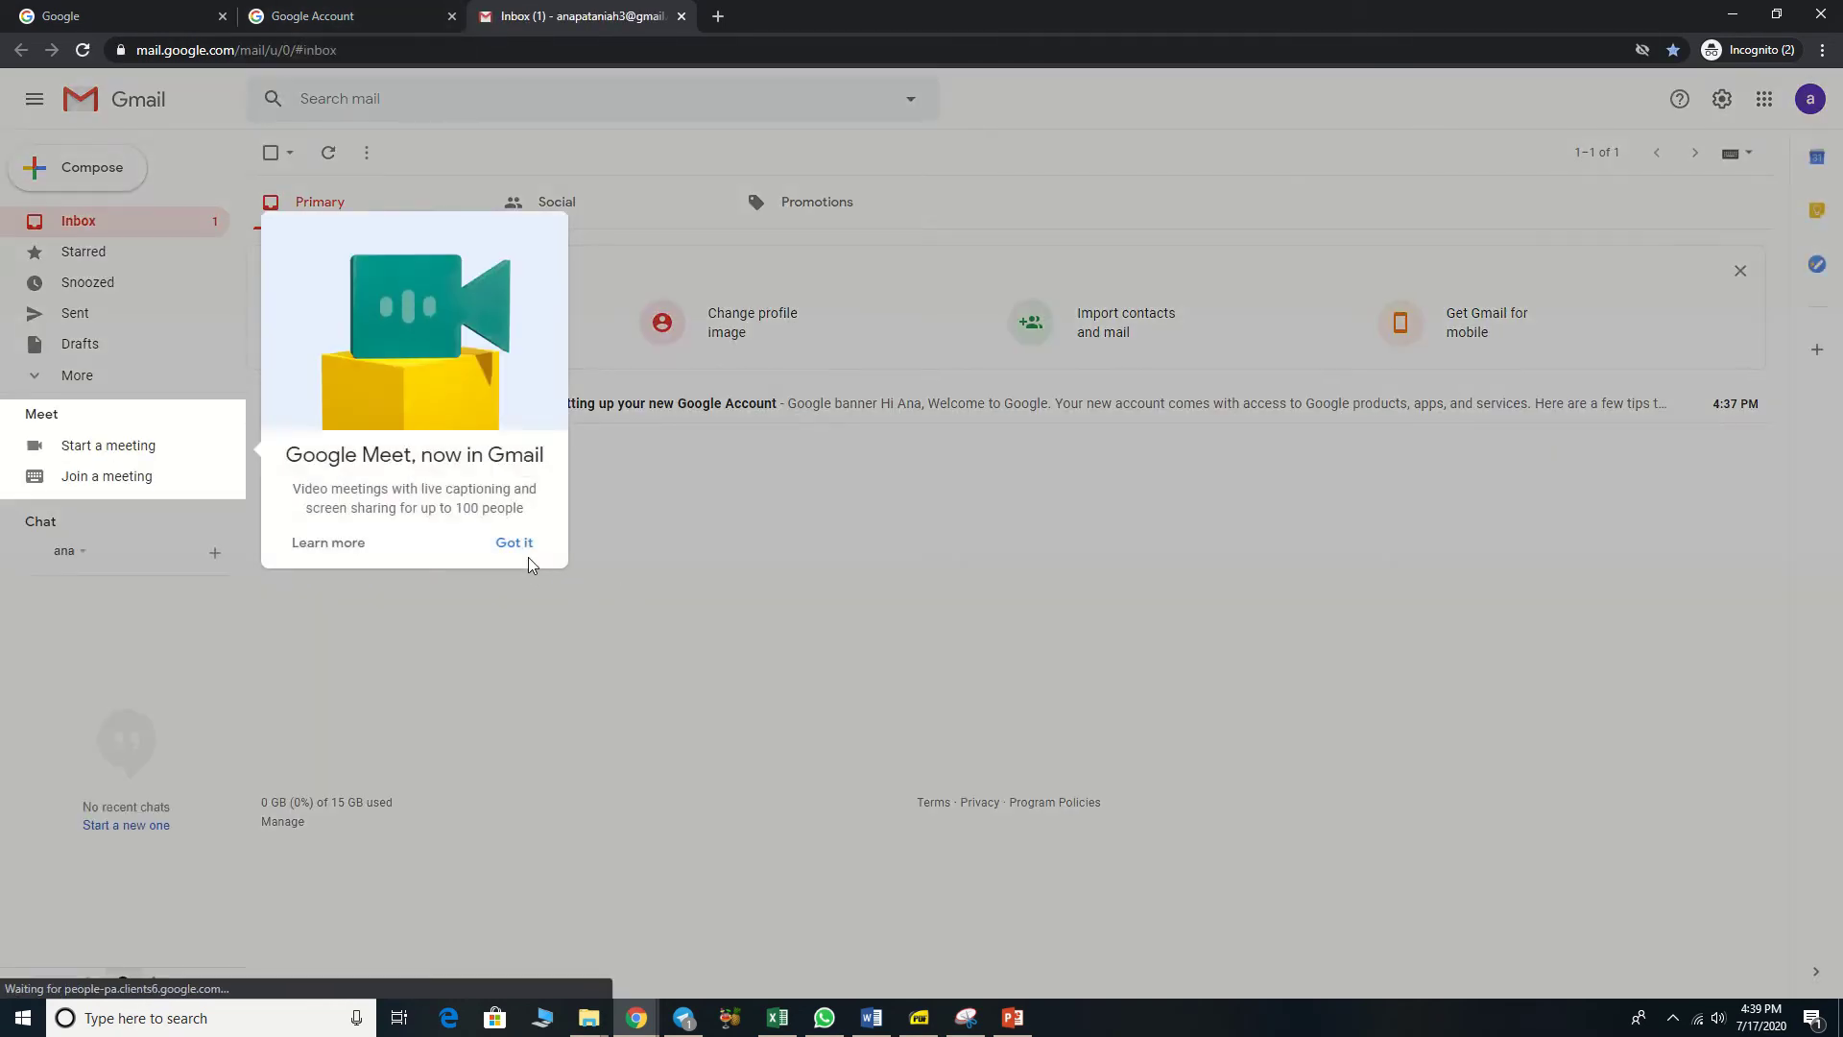
Step: Dismiss the Google Meet popup and launch Google Drive from the apps grid
click(539, 544)
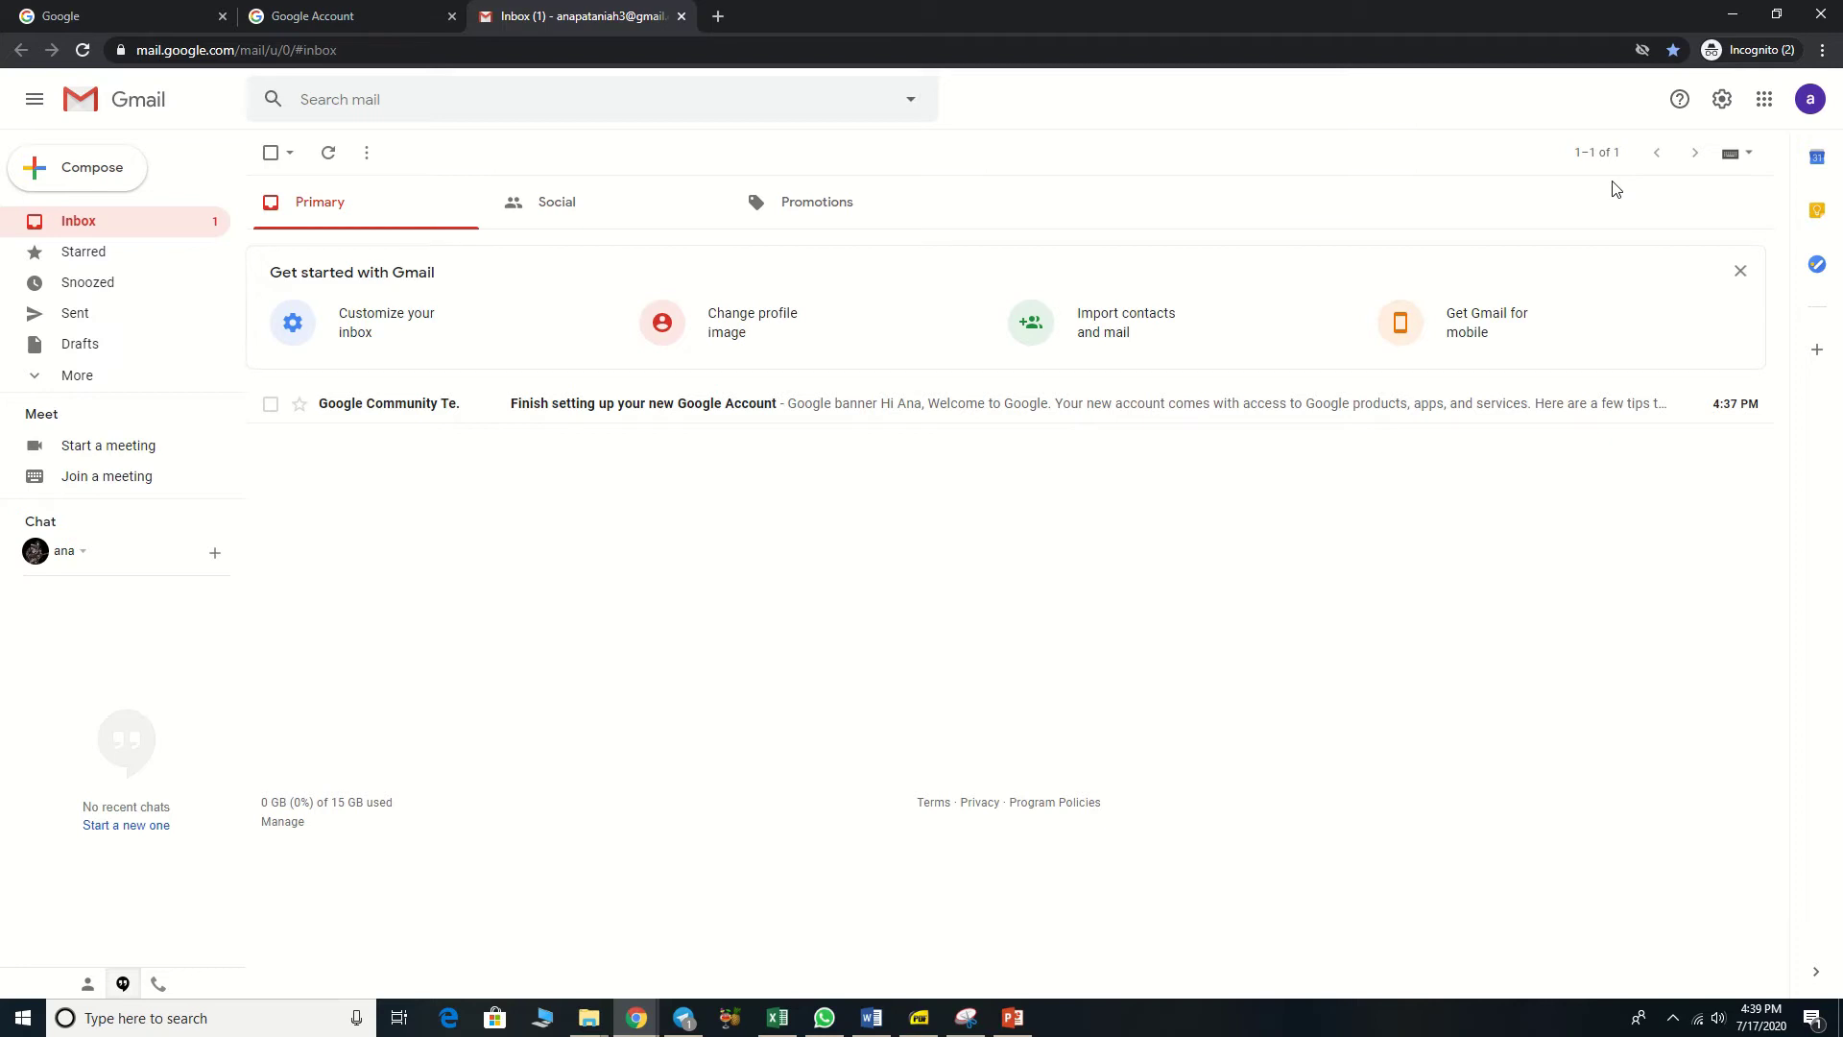
click(1766, 102)
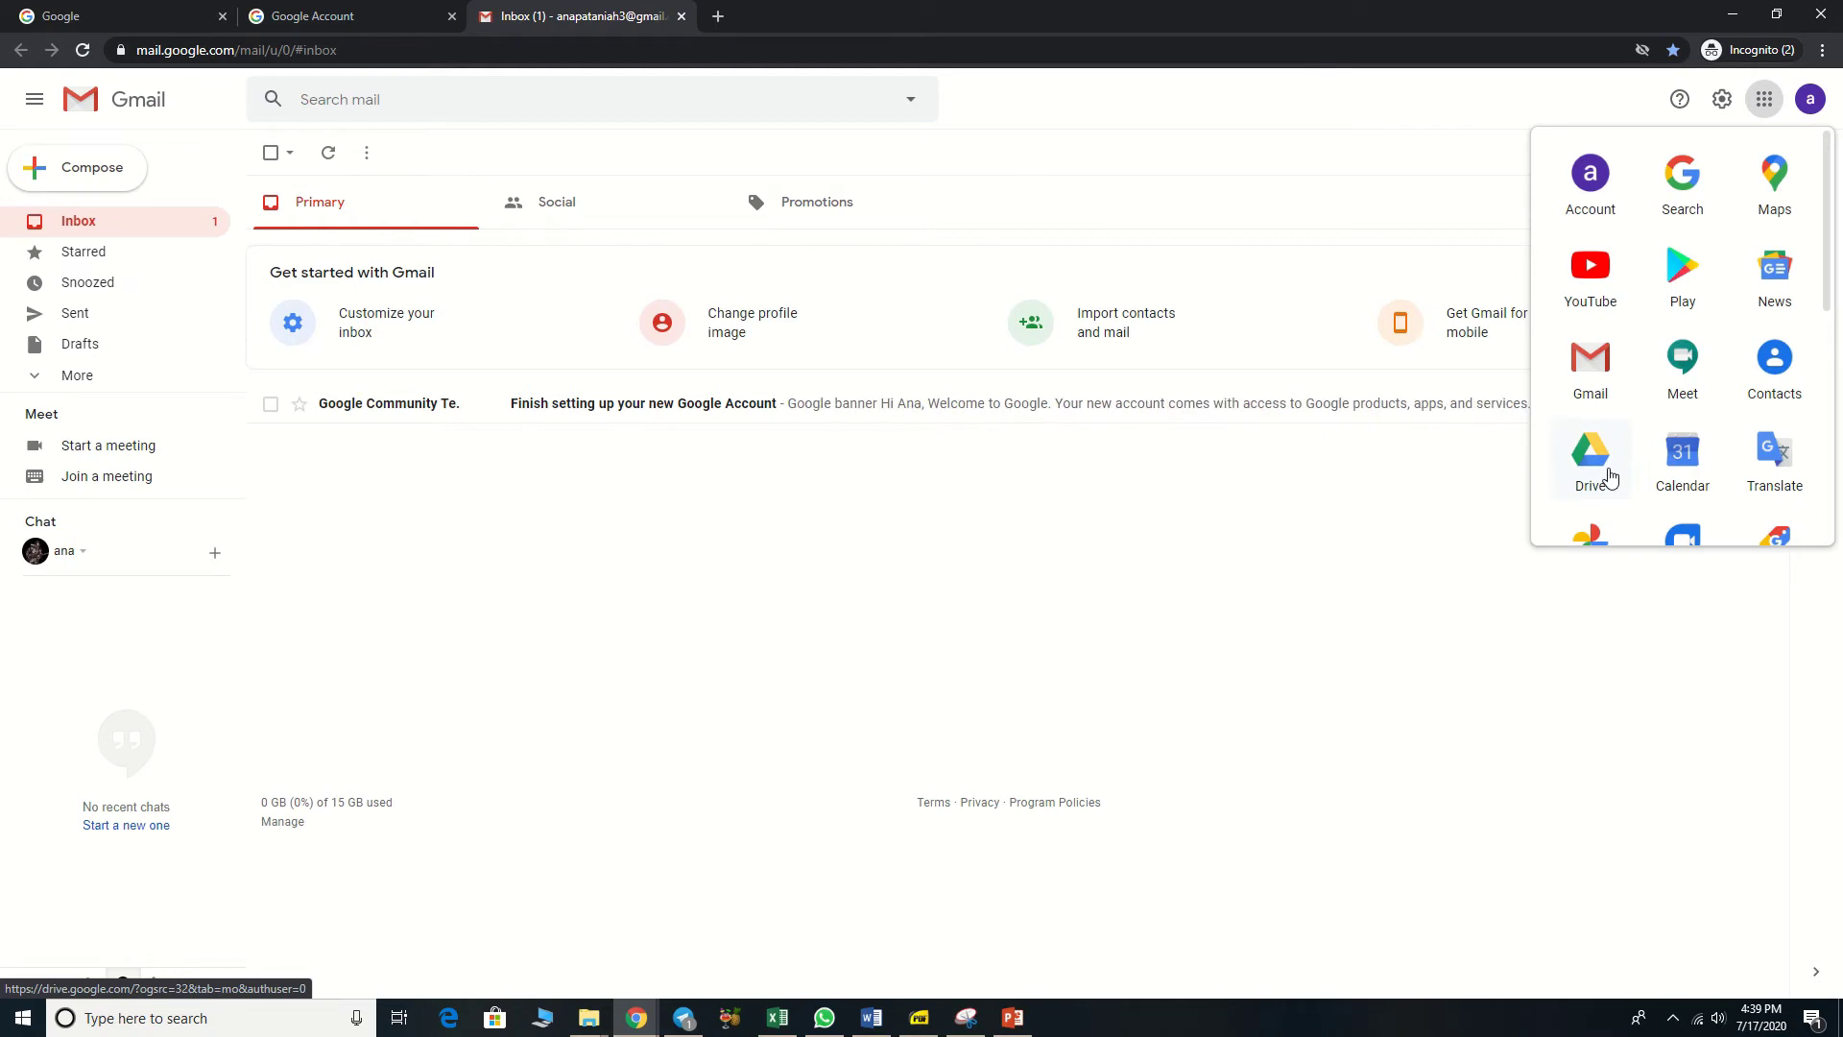
scroll(1609, 477, down, 1)
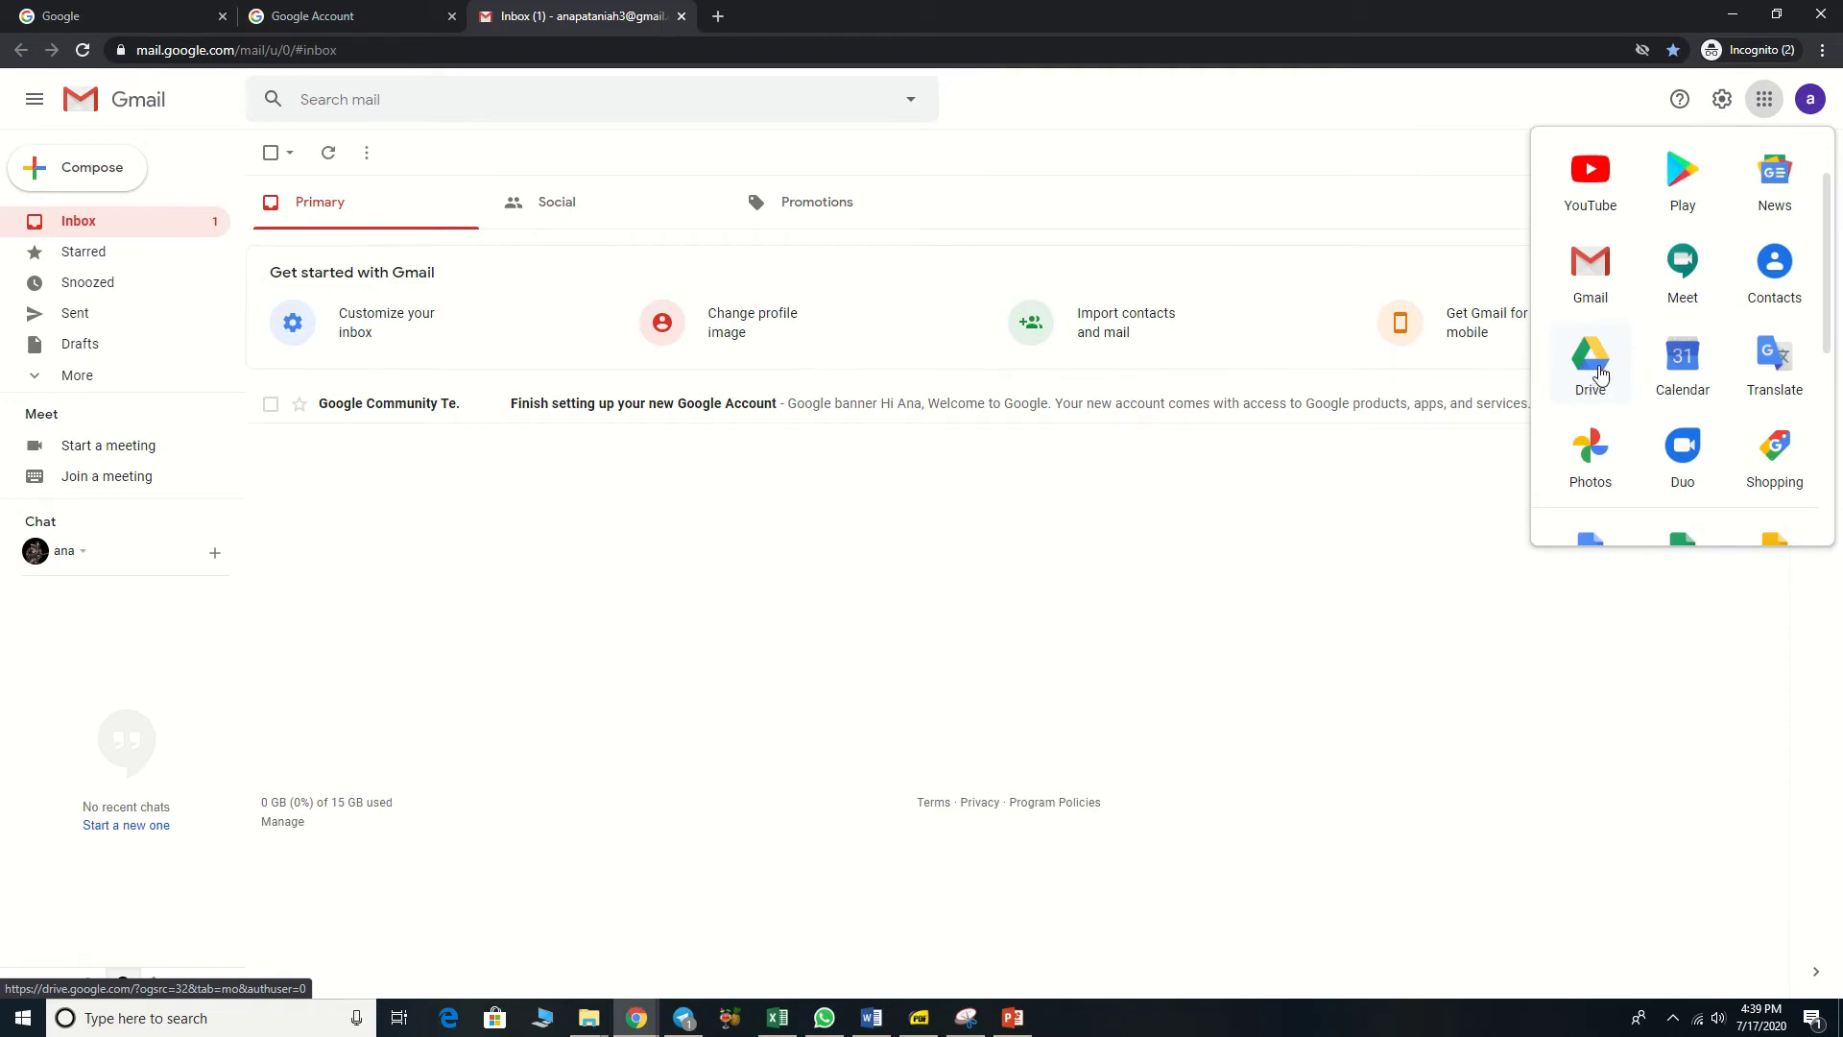
click(1598, 371)
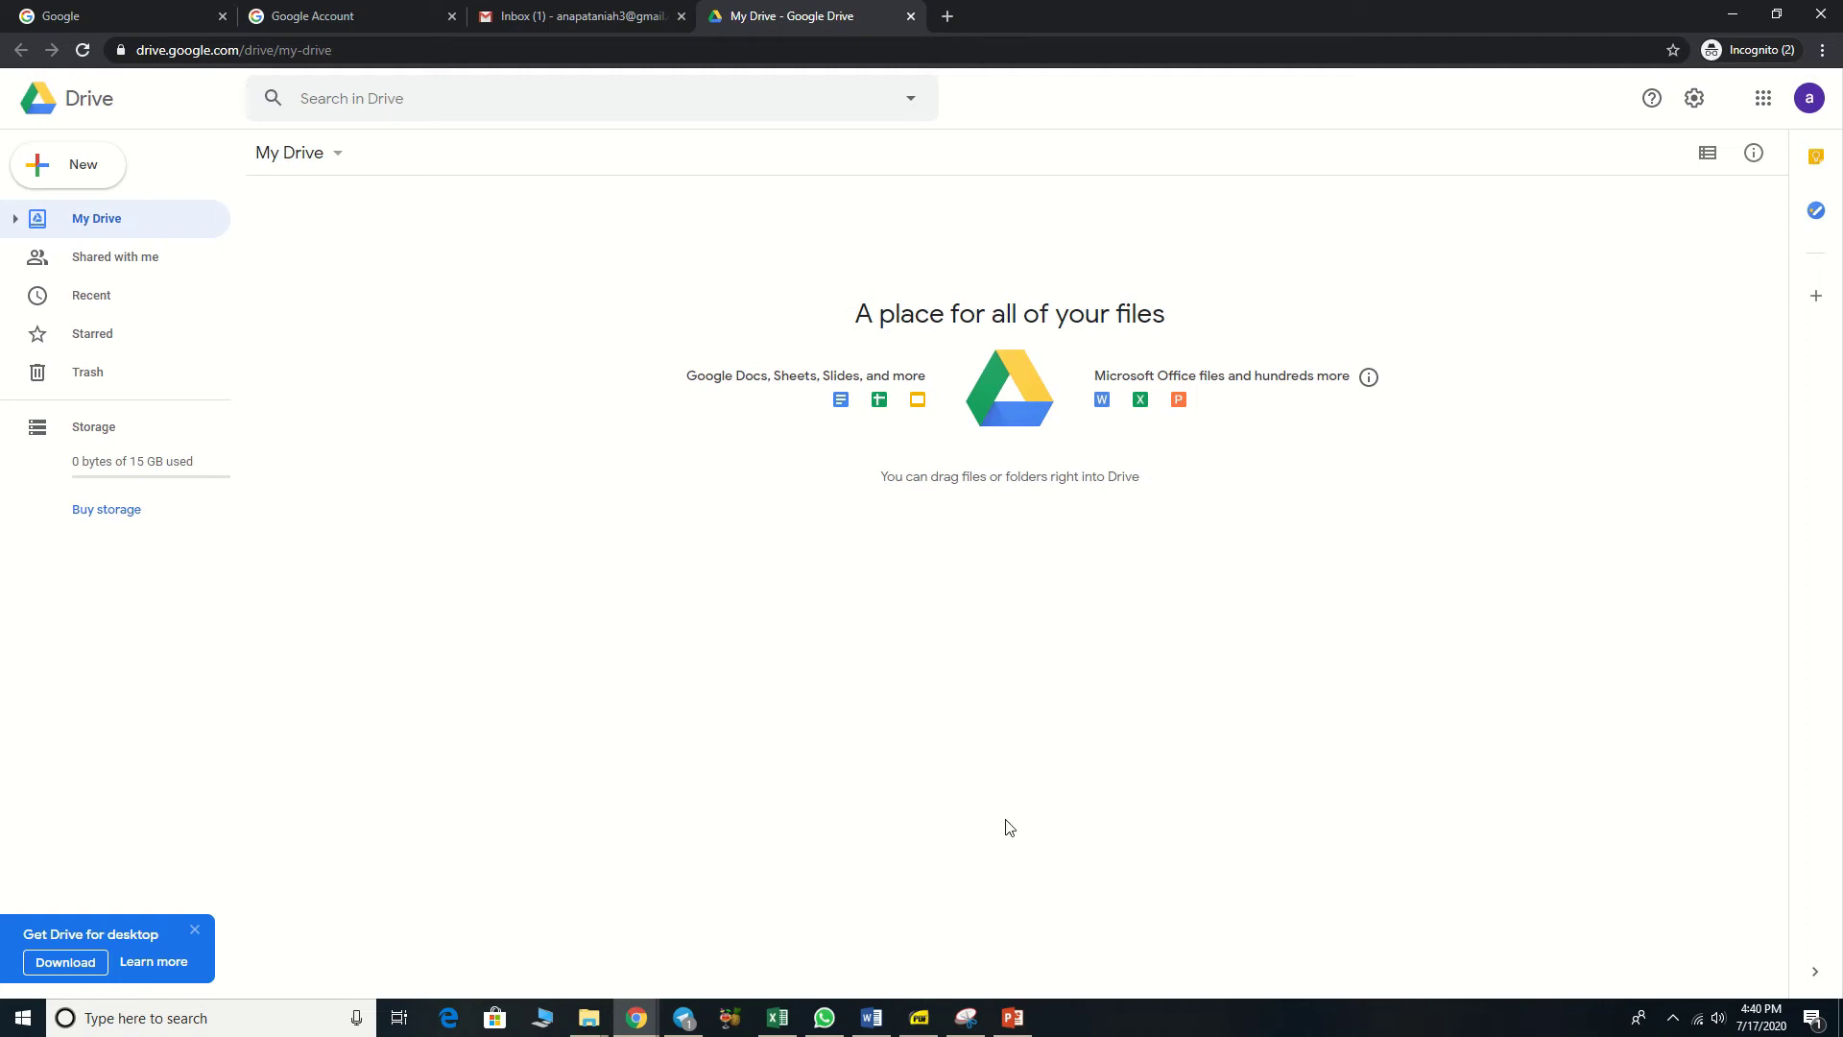
Step: Drag 1 PAGE.docx from File Explorer's Downloads folder into My Drive to upload it
mouse_move(600, 1029)
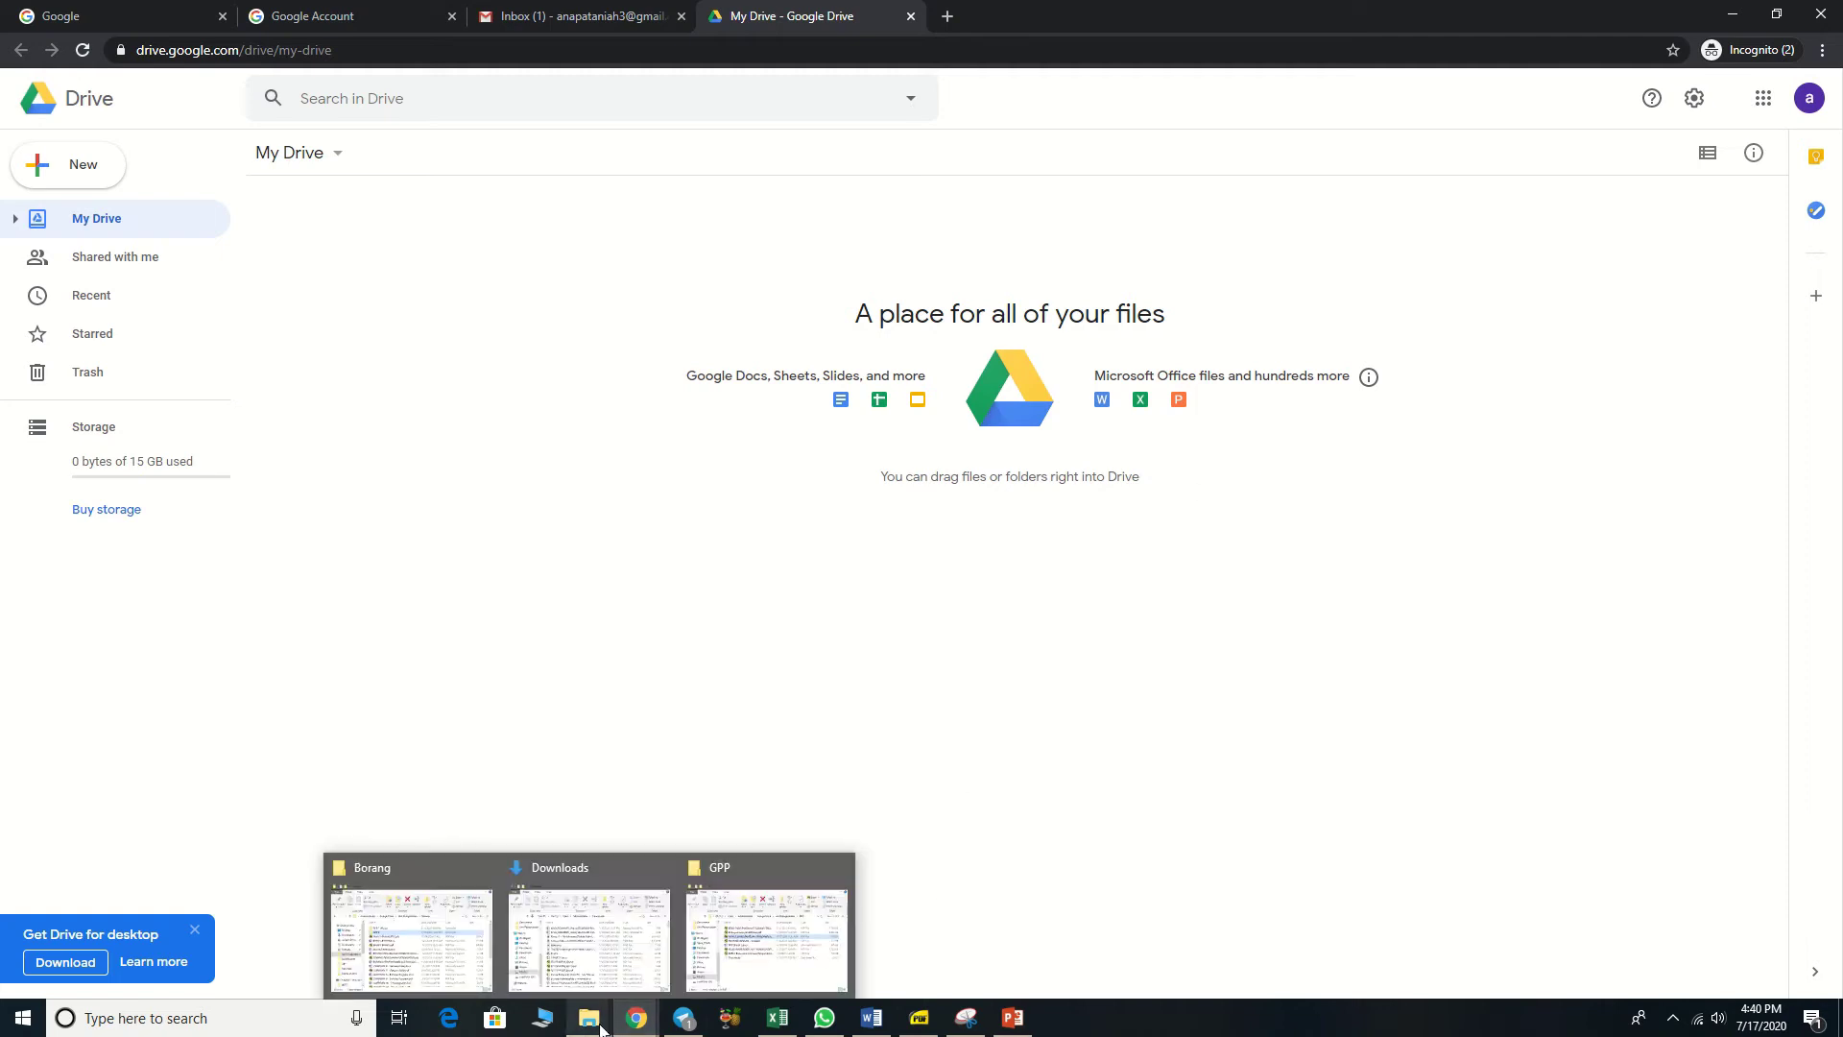
click(735, 953)
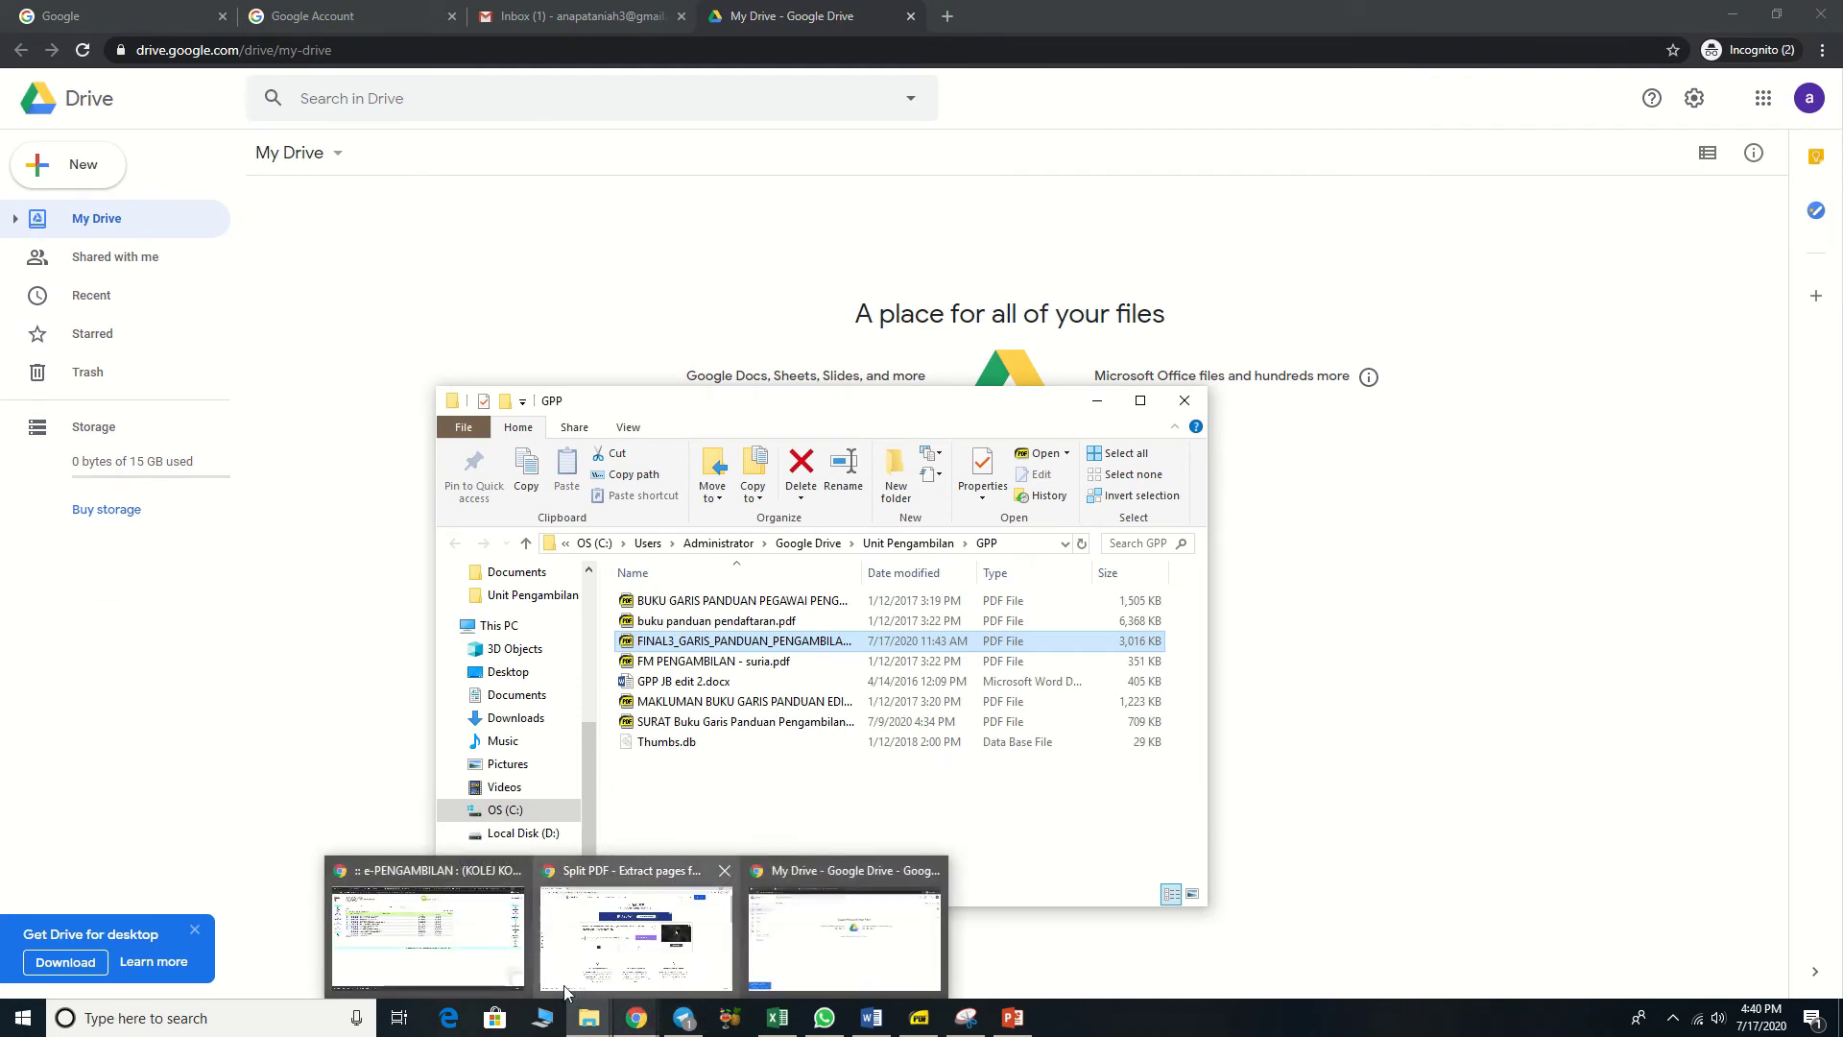
click(639, 1020)
mouse_move(640, 1023)
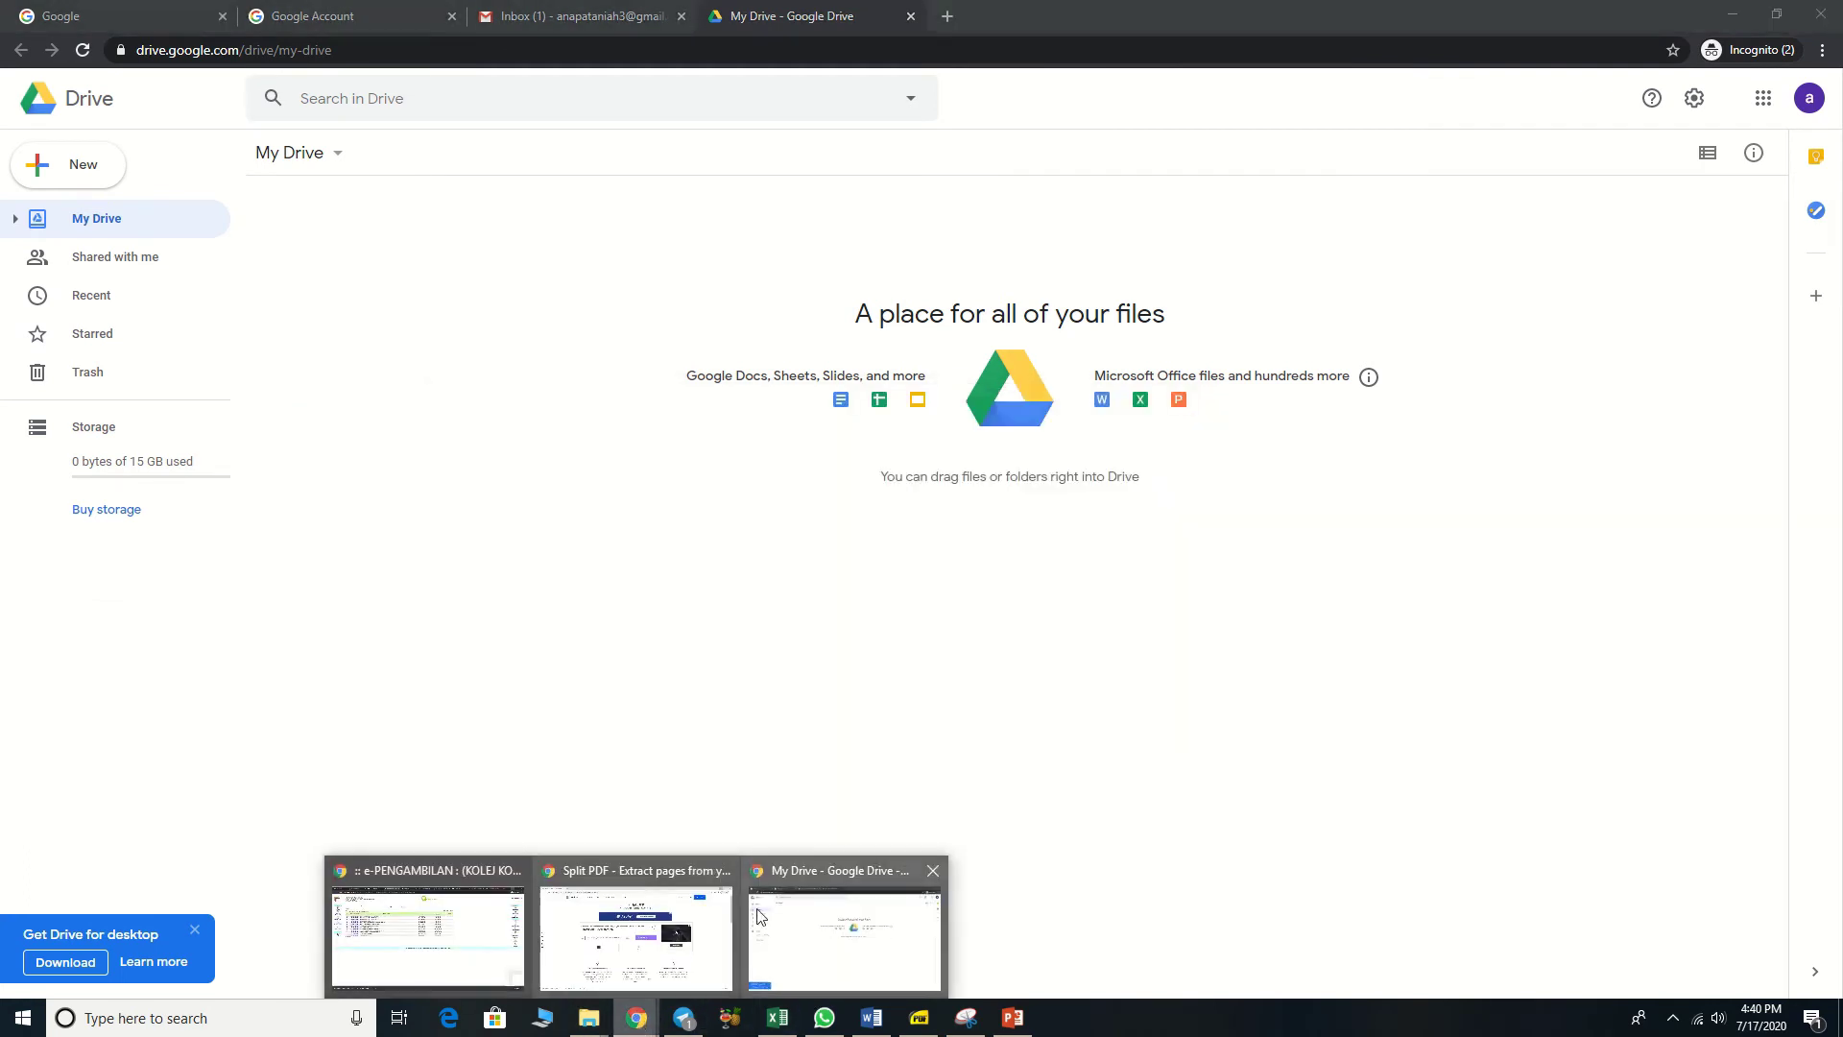
mouse_move(481, 952)
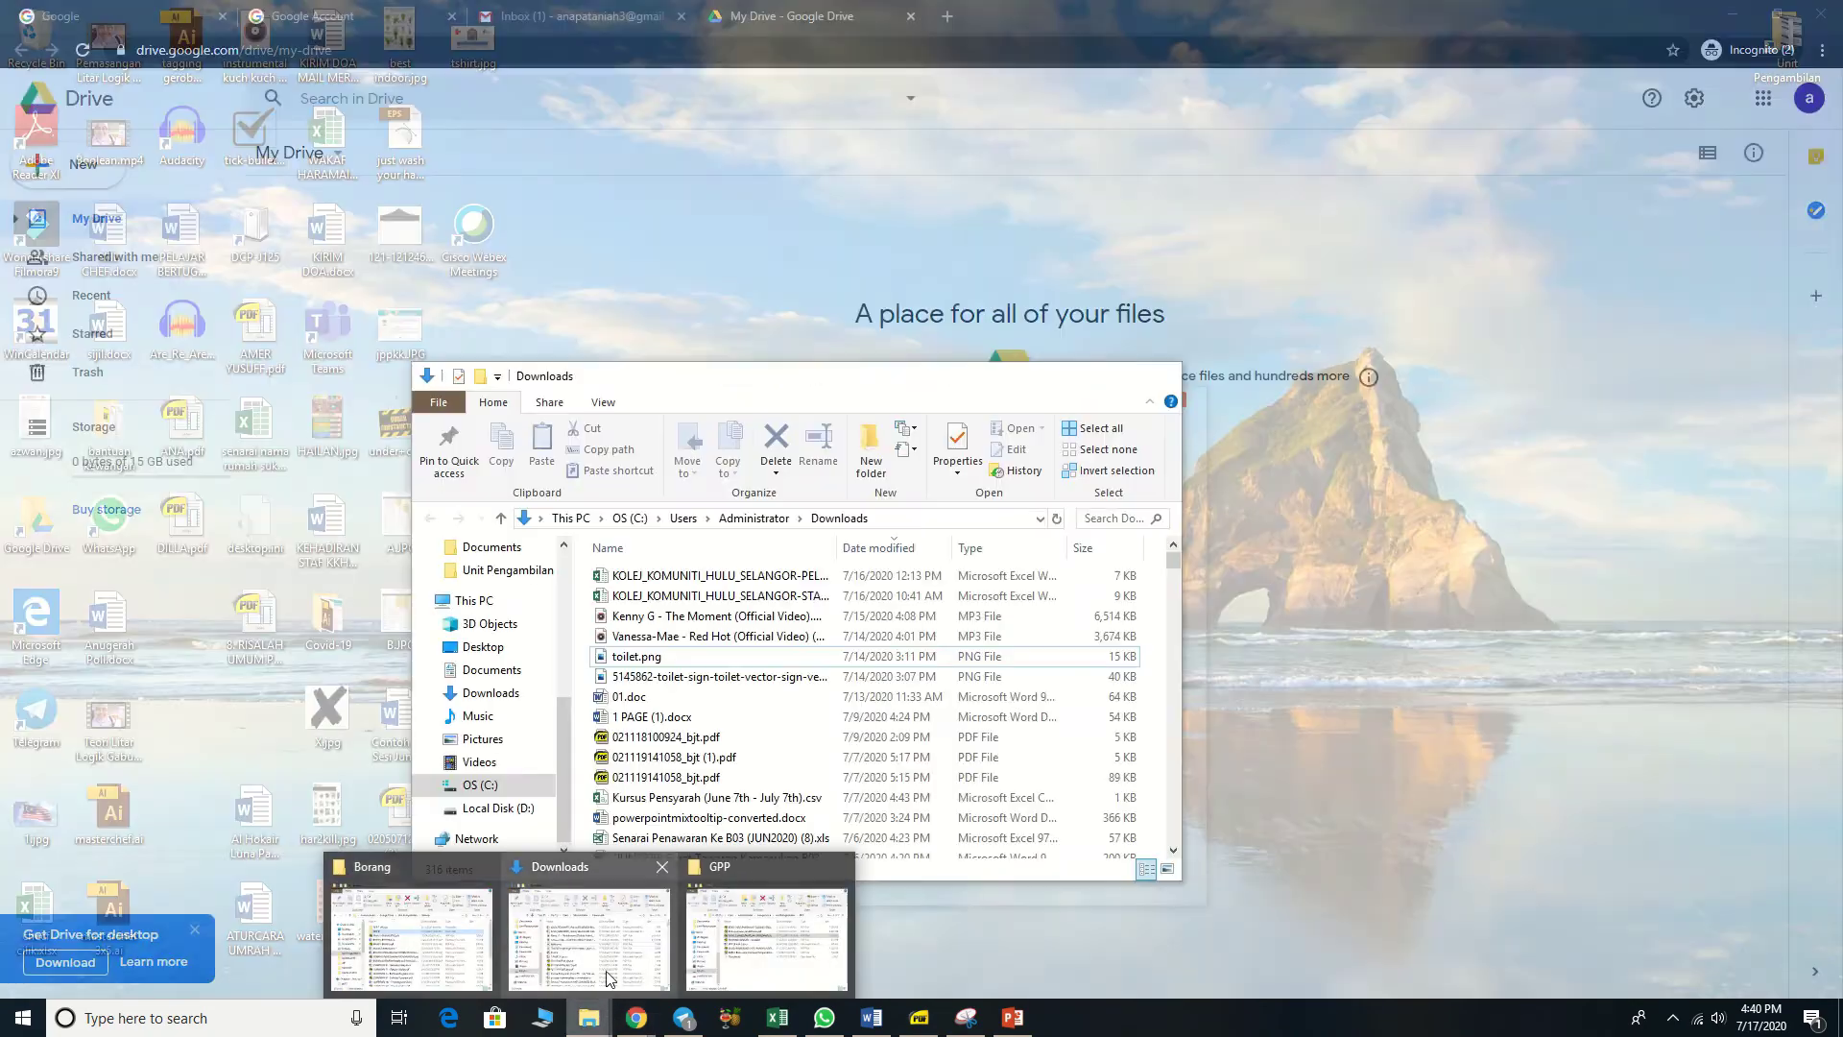
click(606, 979)
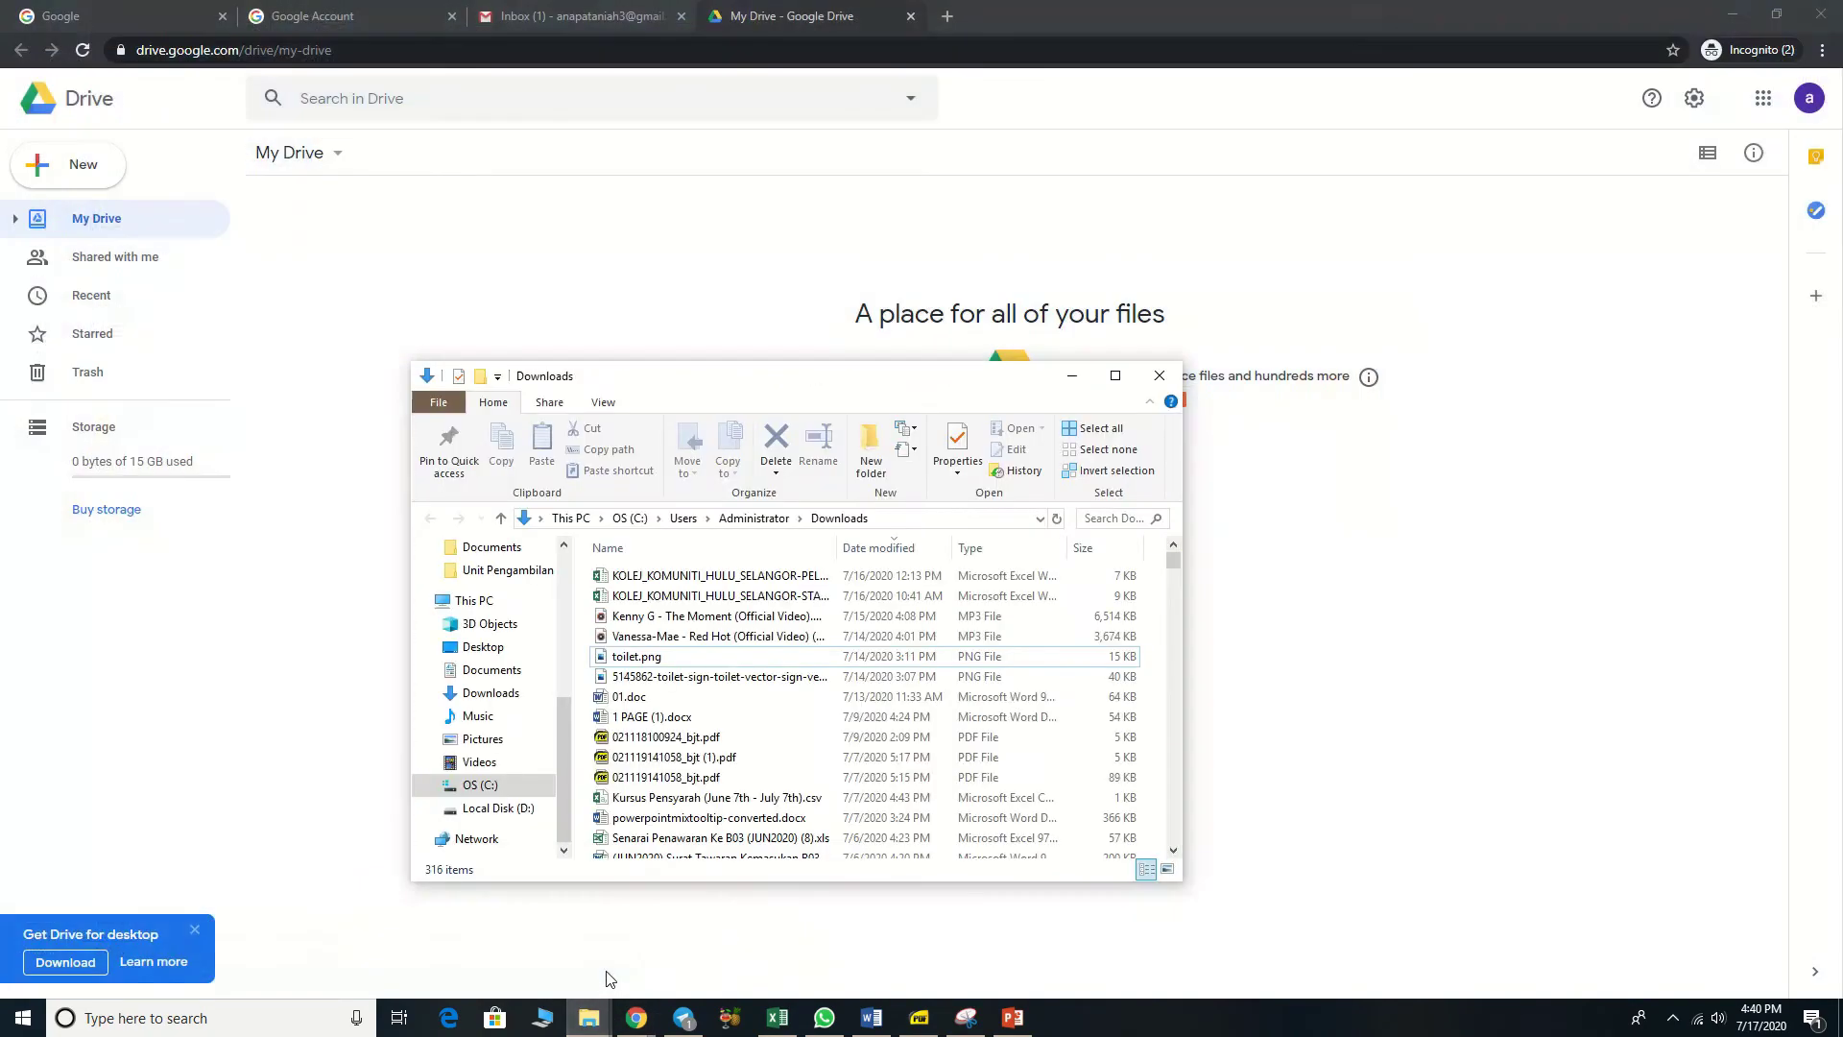
scroll(958, 857, down, 2)
scroll(958, 854, up, 2)
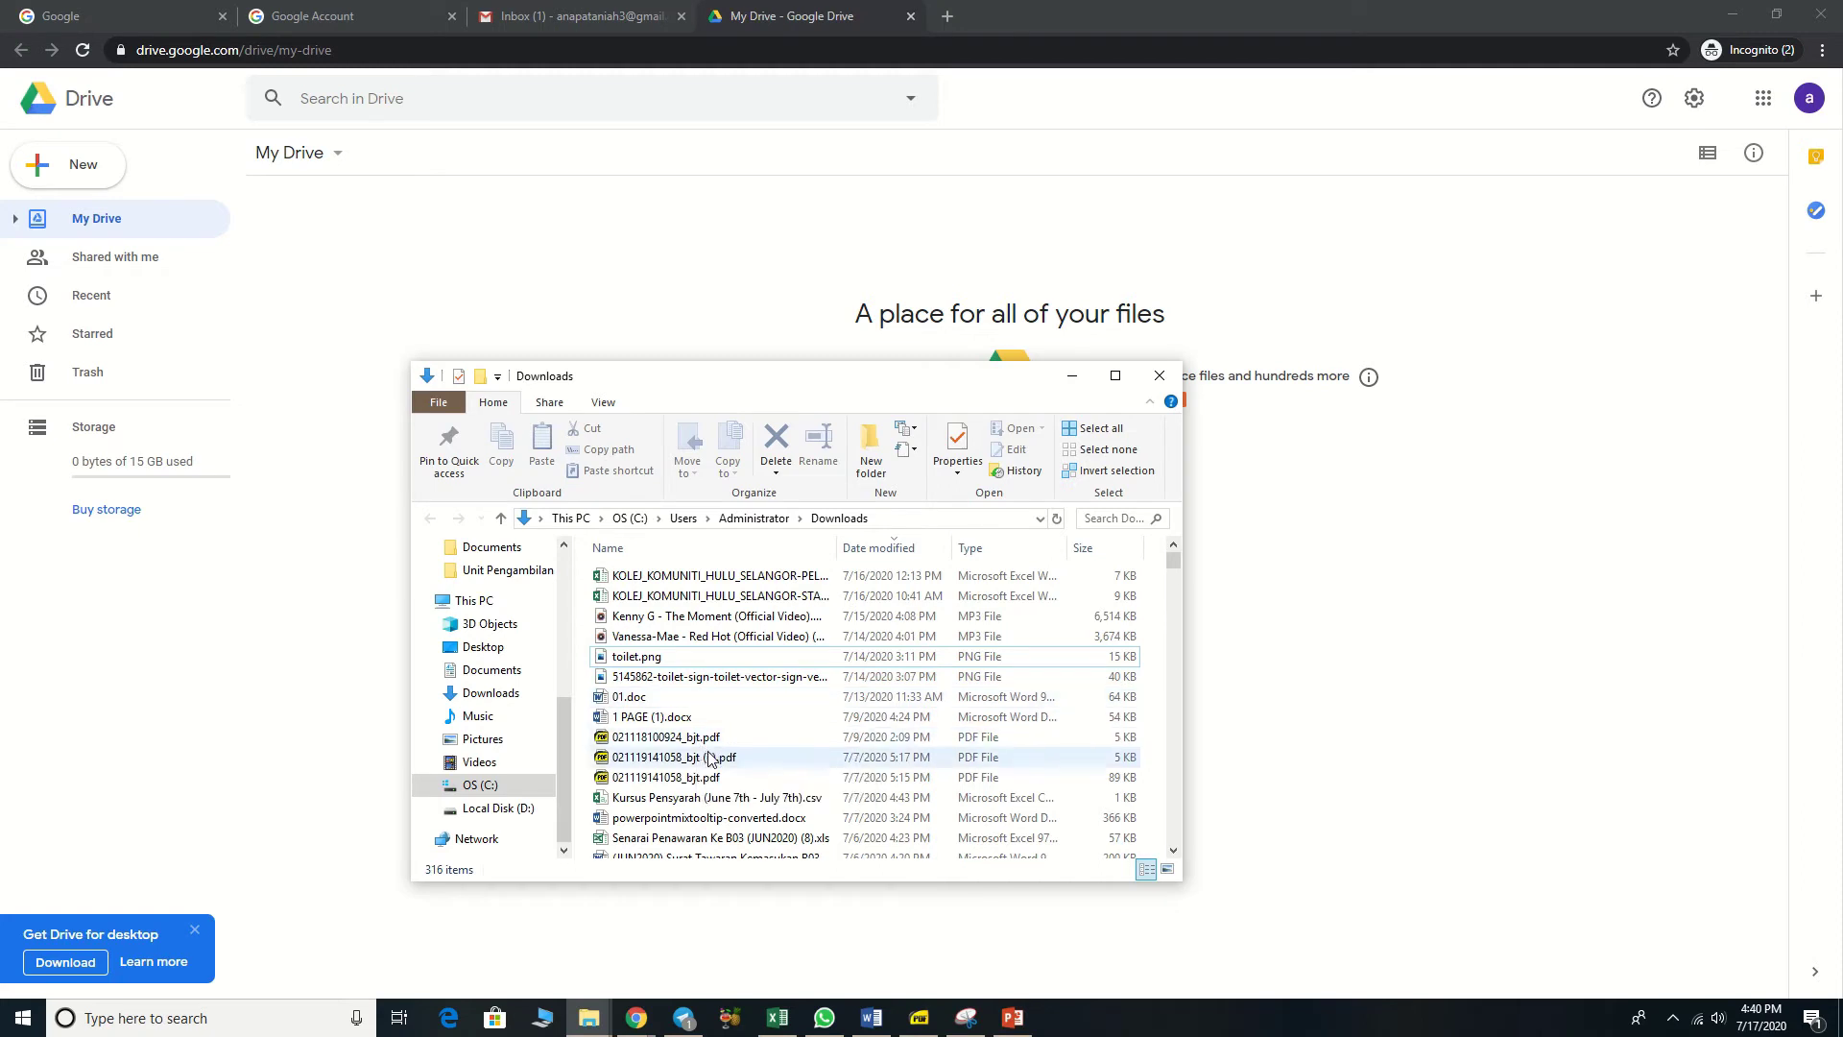
scroll(710, 768, down, 2)
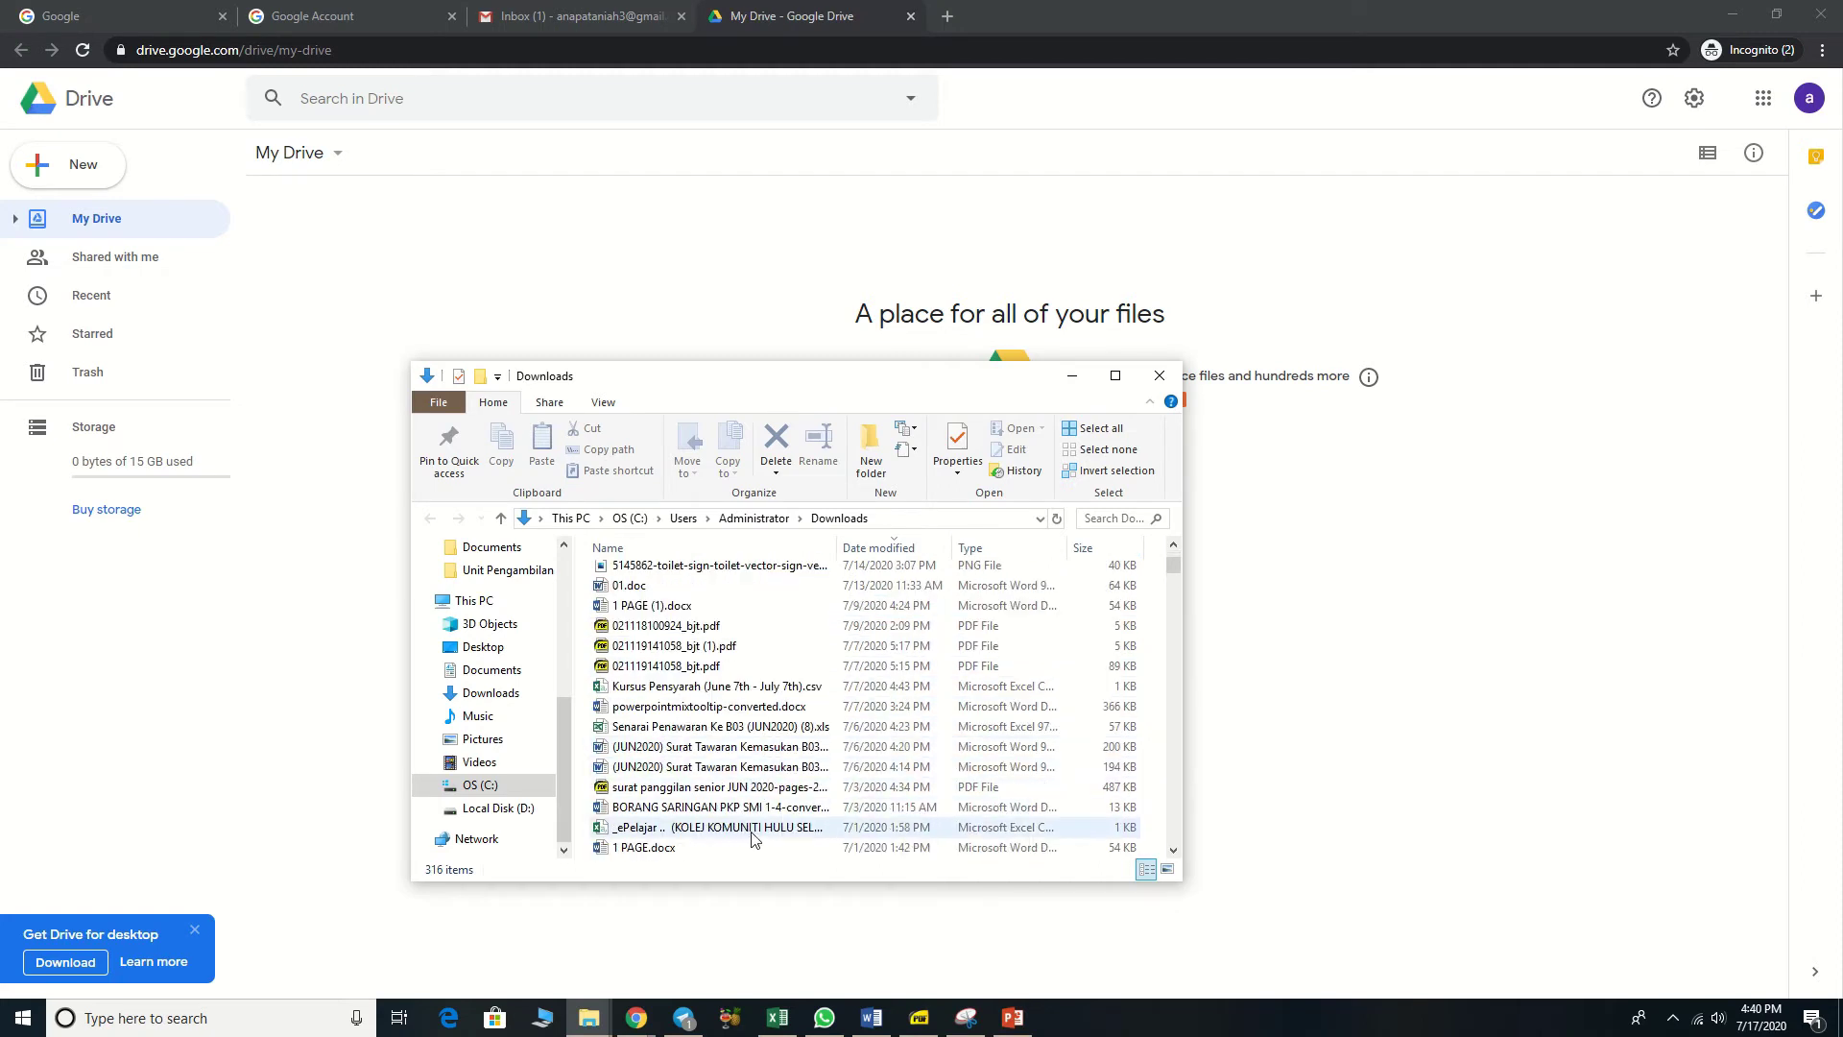
scroll(753, 840, down, 1)
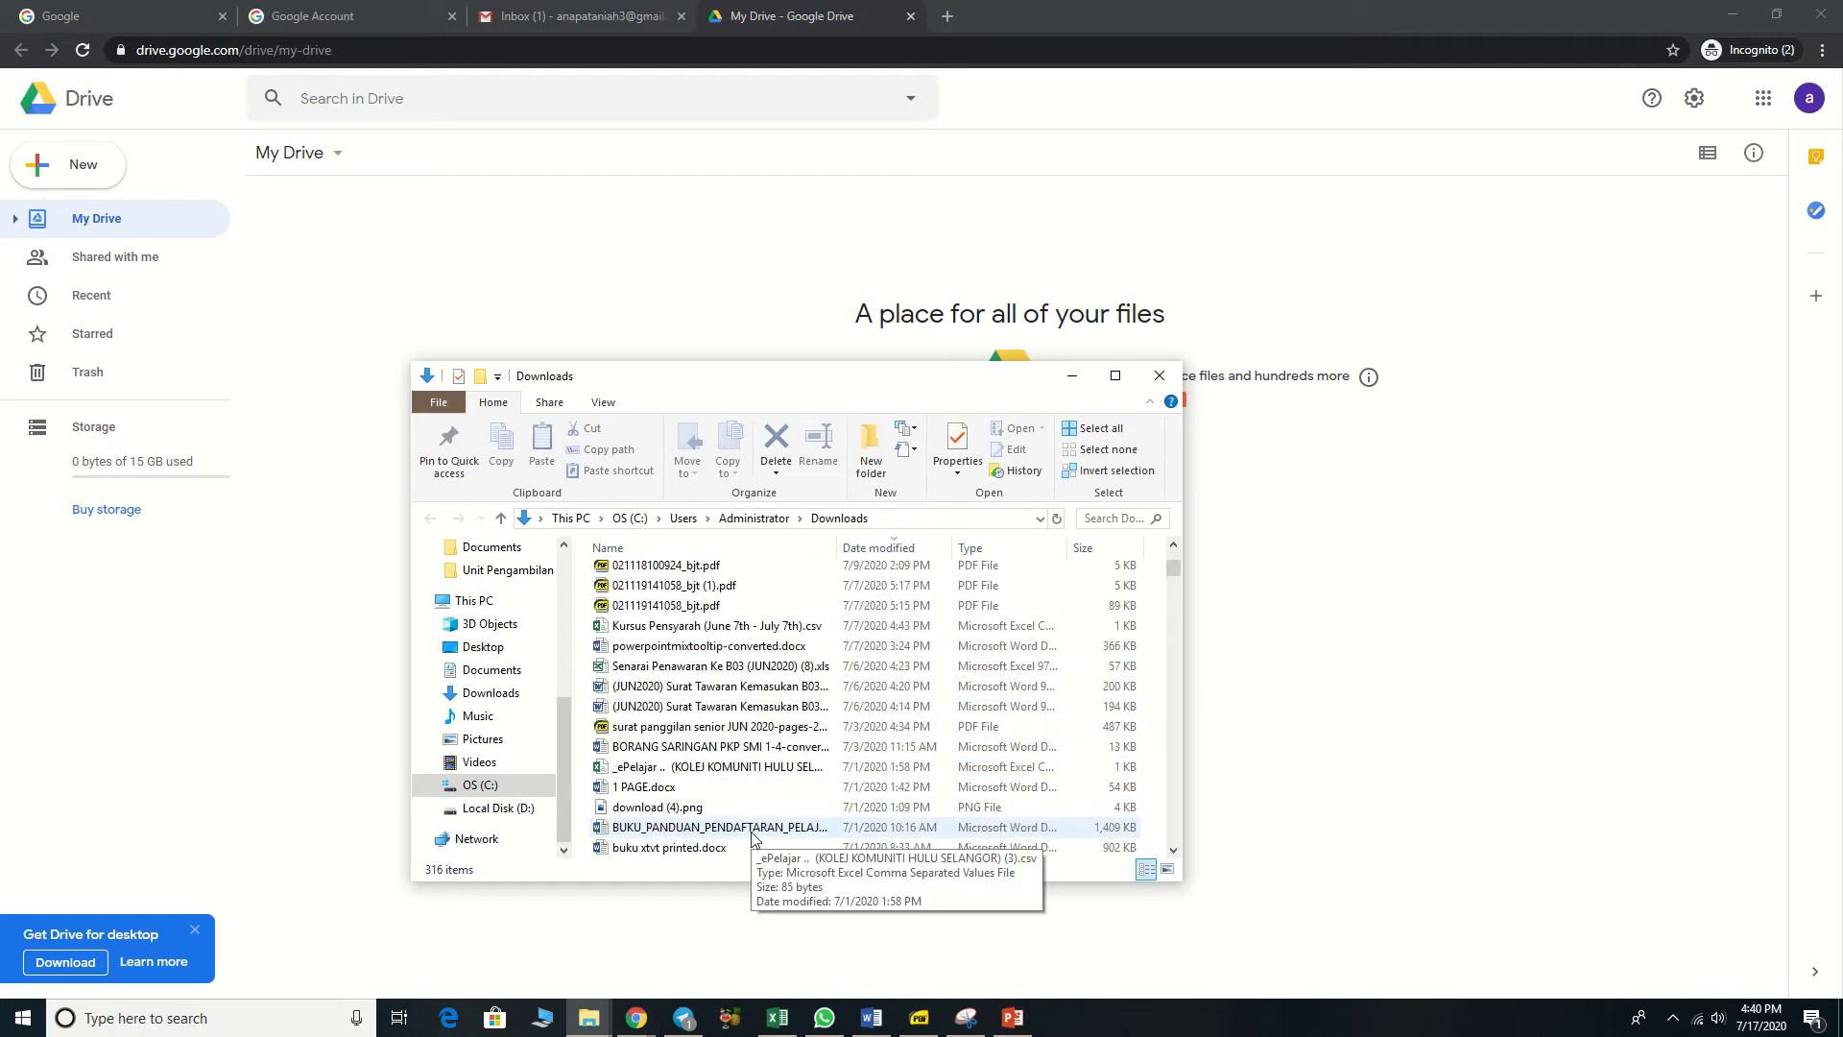
click(666, 789)
drag(667, 793, 1479, 708)
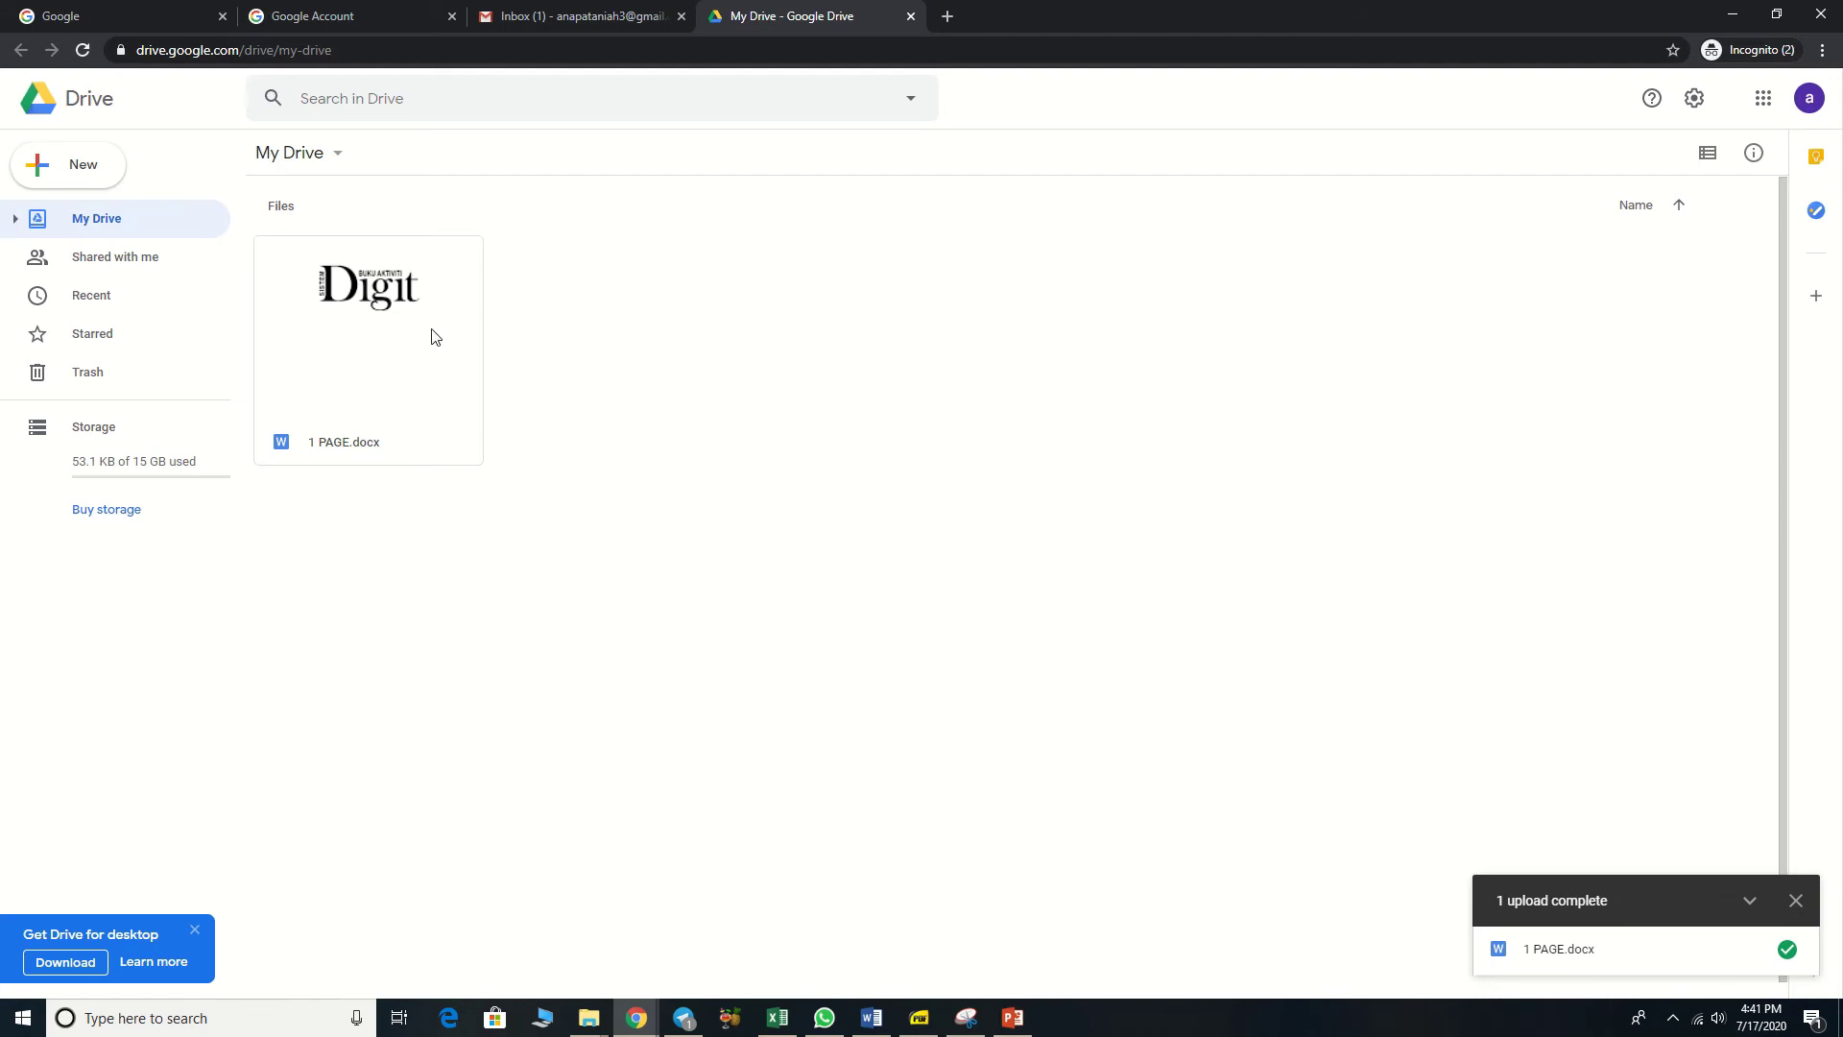
Step: Add a new folder named 'SSK1023 DIGIT' to My Drive
right_click(710, 384)
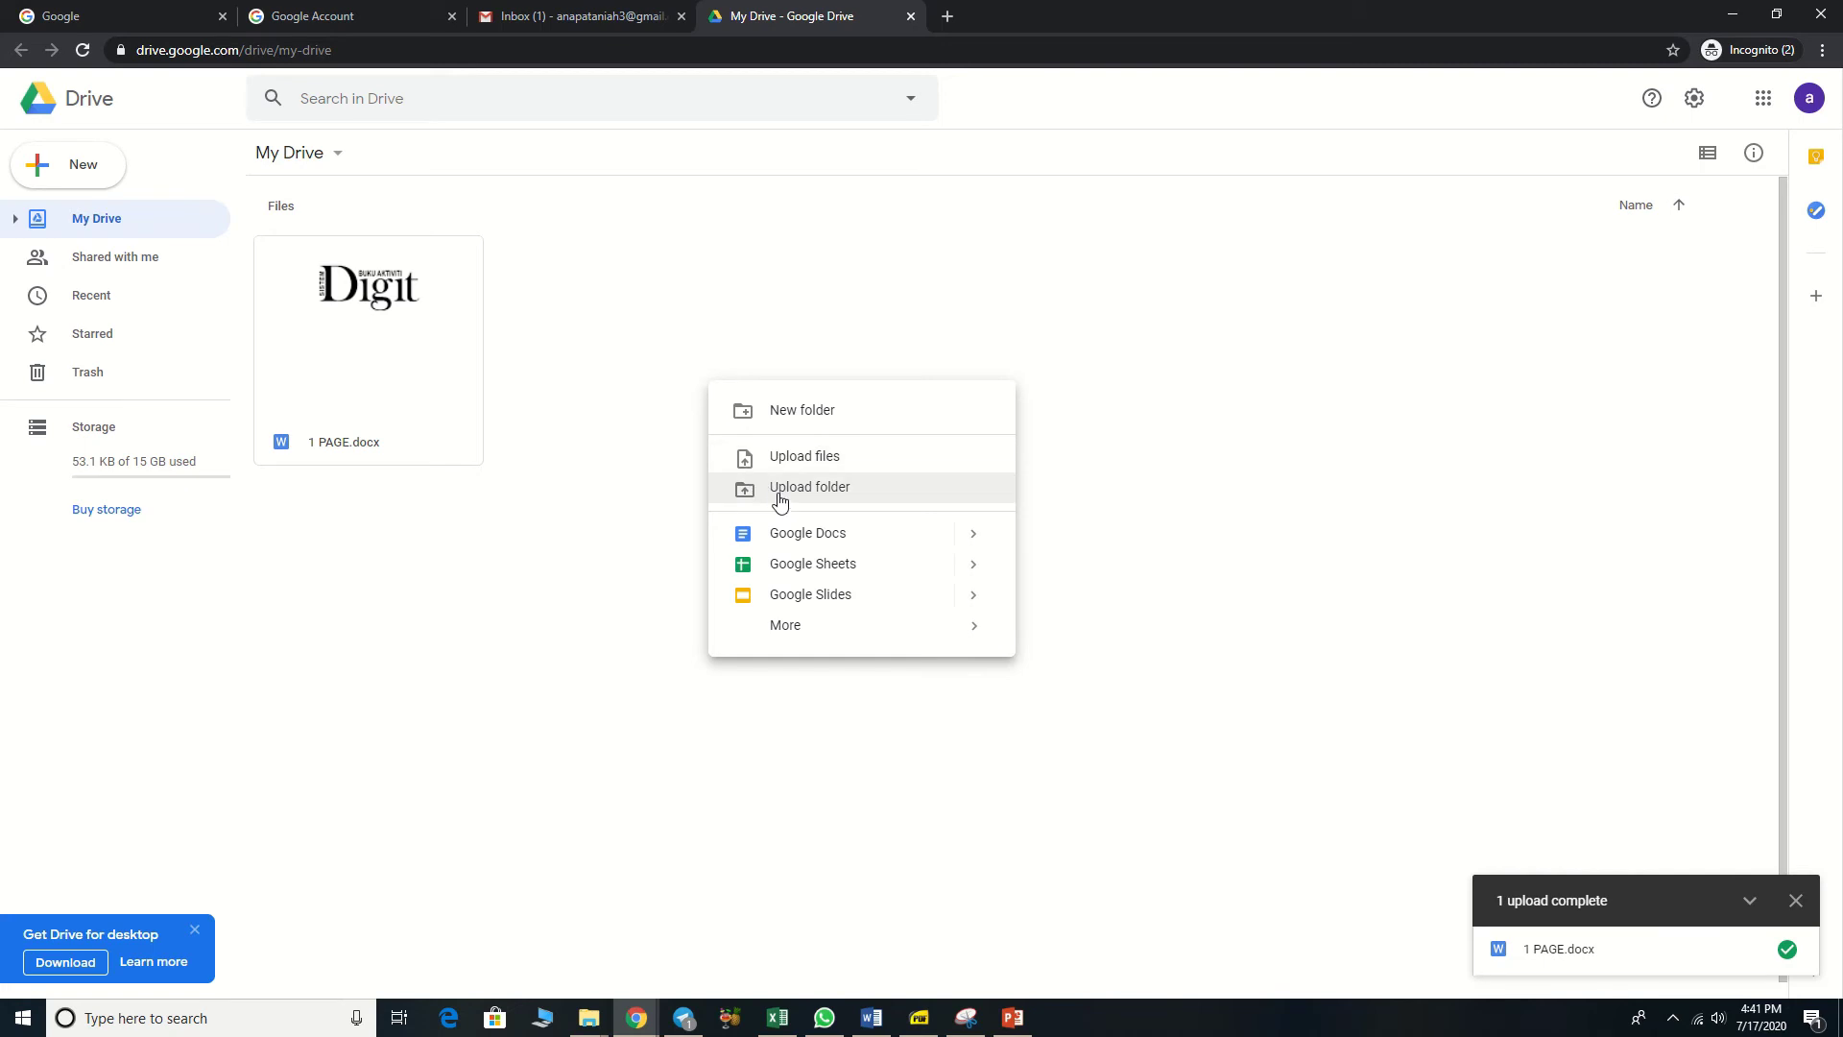
click(779, 422)
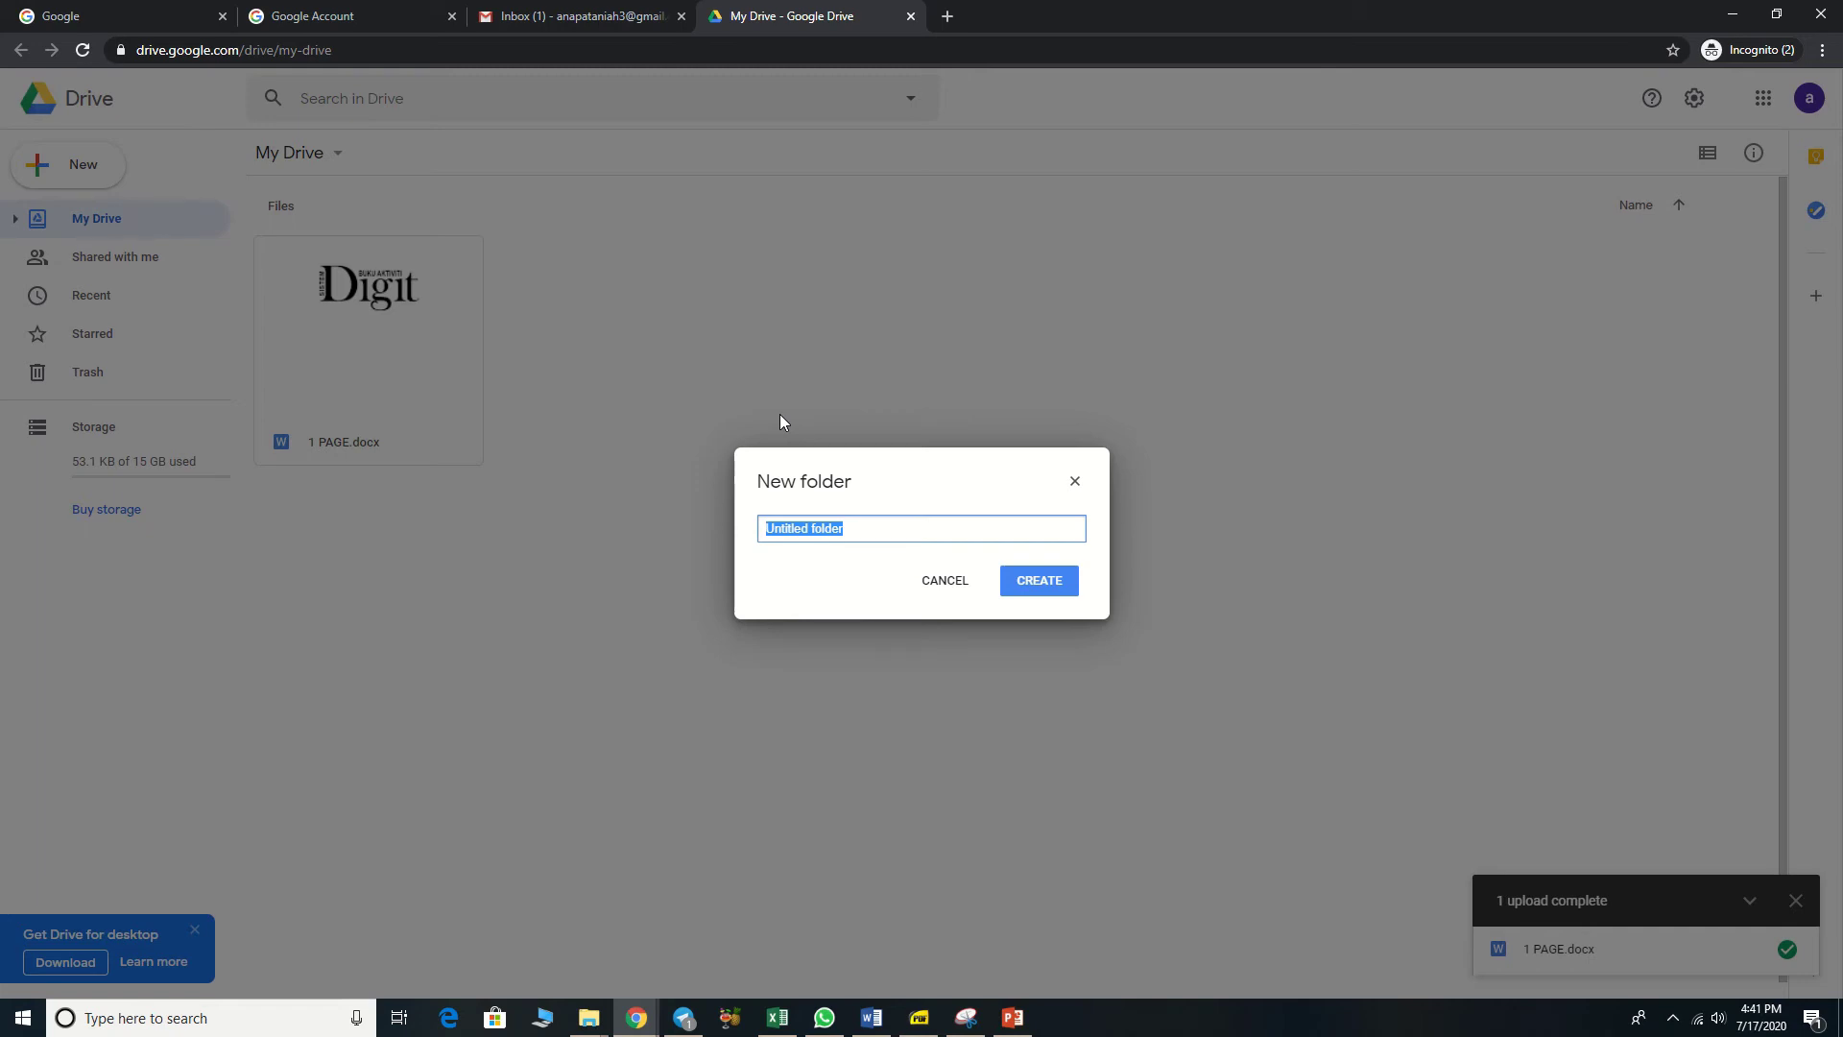
text(SSK1023 DIGIT)
click(1055, 590)
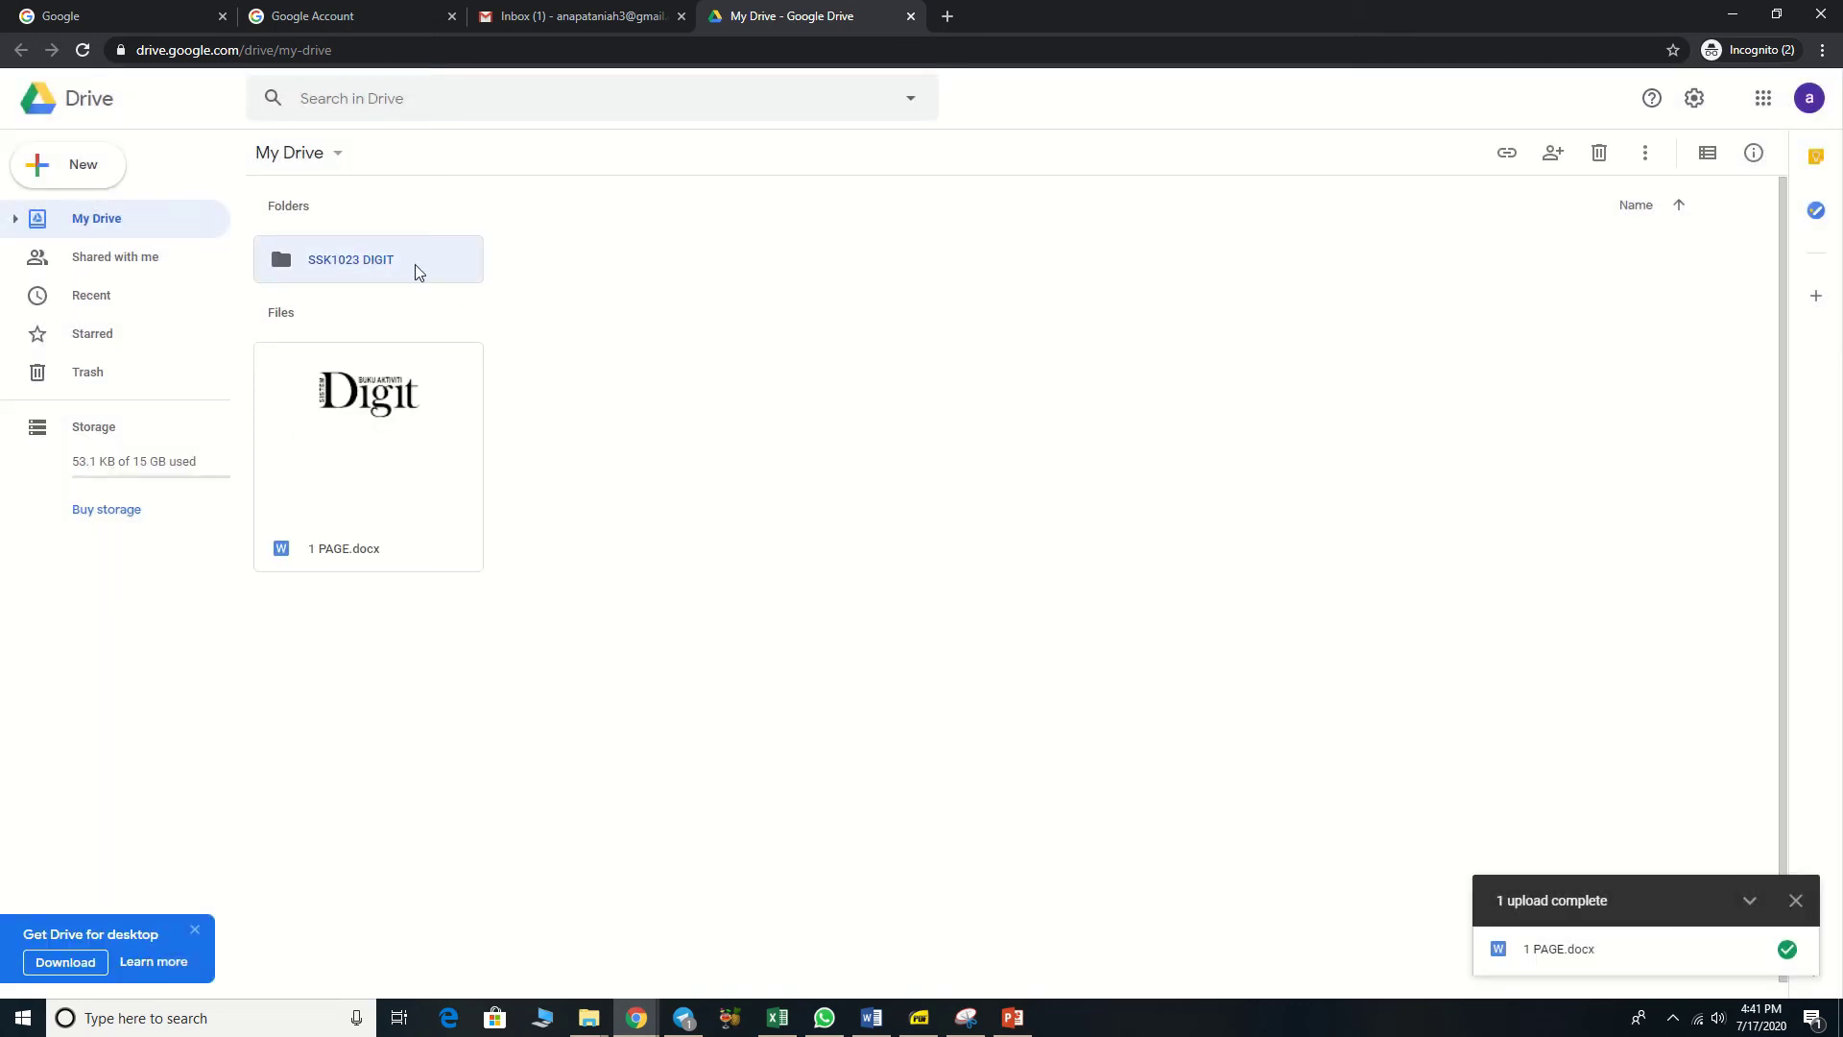
Step: Drag 1 PAGE.docx into SSK1023 DIGIT and create a folder named 'SKW1022 APLIKASI KOMPUTER'
click(402, 446)
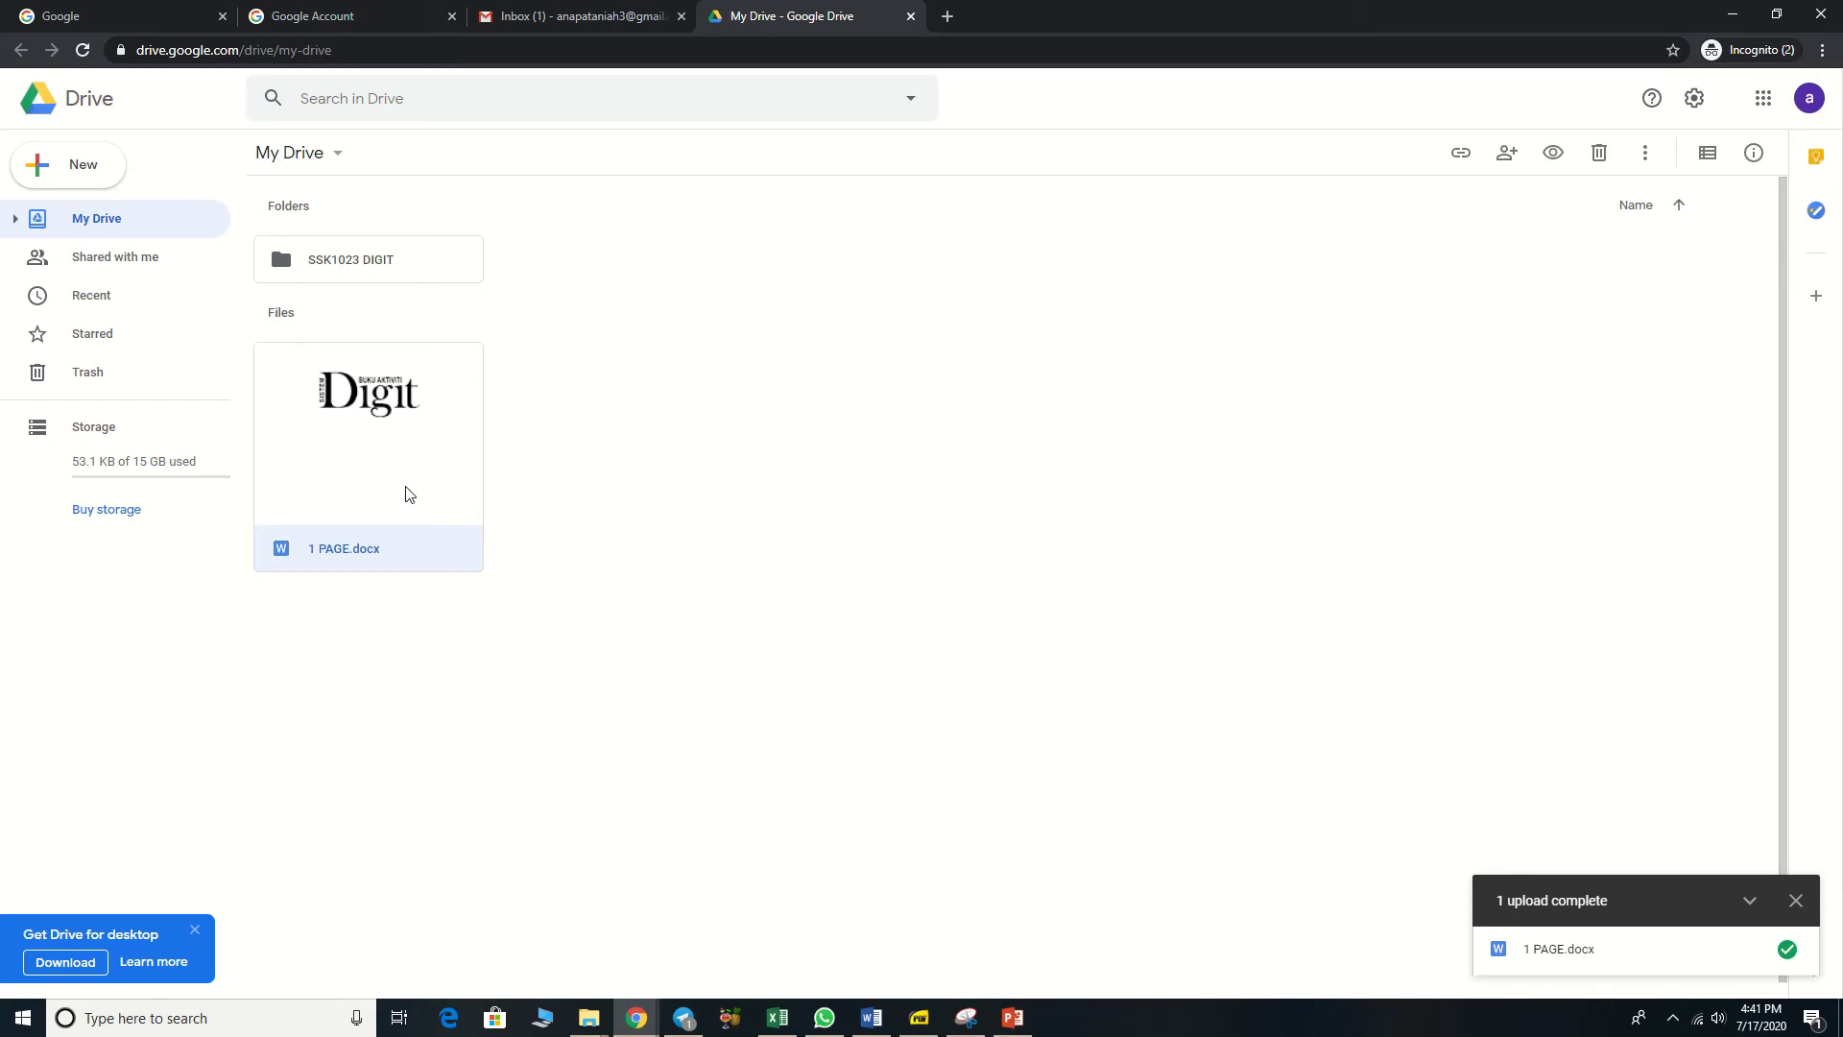
drag(406, 487, 348, 258)
right_click(741, 487)
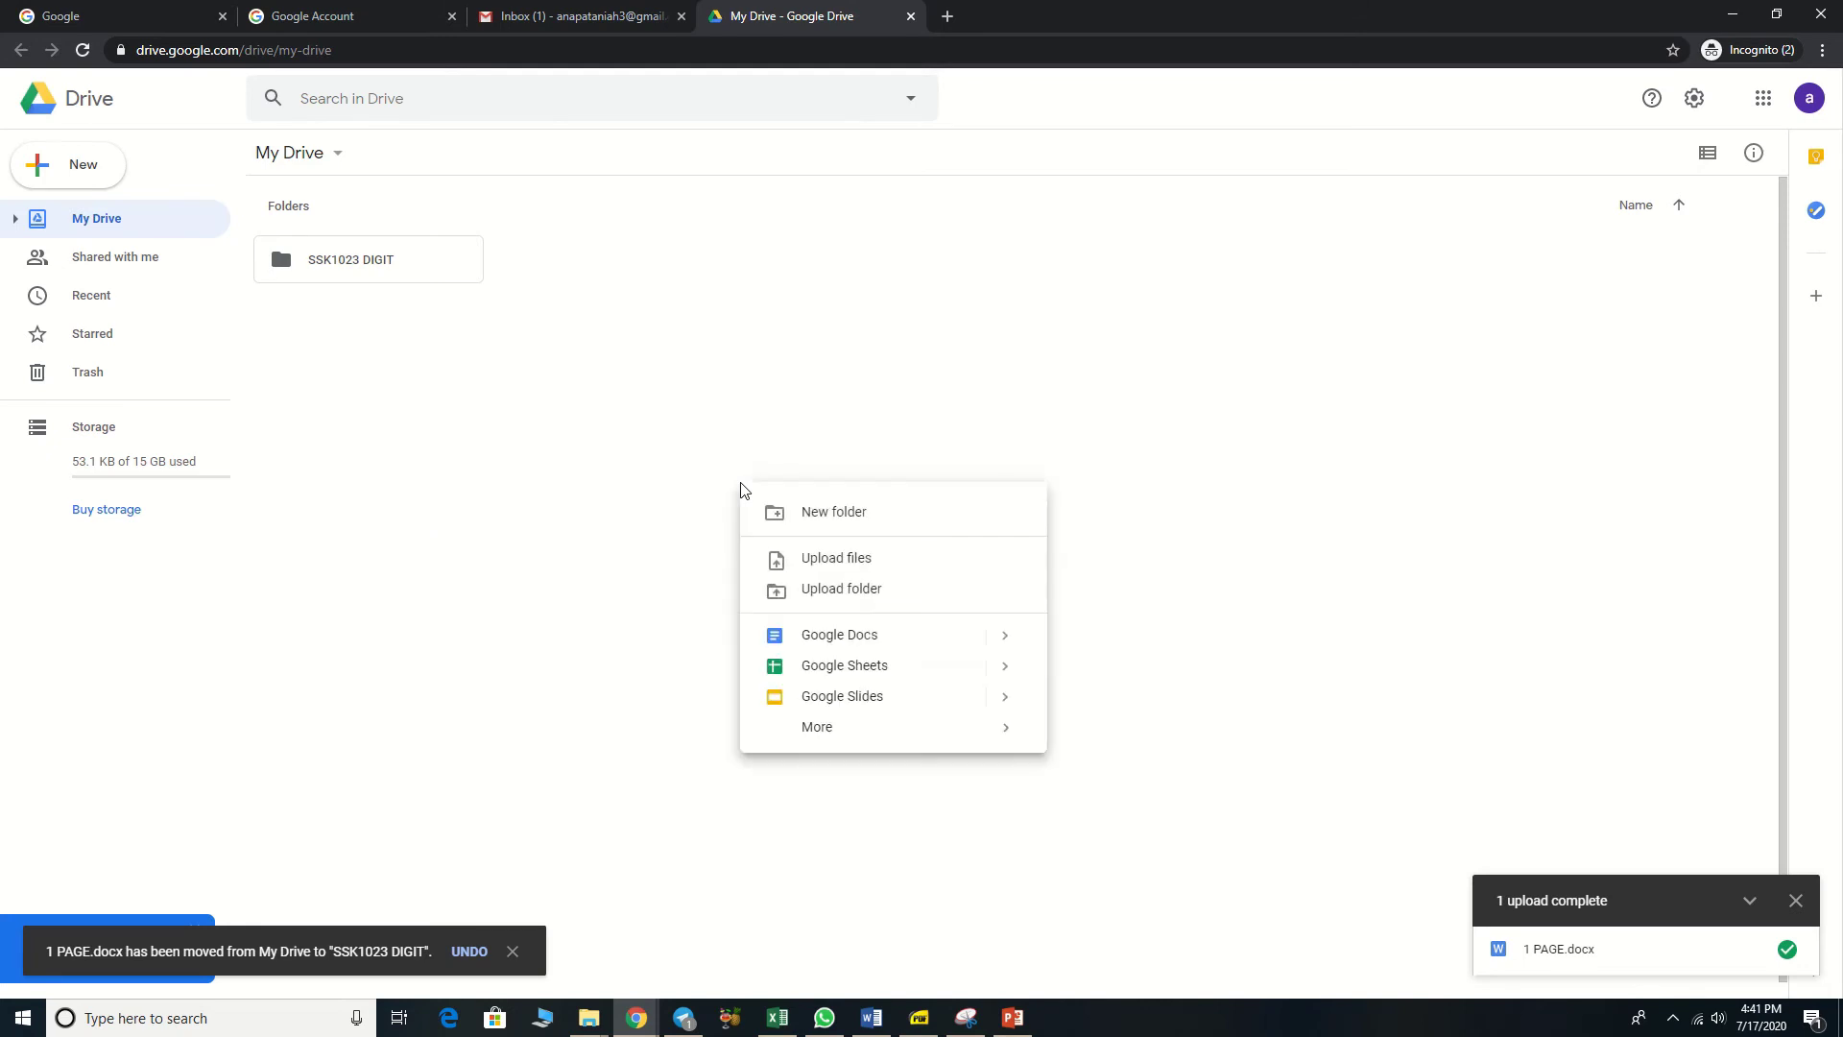
click(778, 514)
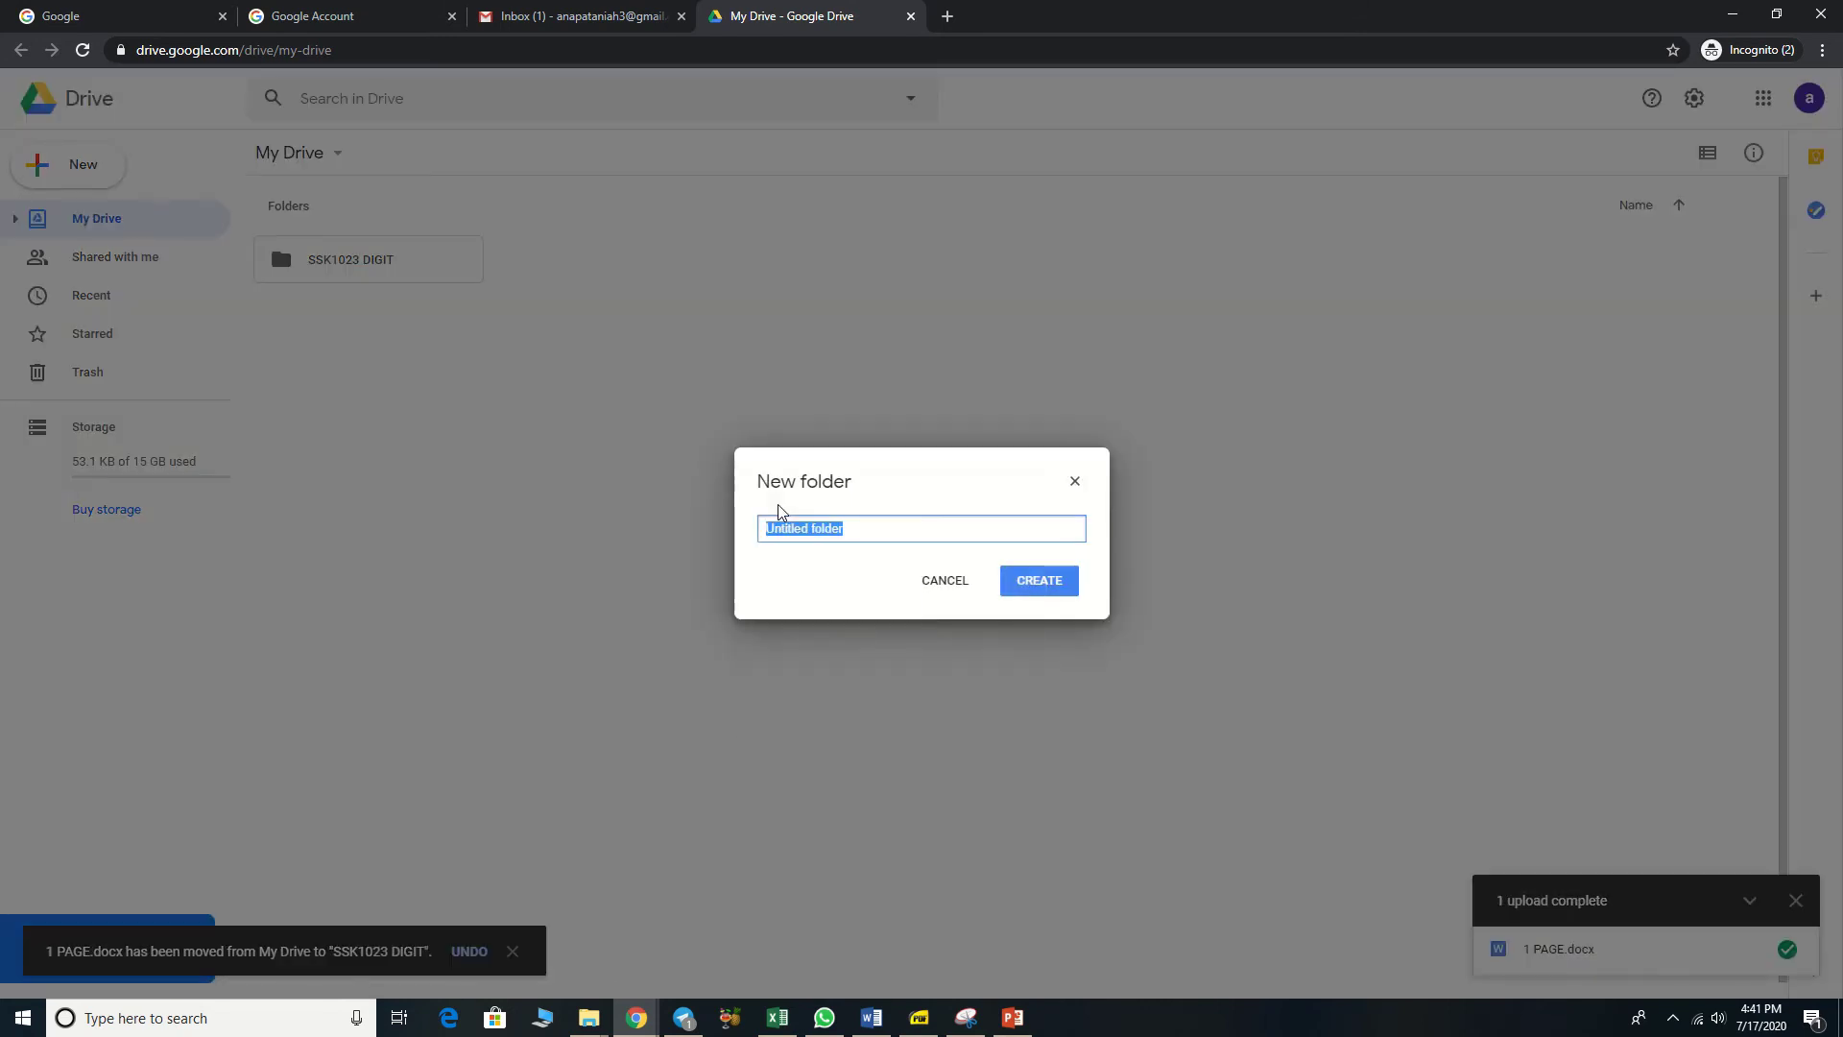
text(SKW102)
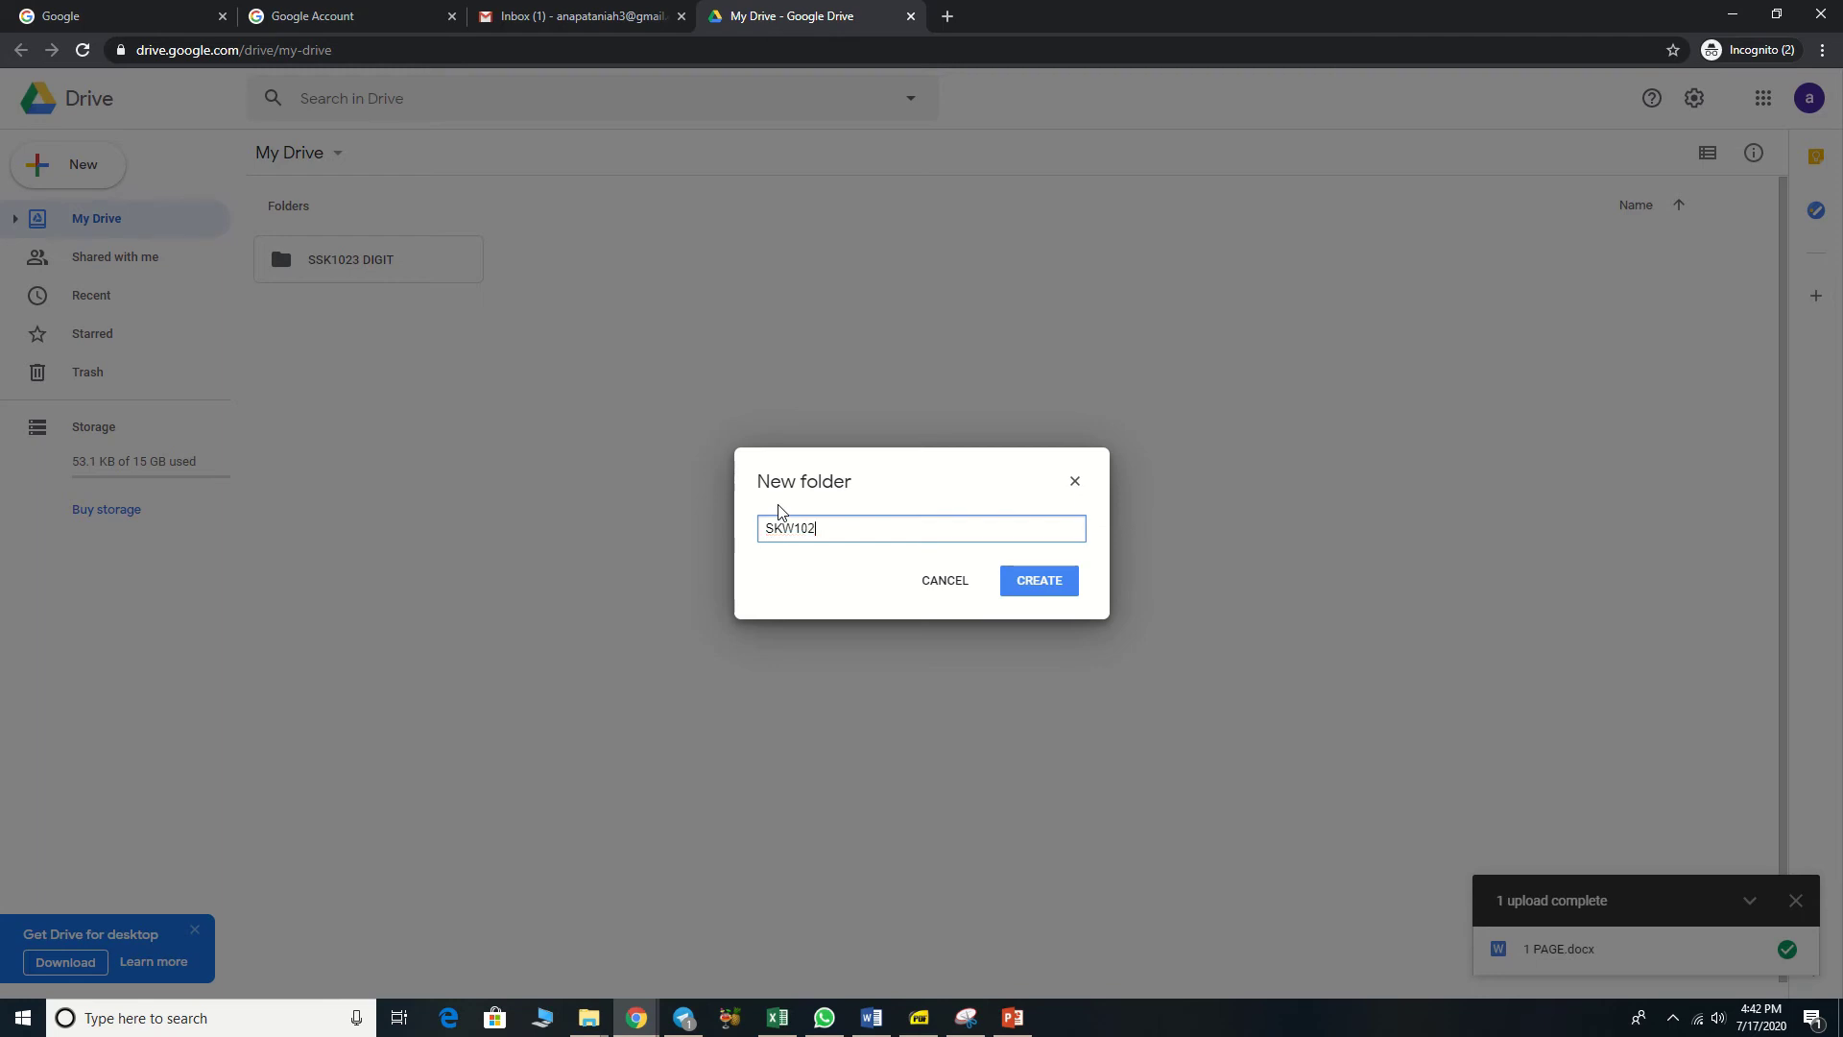
text(2 APLIKASI KOMPUTER)
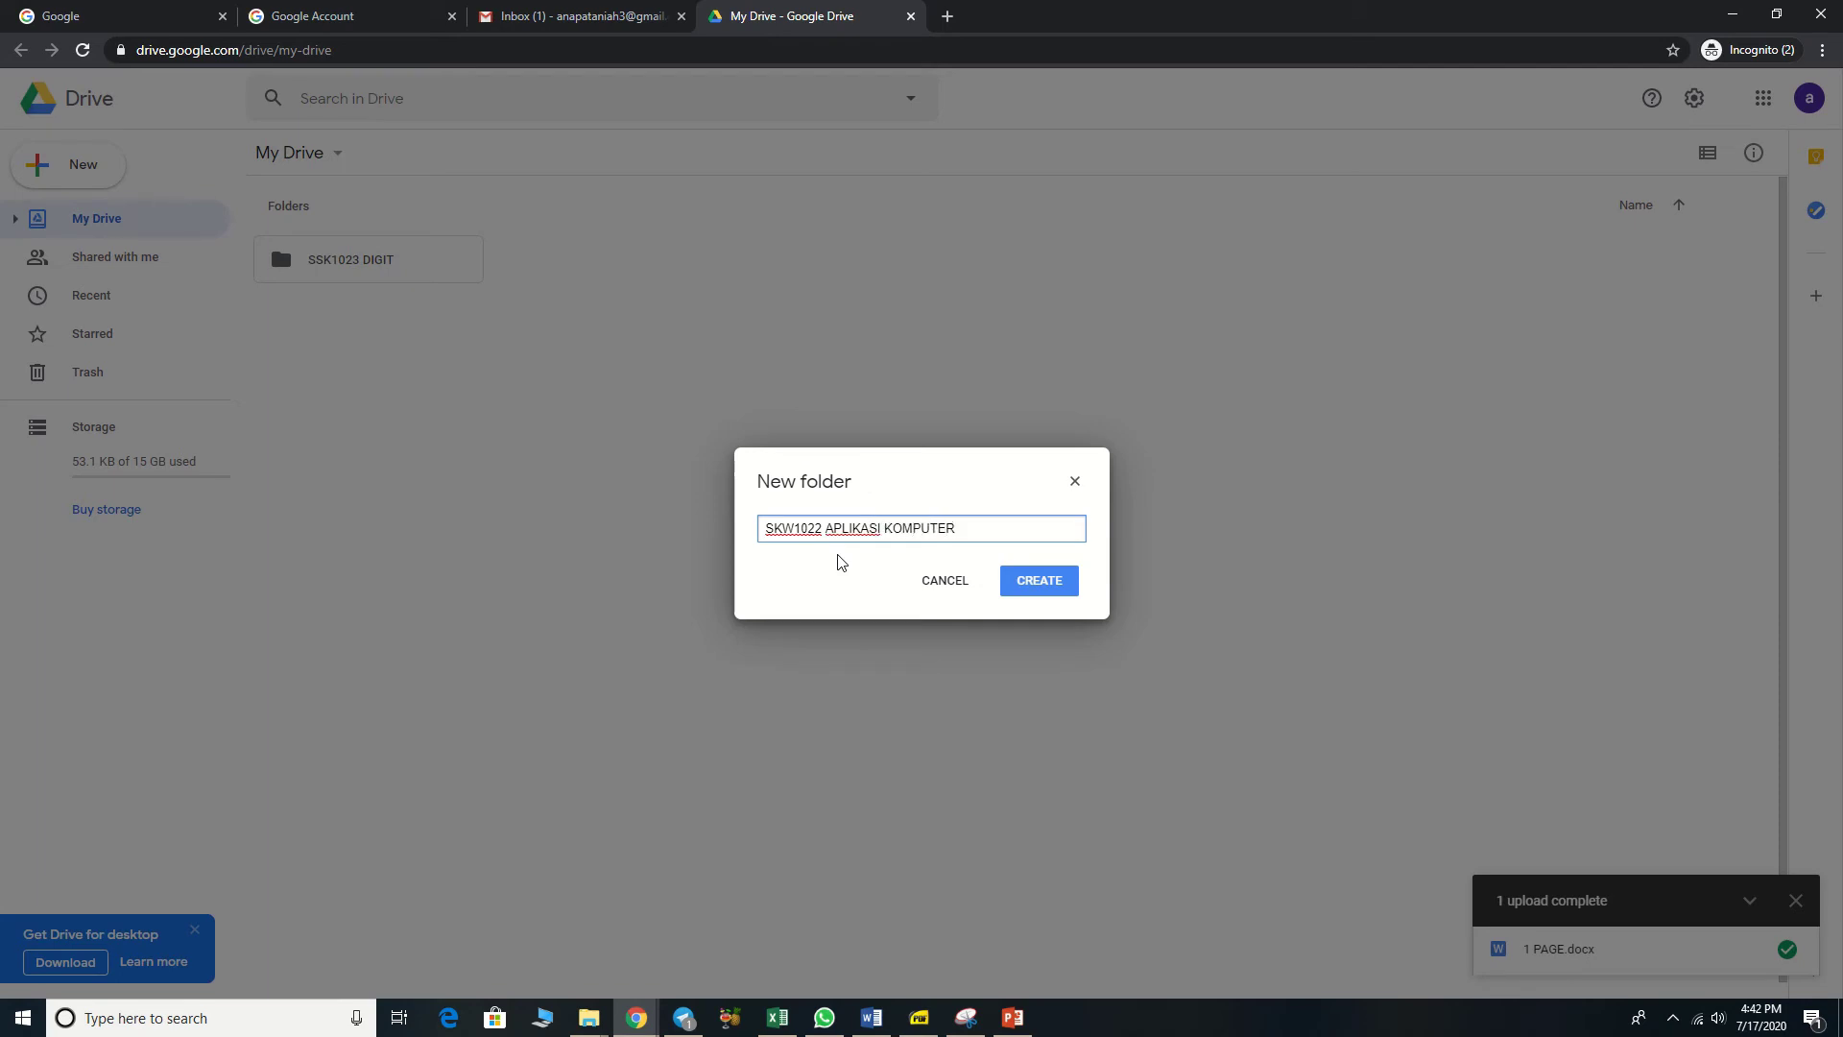
click(1052, 596)
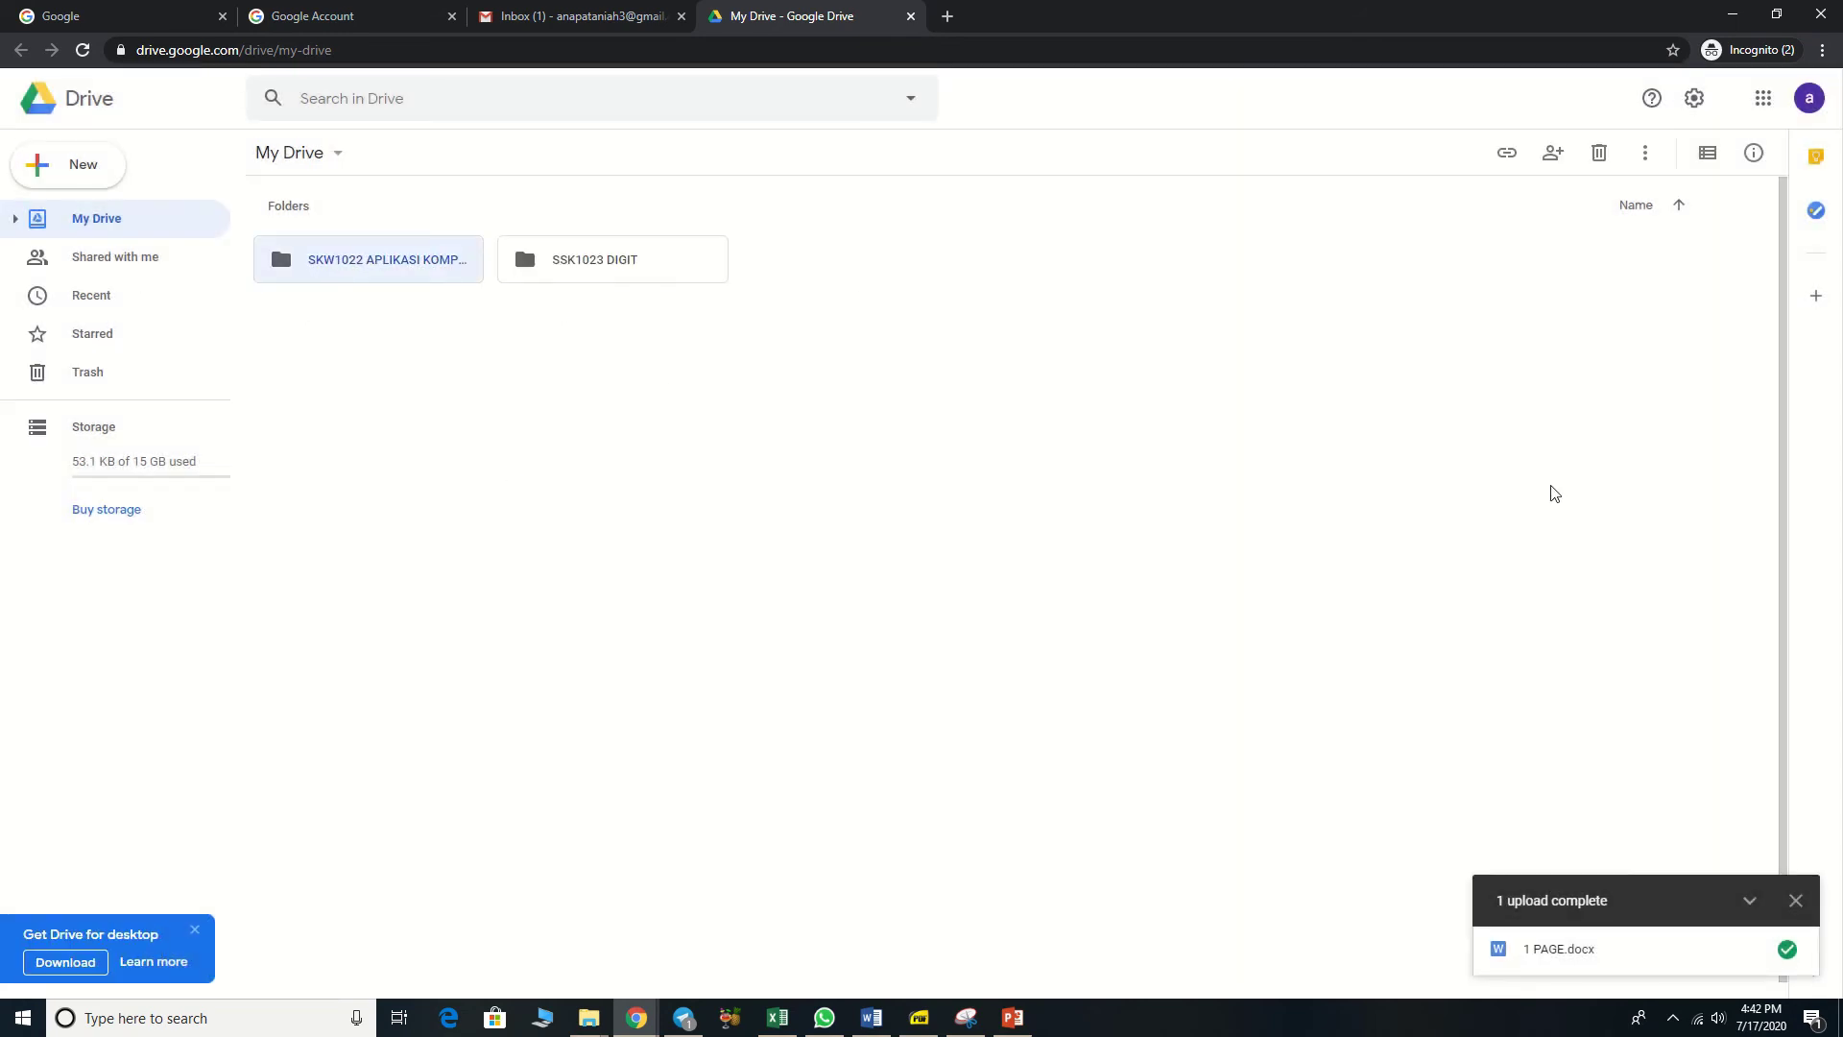
click(1423, 396)
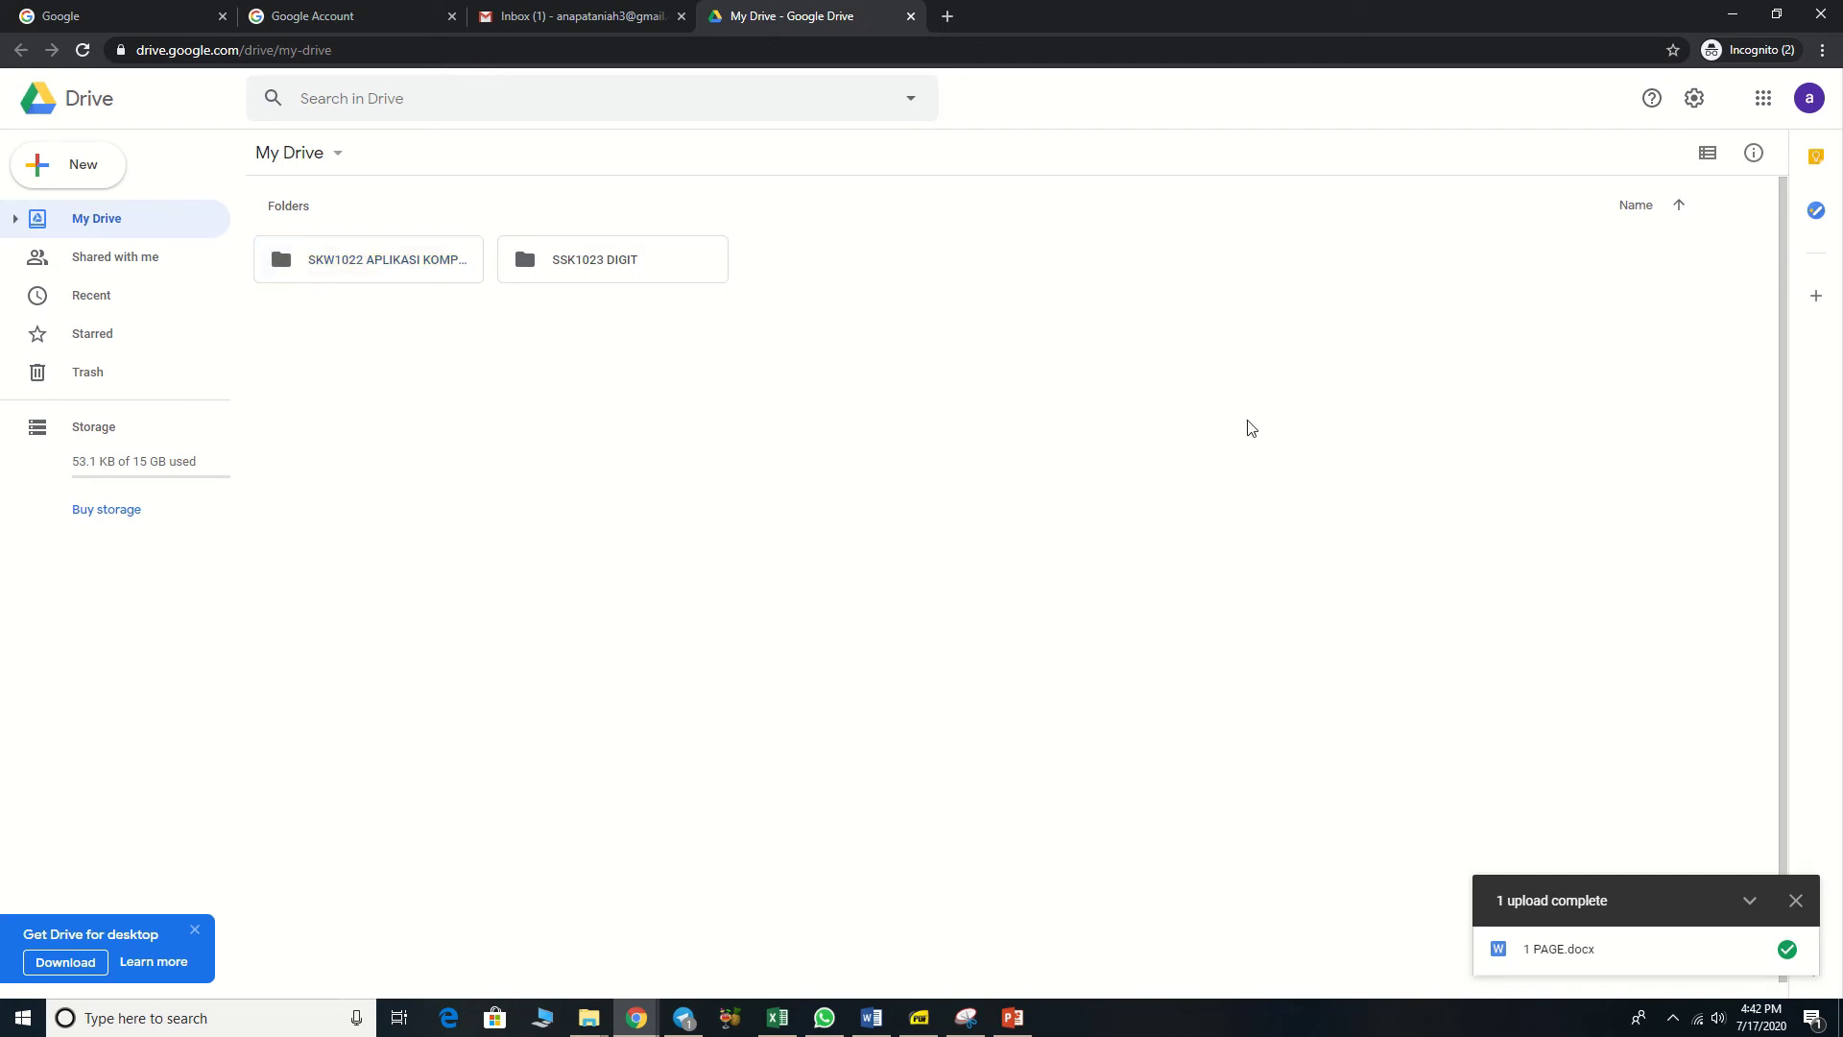
Step: Open SSK1023 DIGIT and create a subfolder named 'TOPIK 1' inside it
double_click(676, 280)
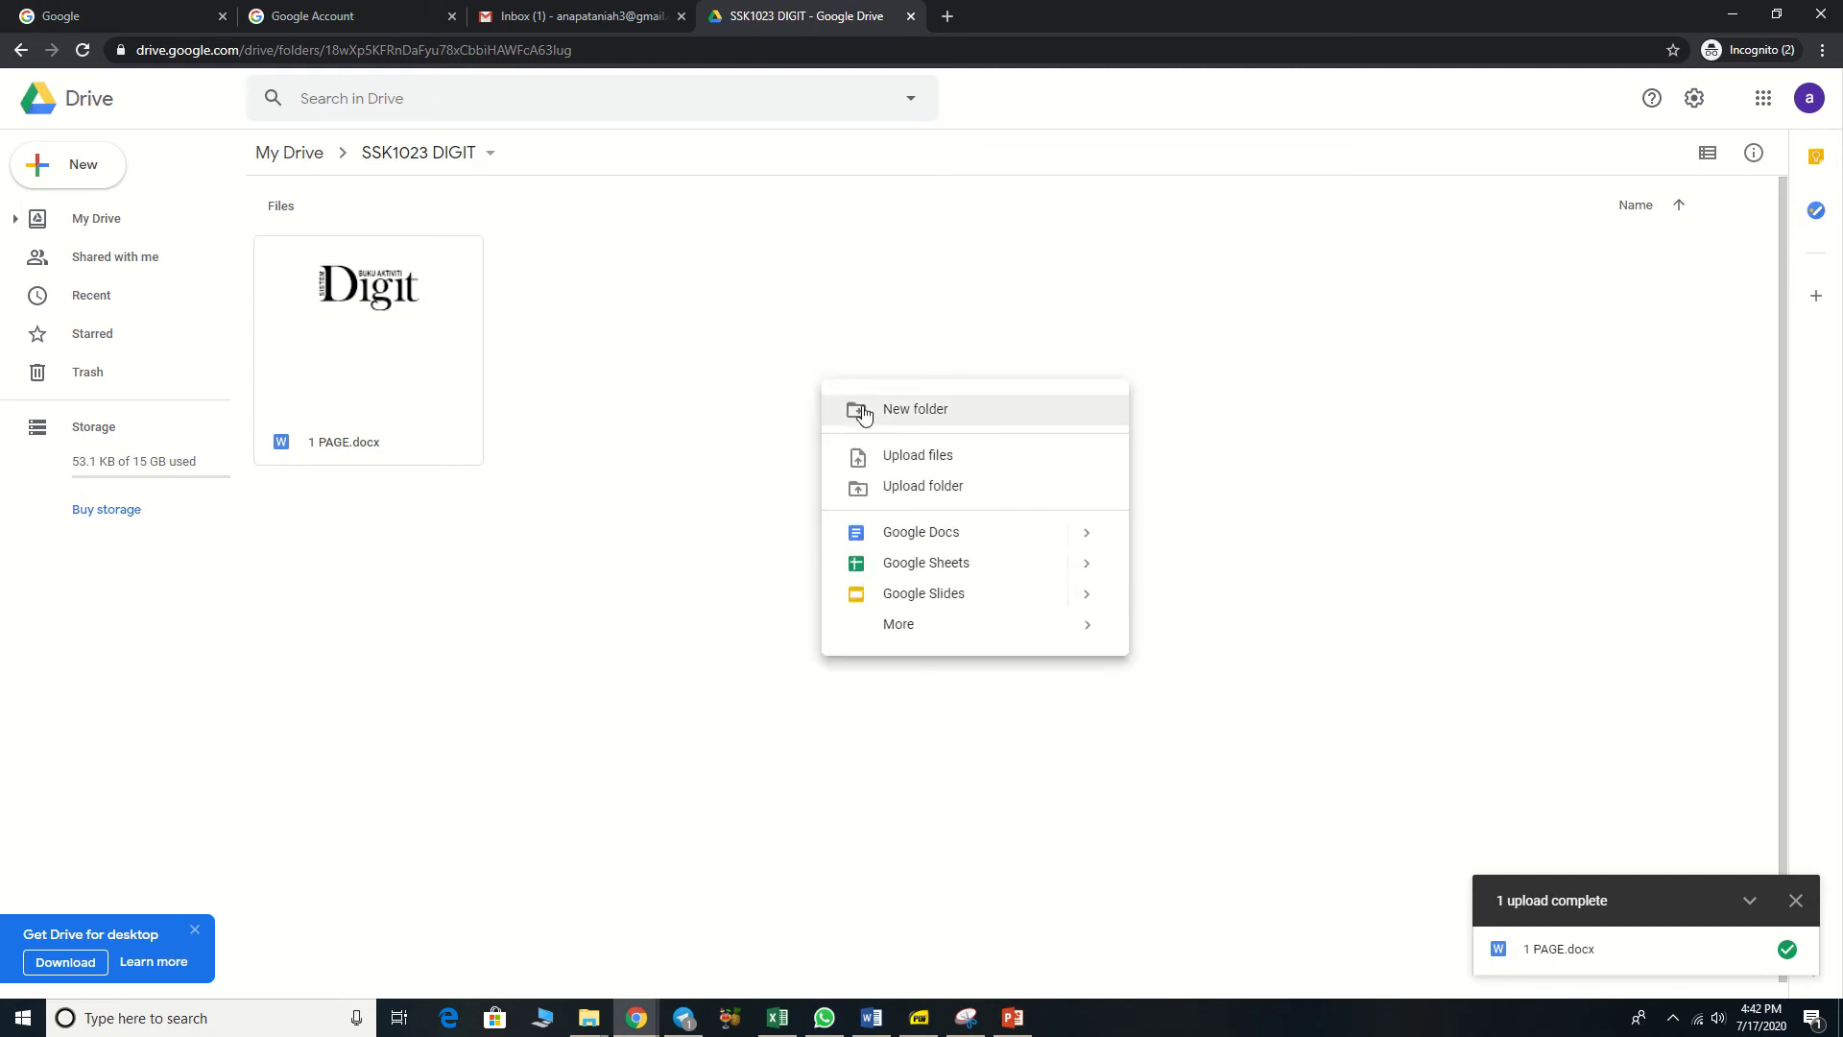
click(863, 411)
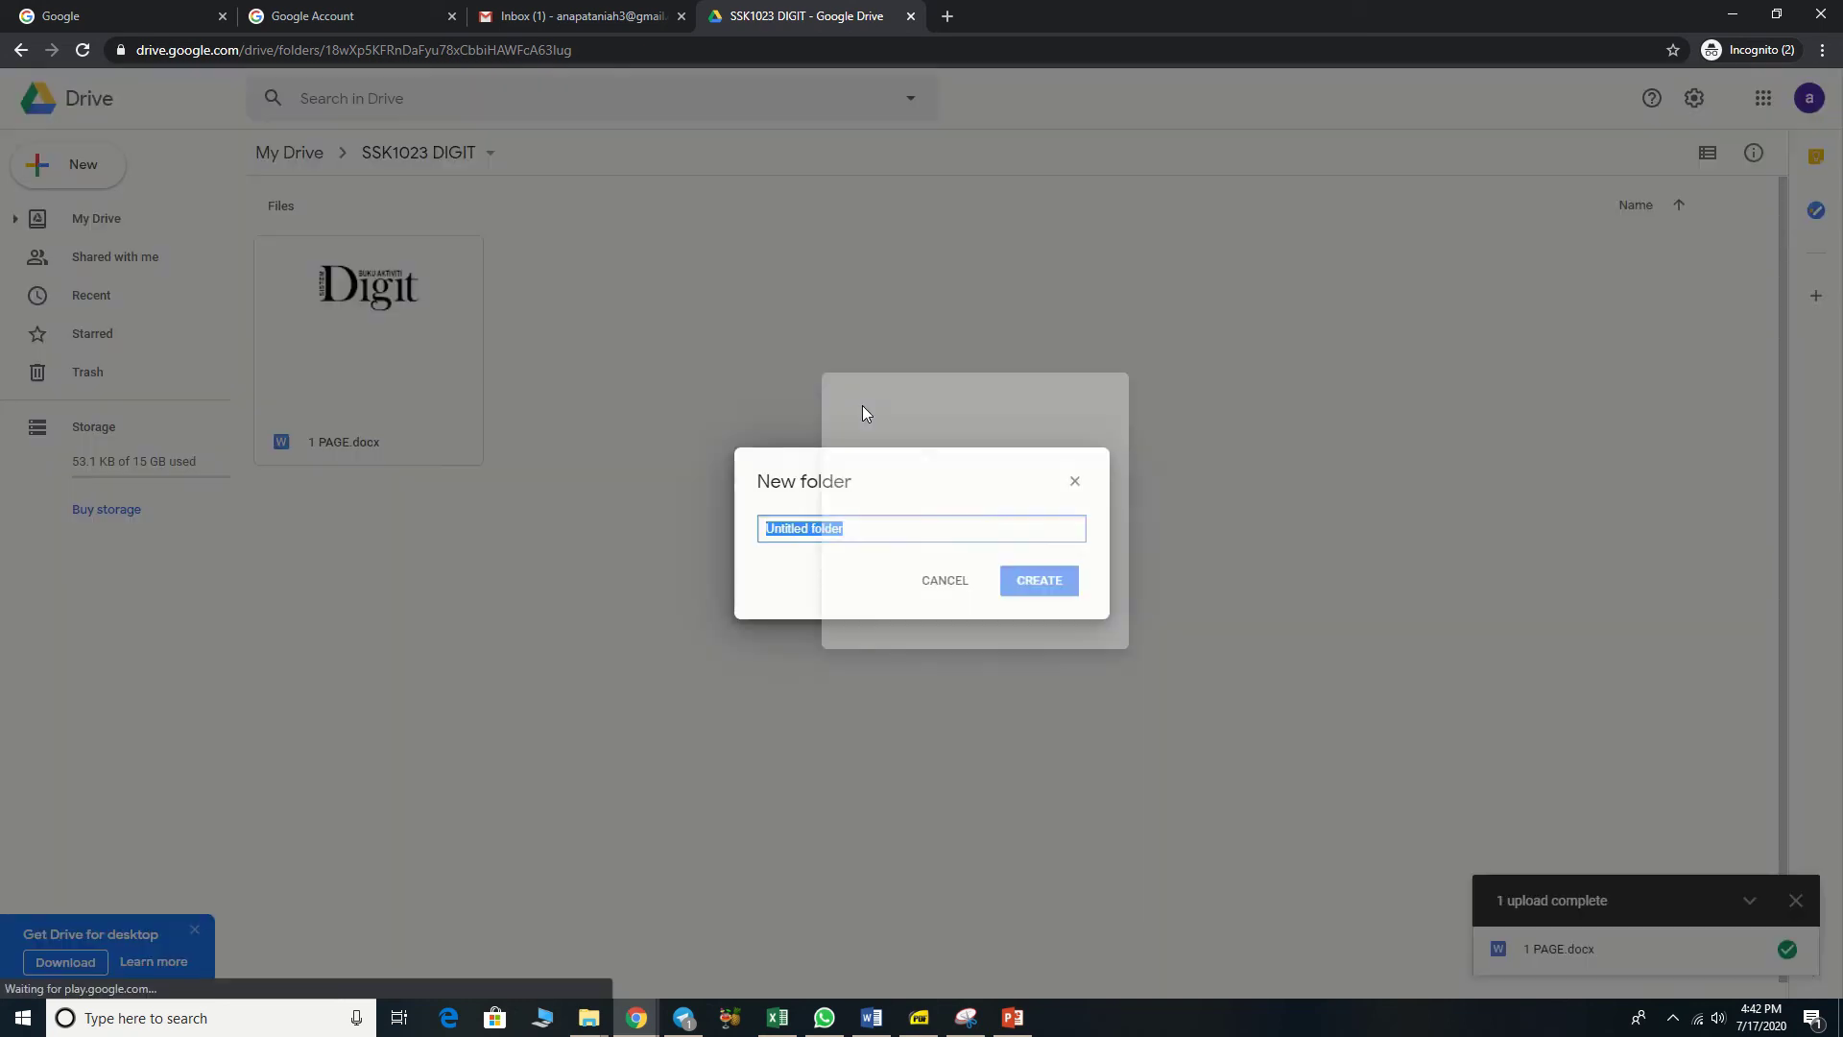
text(TPO)
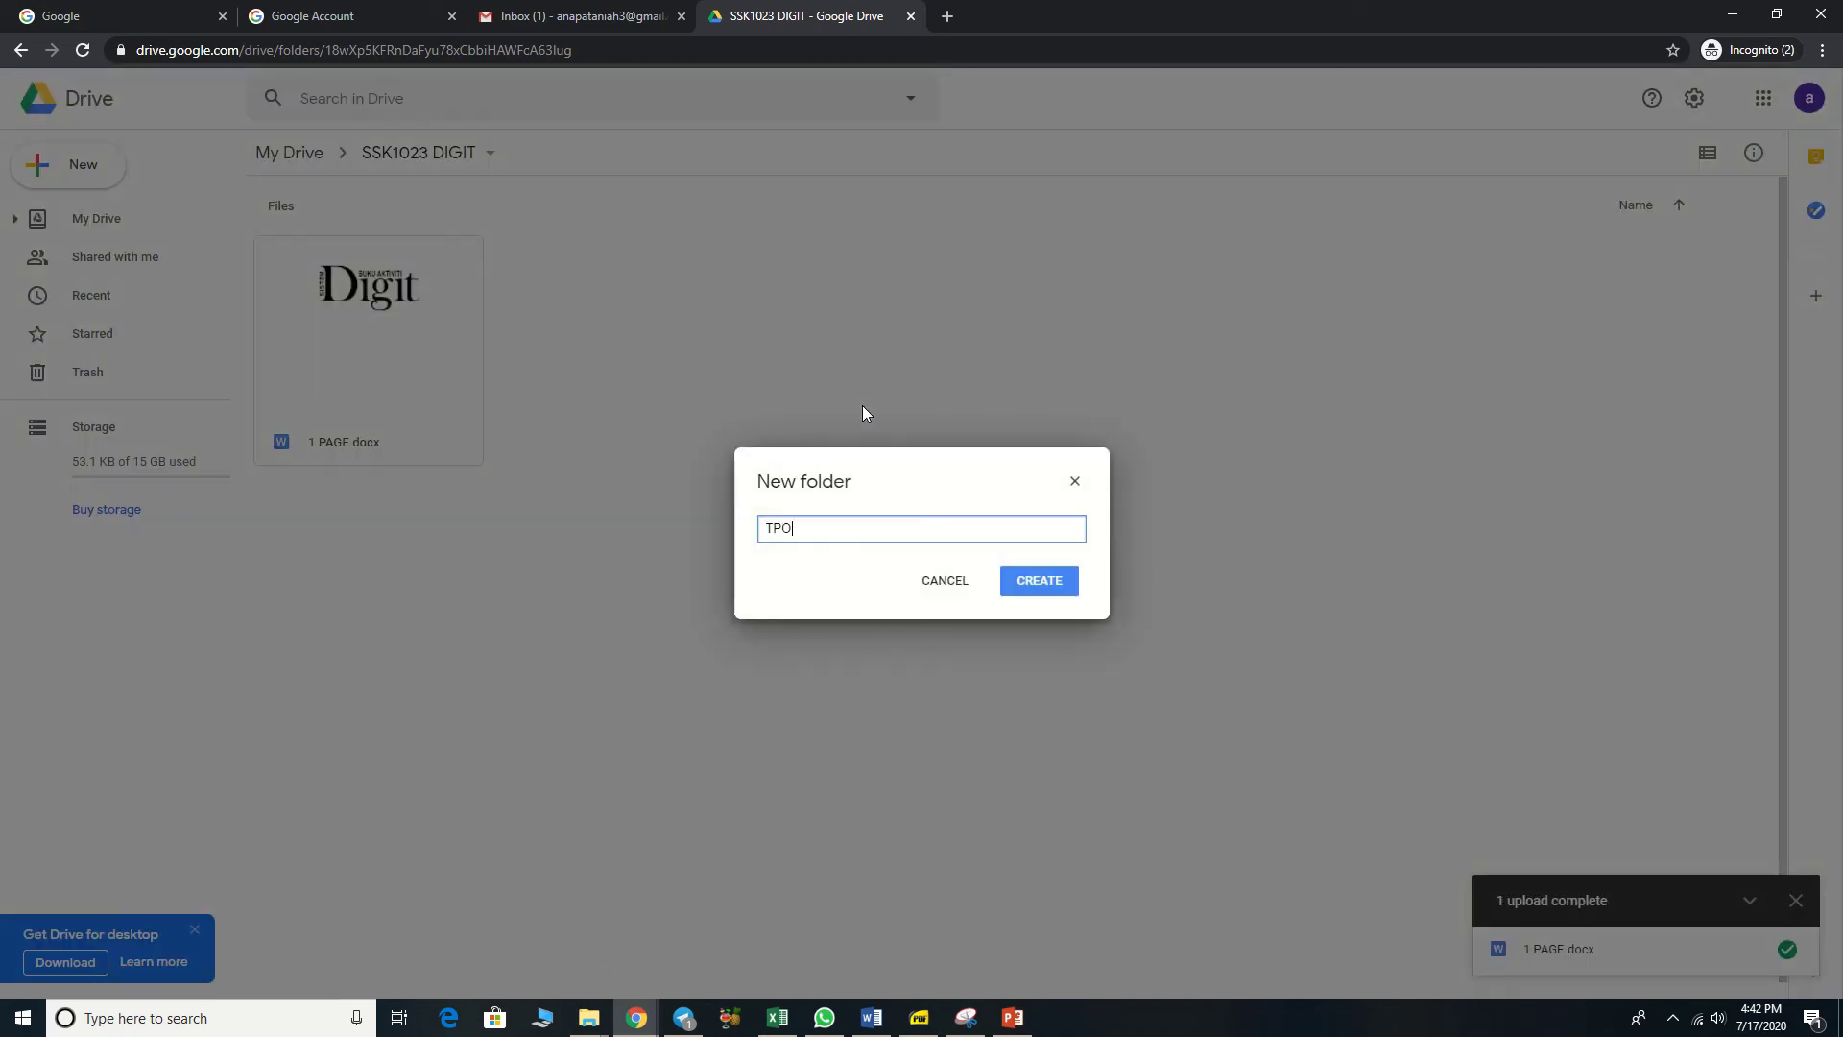
key(BackSpace)
key(BackSpace)
text(OPIK 1)
click(1030, 594)
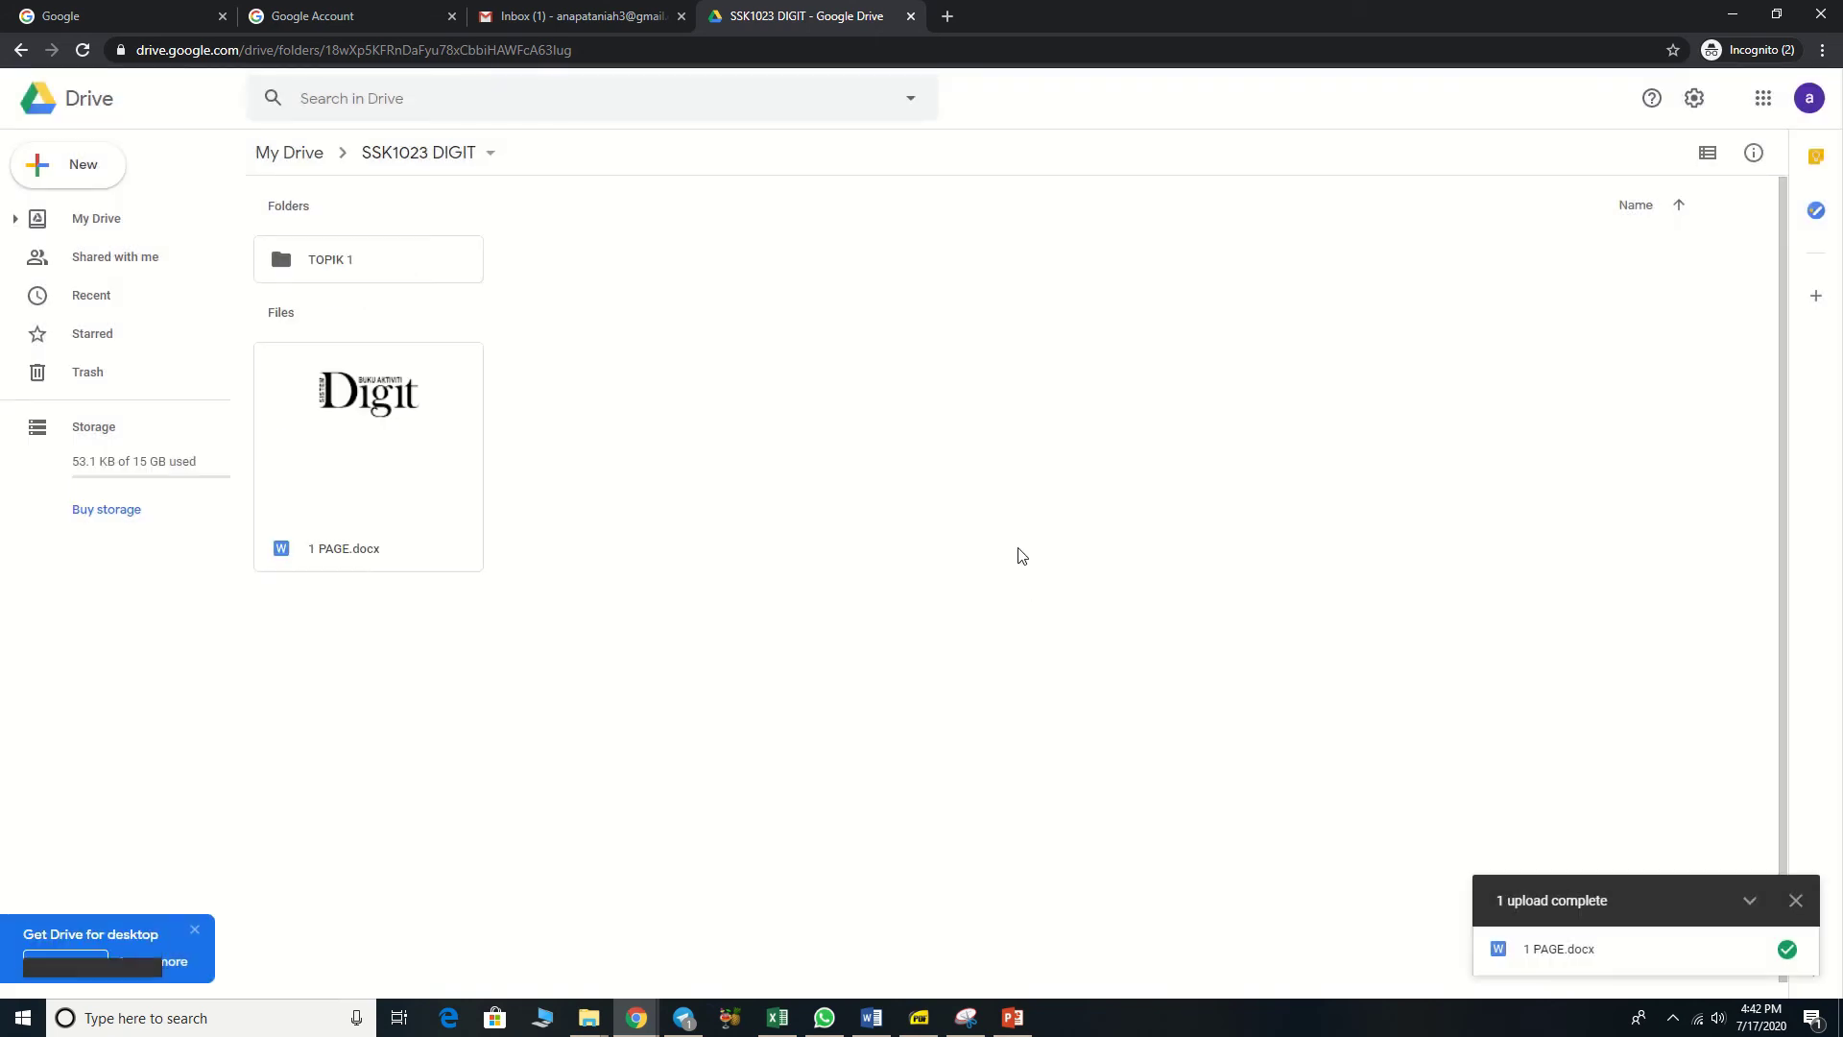
Step: Create a second subfolder named 'TOPIK 2' and select 1 PAGE.docx
right_click(1012, 546)
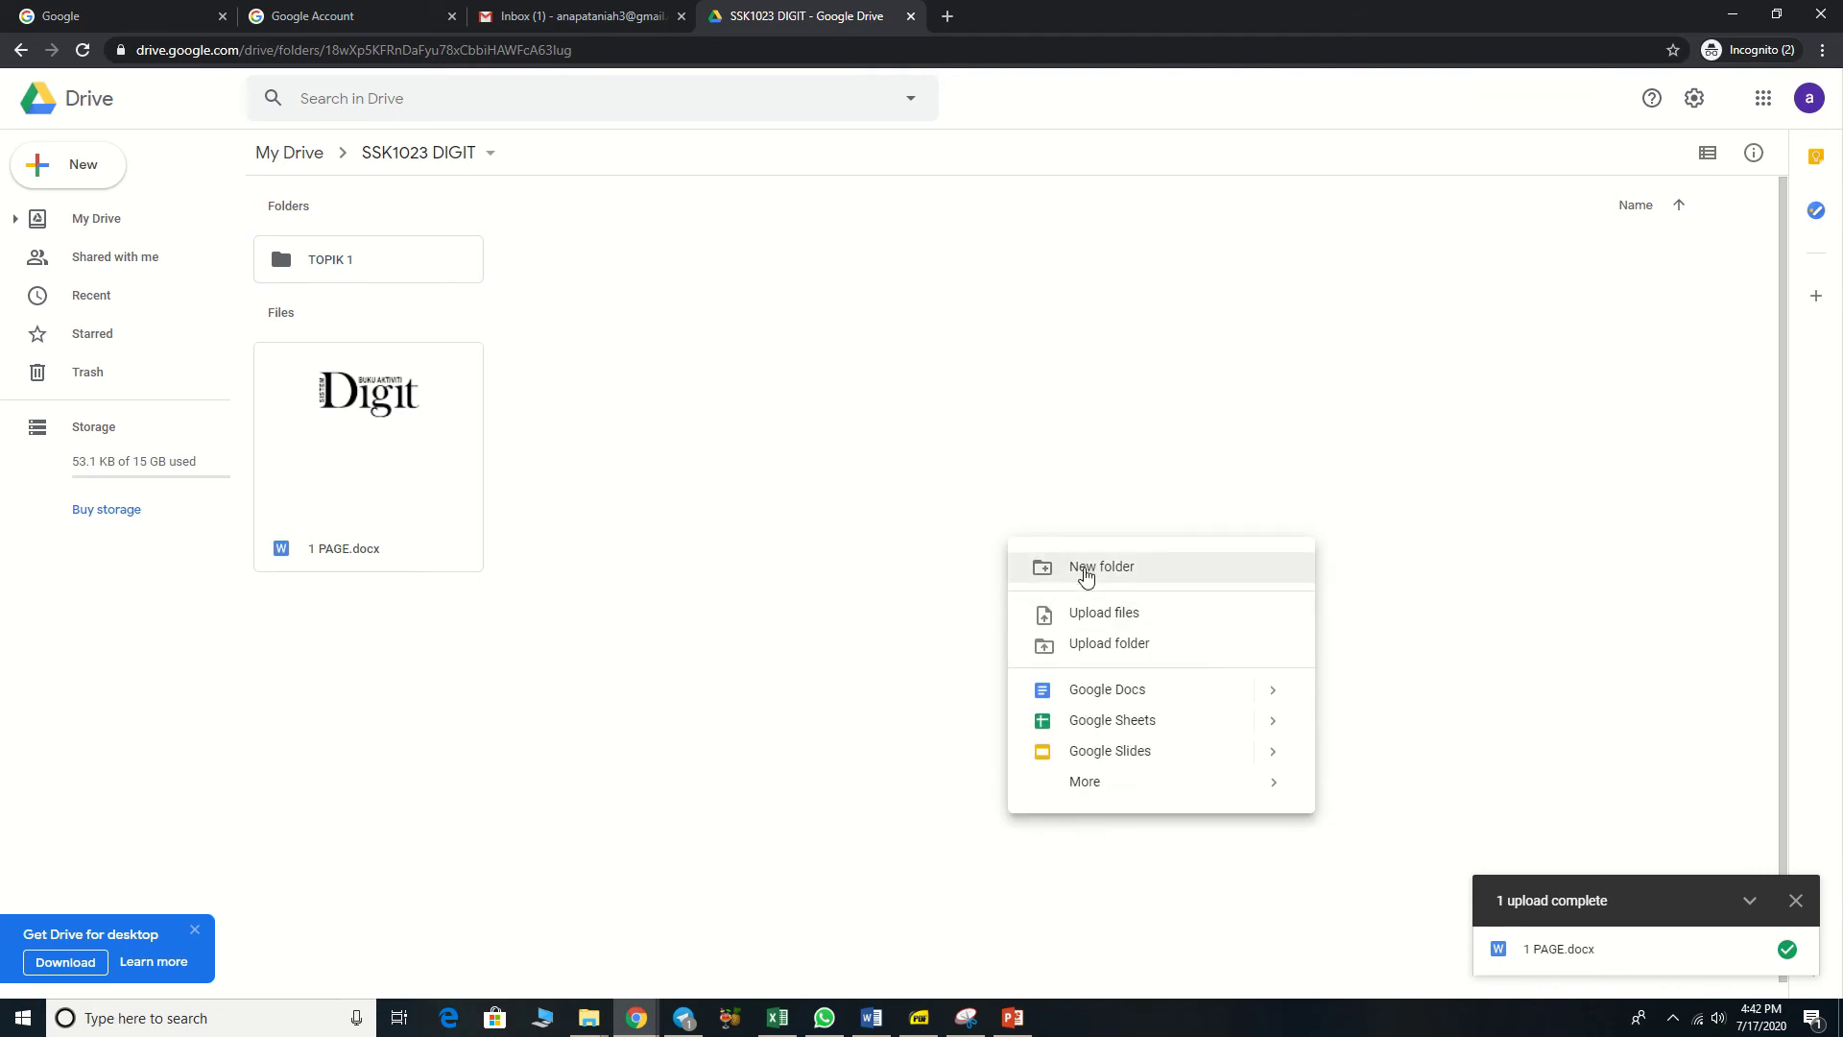
click(1082, 567)
text(TOPIK 2)
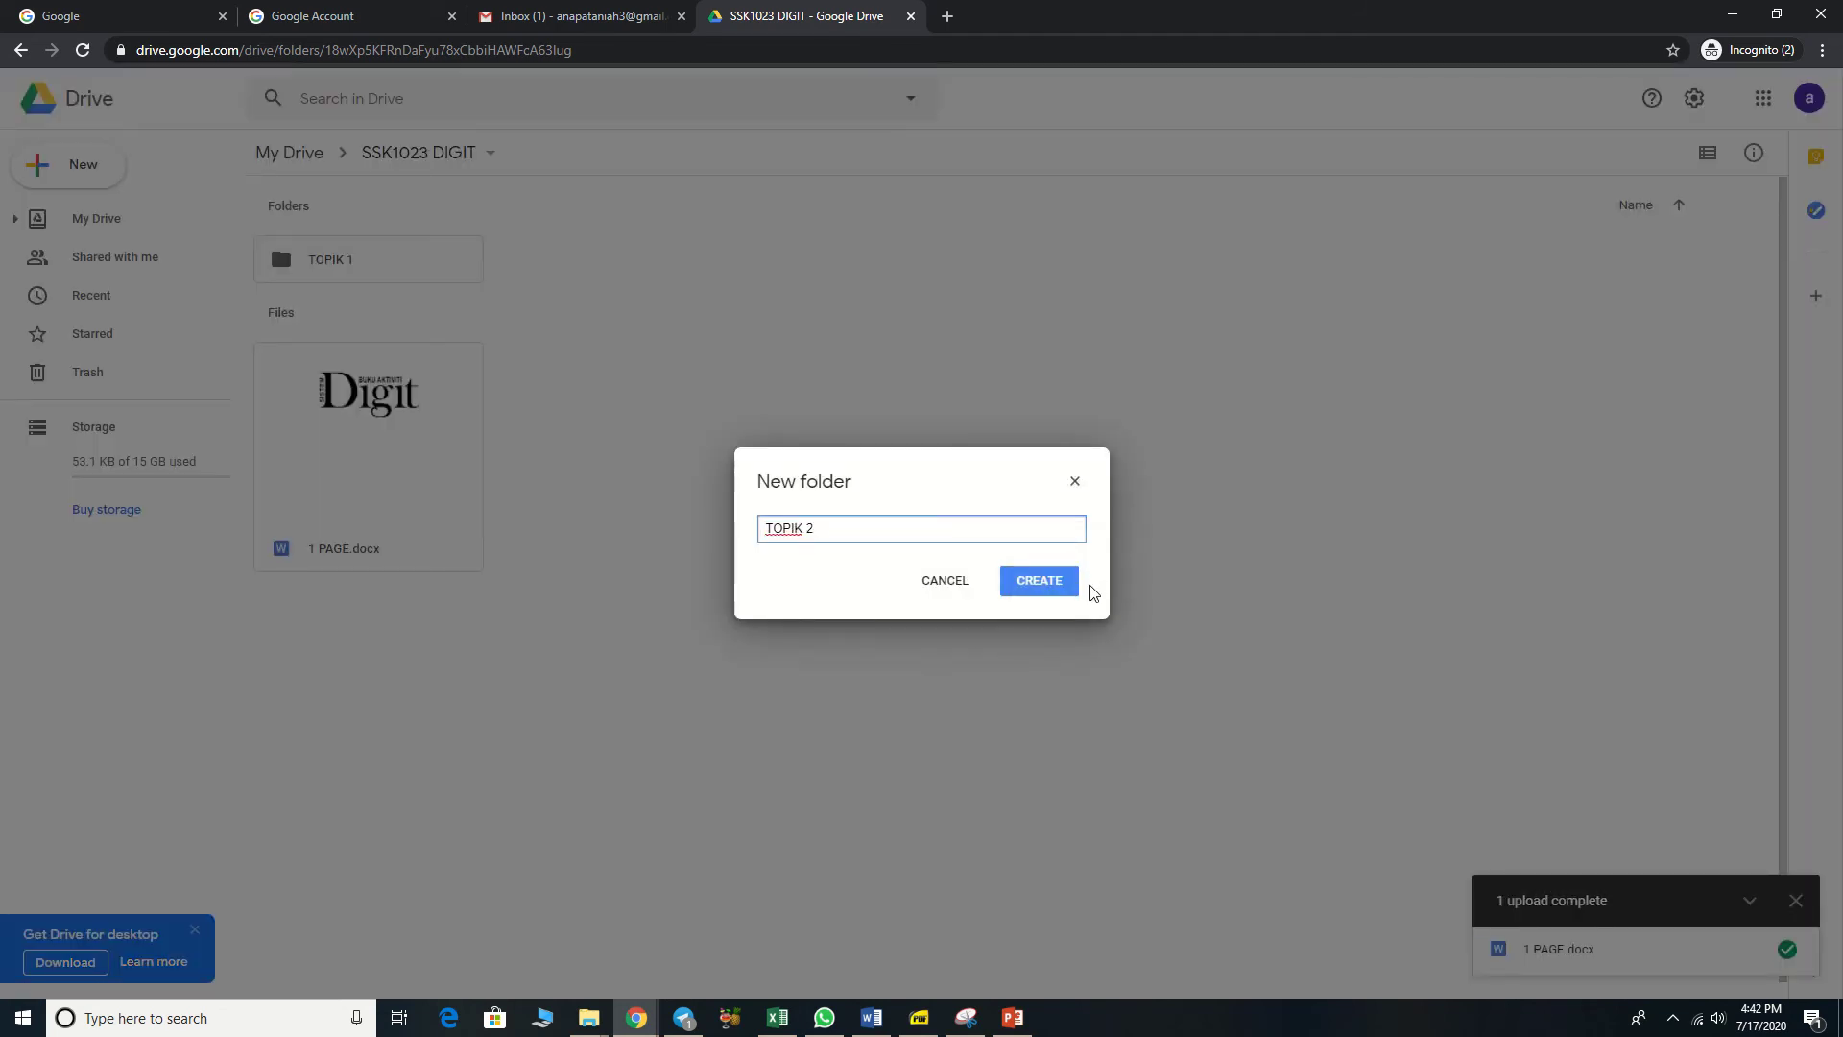
click(1066, 592)
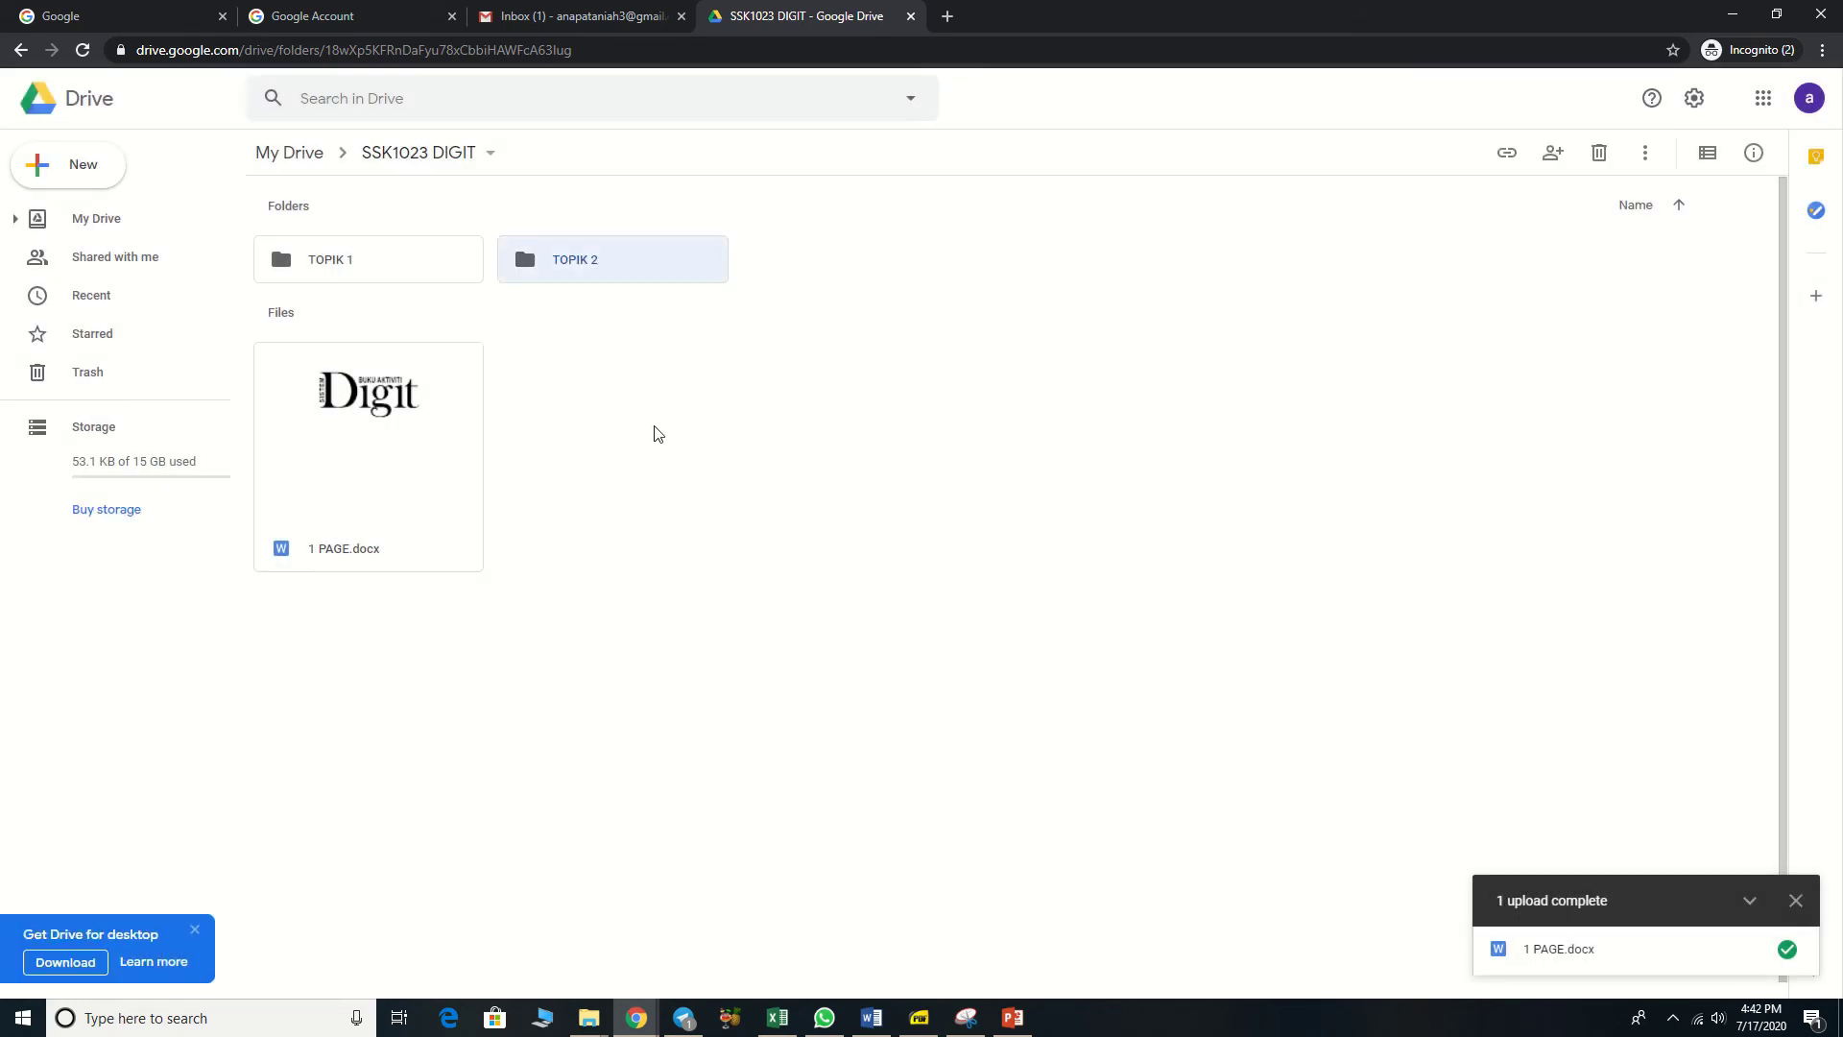
click(669, 478)
click(430, 474)
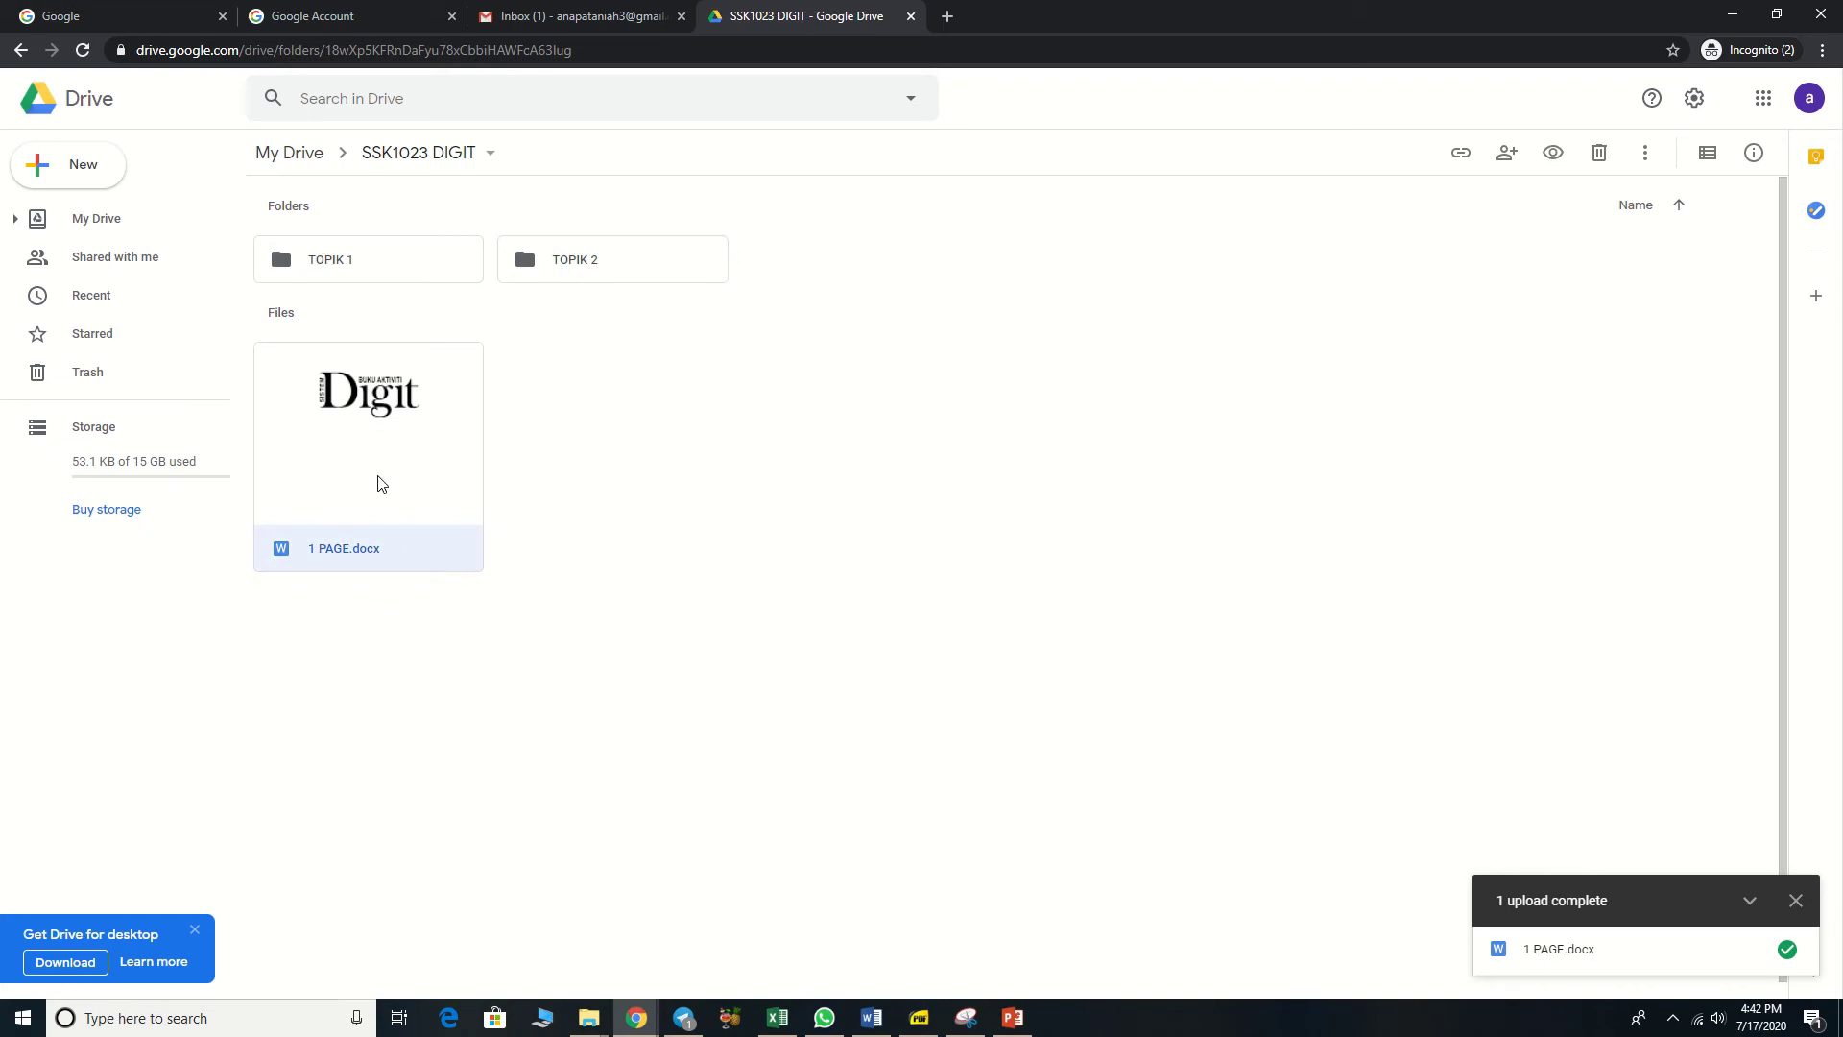
Step: Drag 1 PAGE.docx onto TOPIK 1 and open that folder
drag(383, 506, 281, 250)
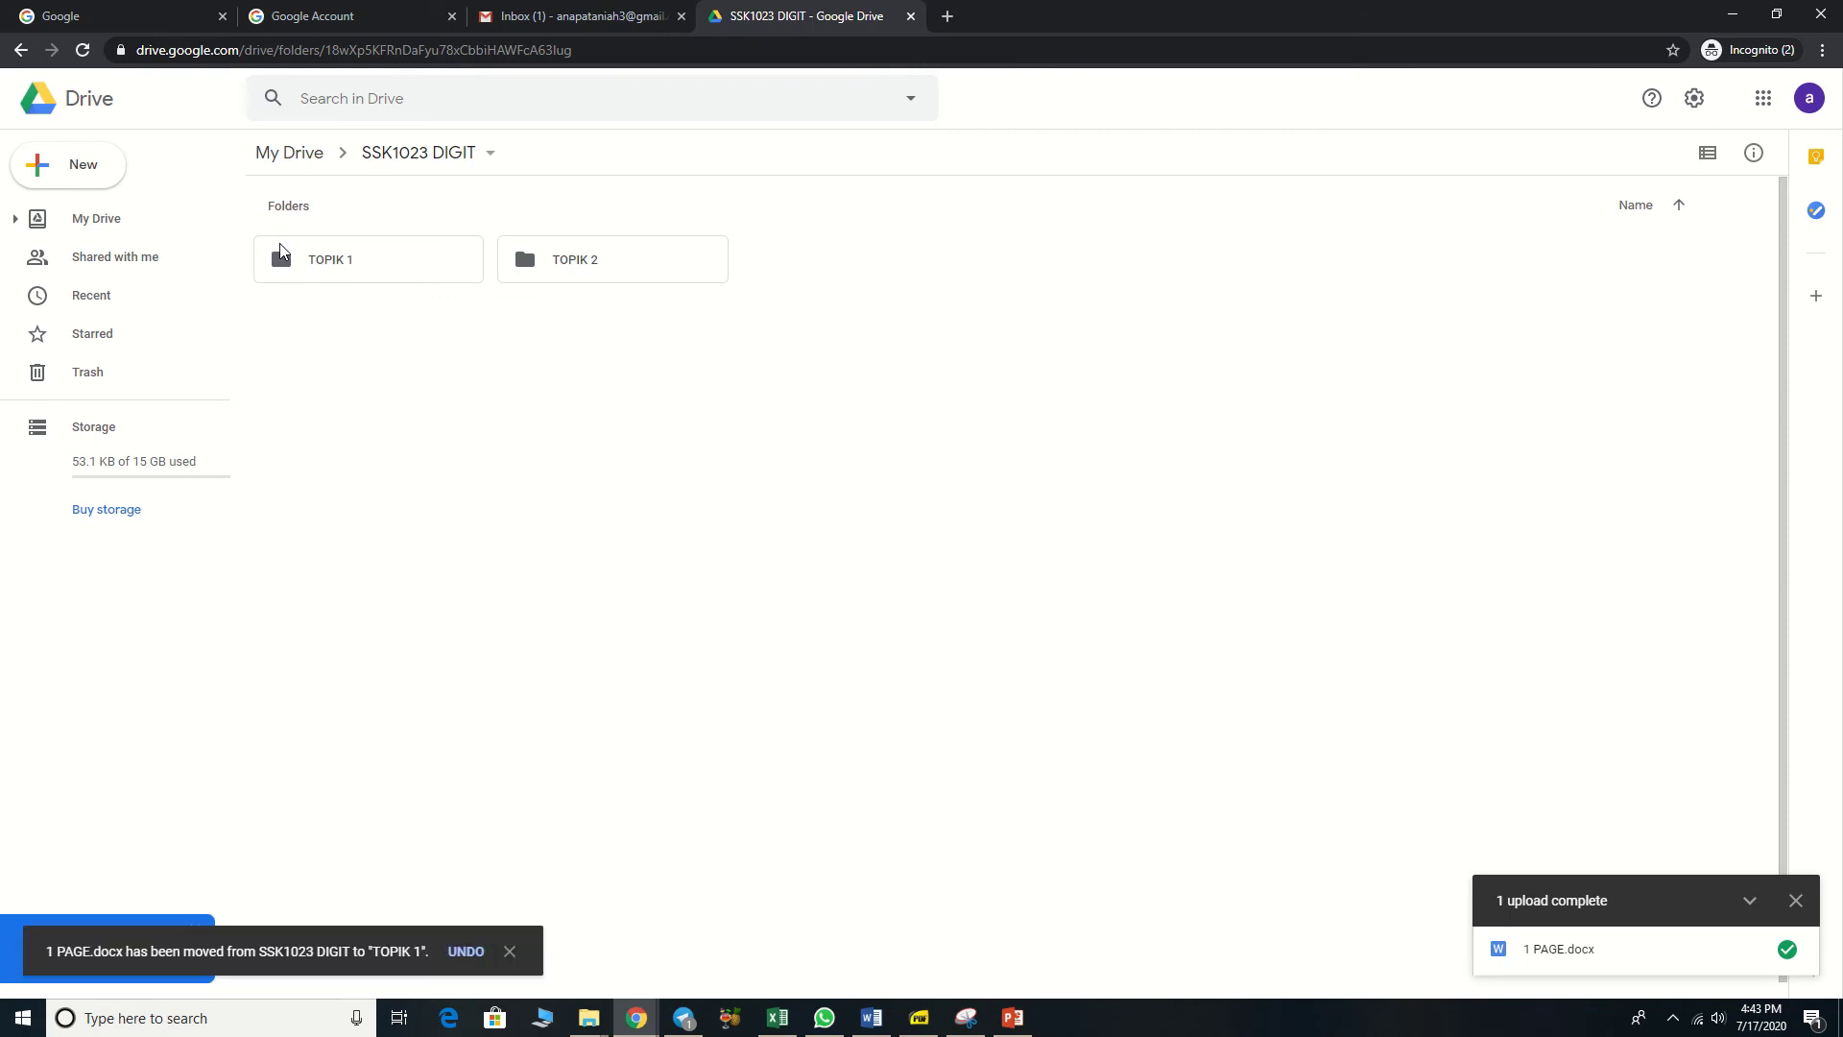
double_click(341, 276)
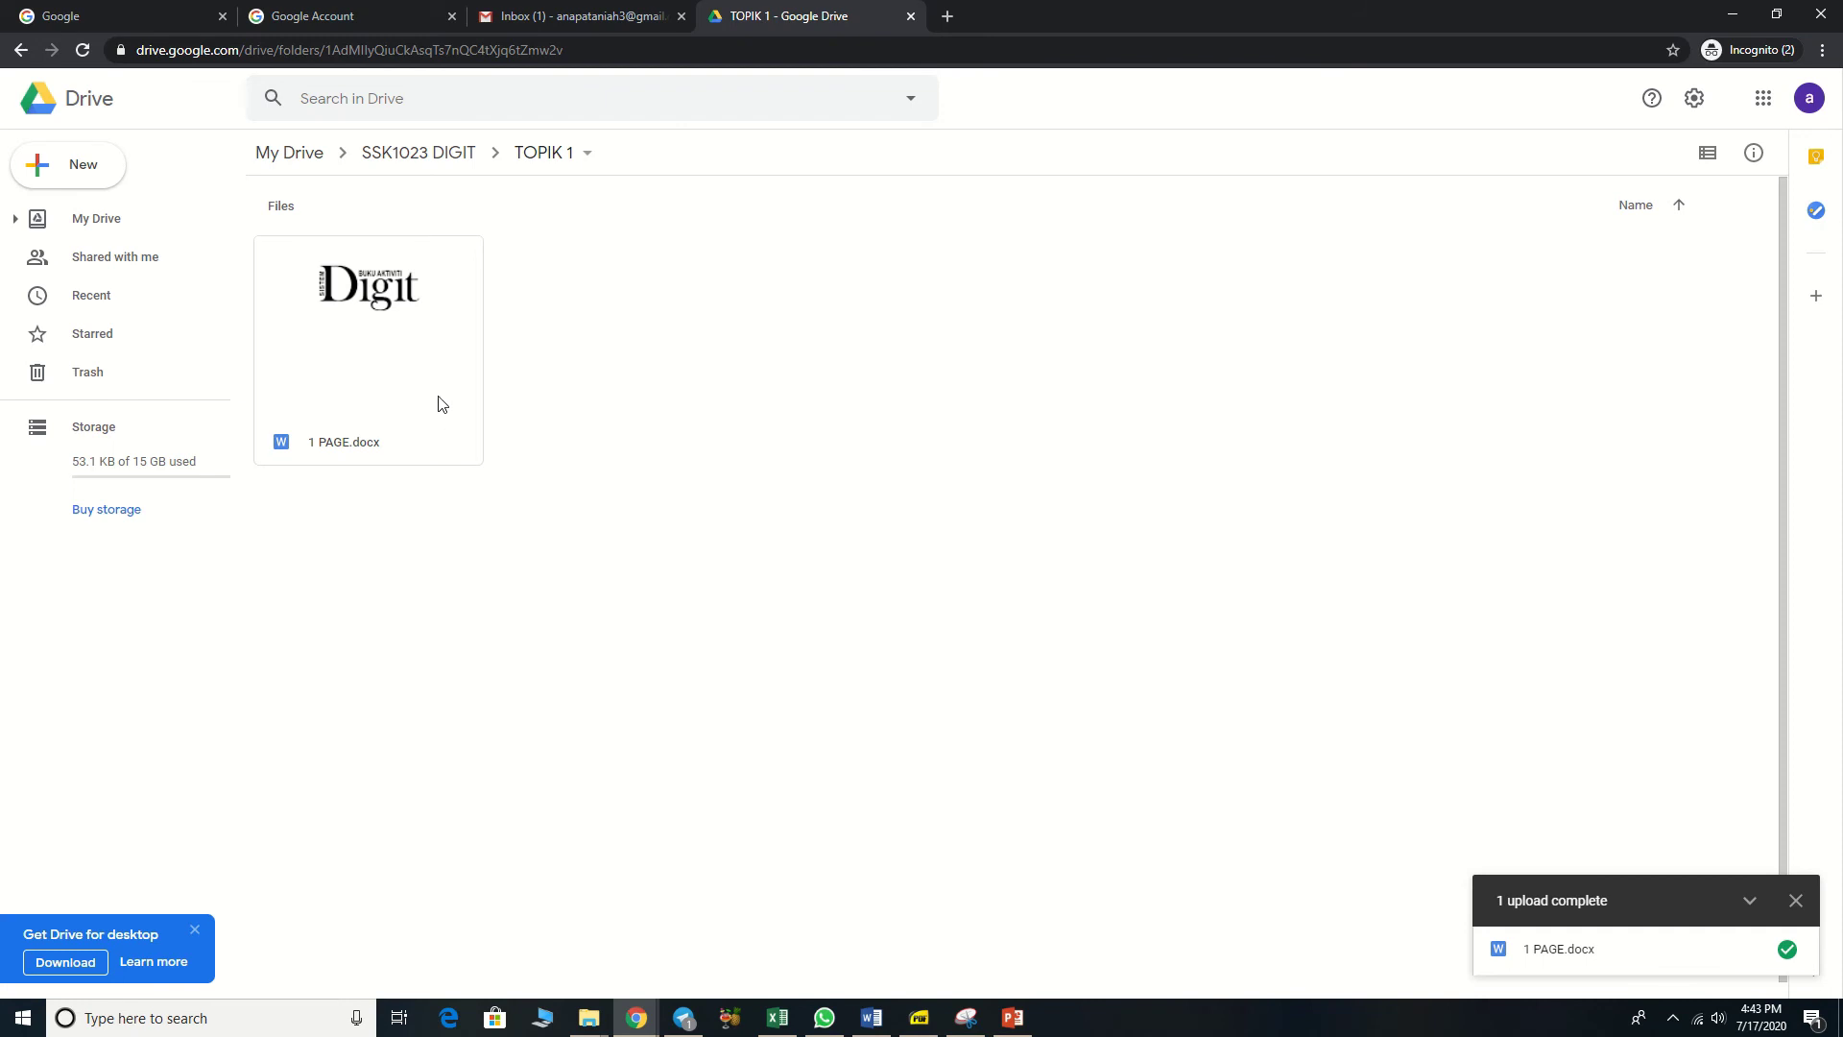
Step: Set 1 PAGE.docx link access to anyone with the link
right_click(430, 388)
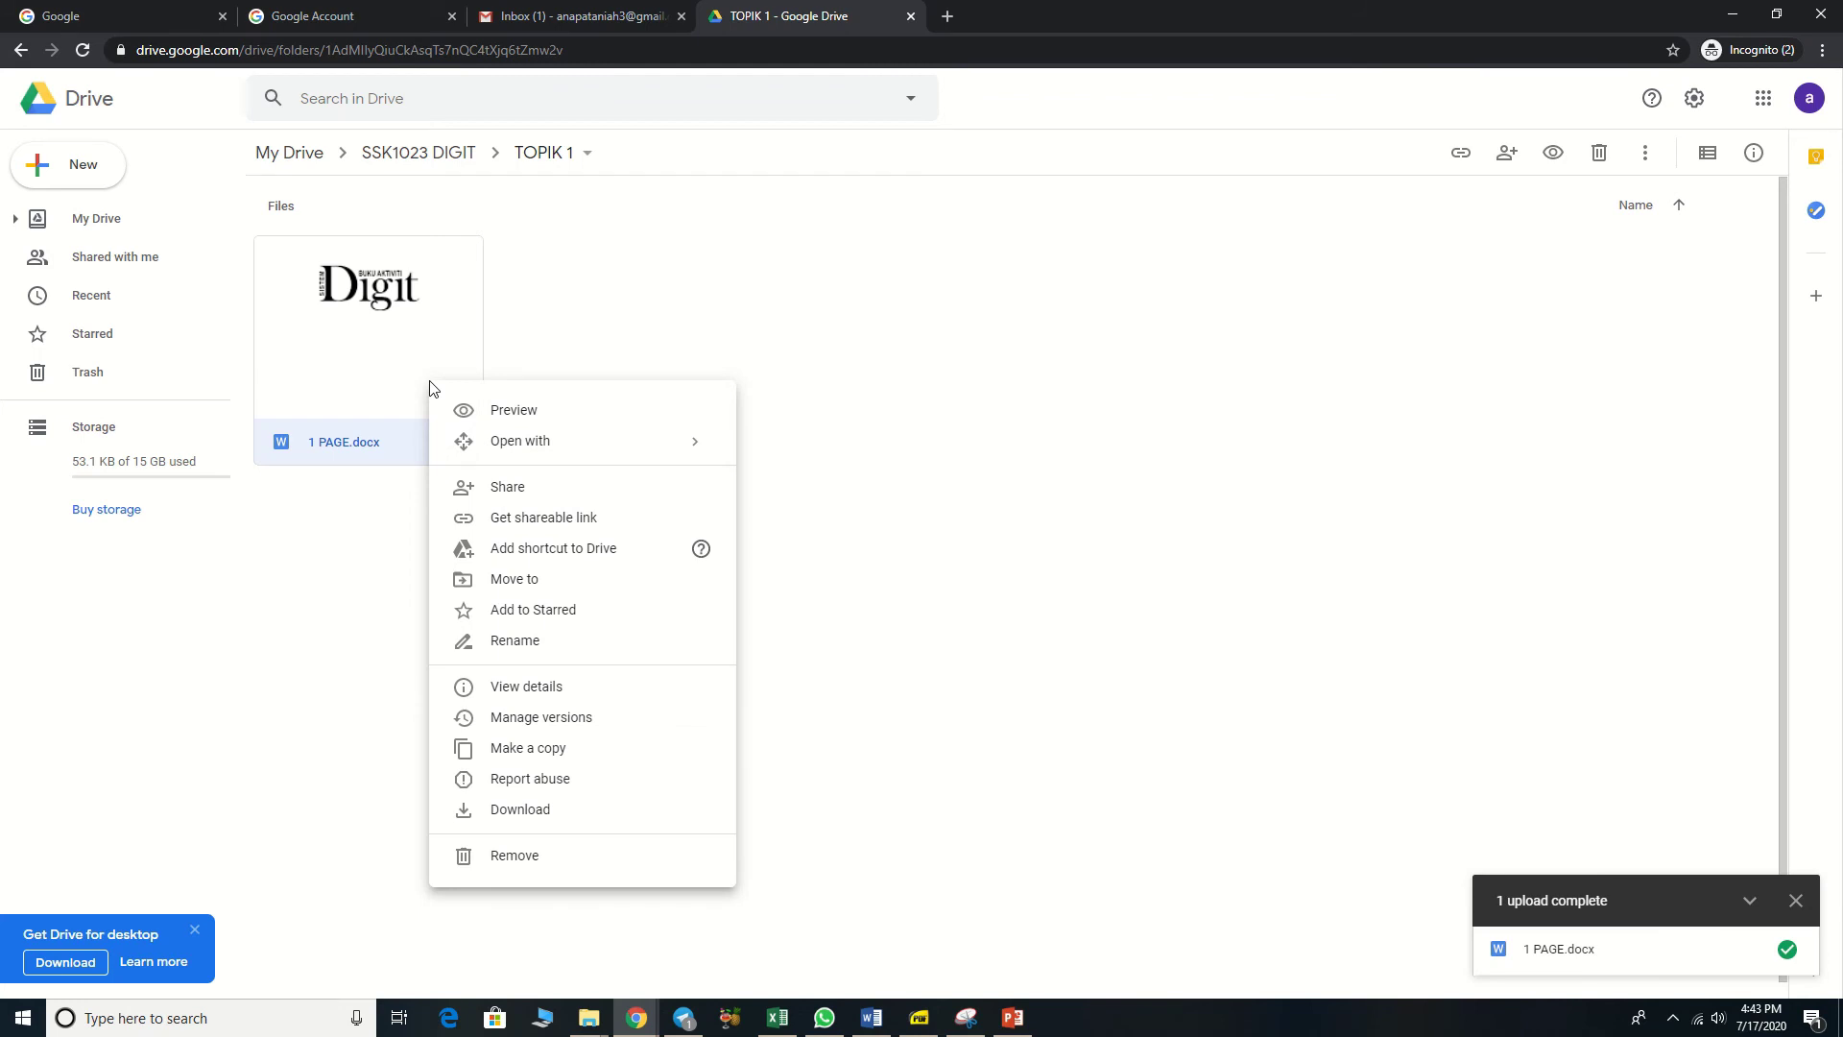
click(516, 523)
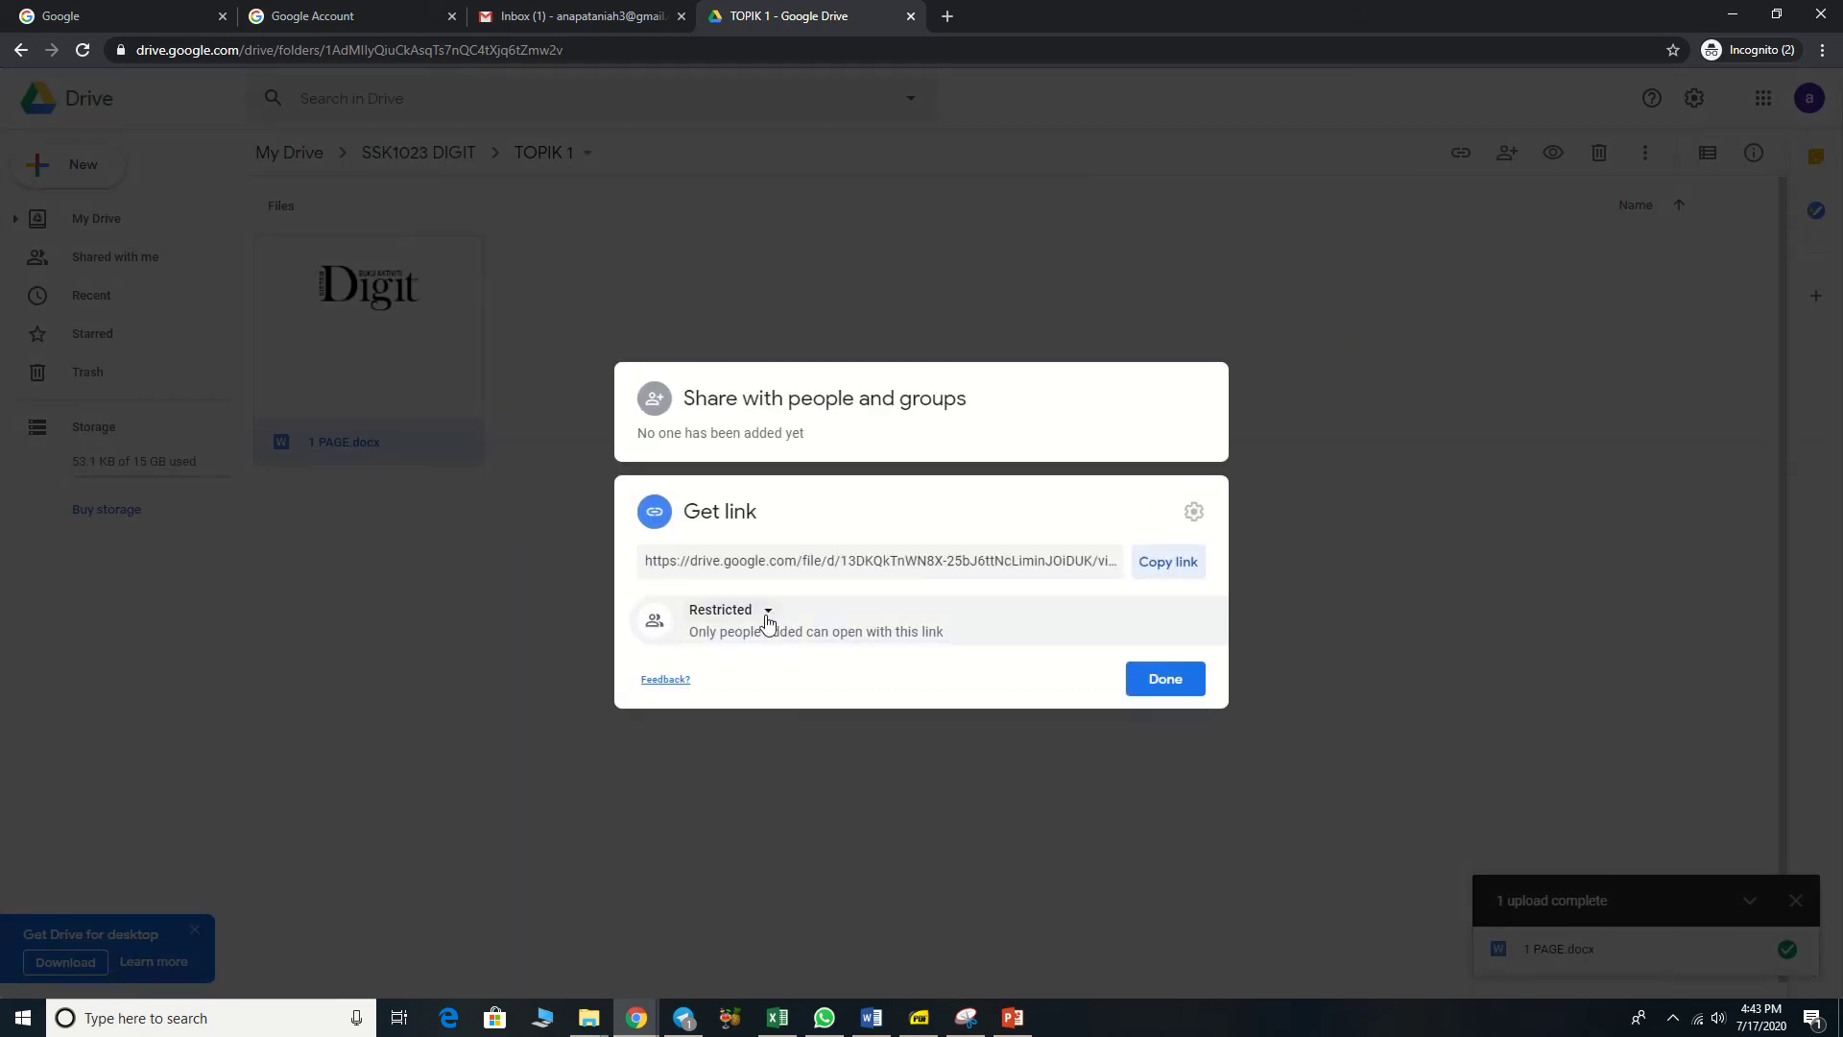
click(766, 619)
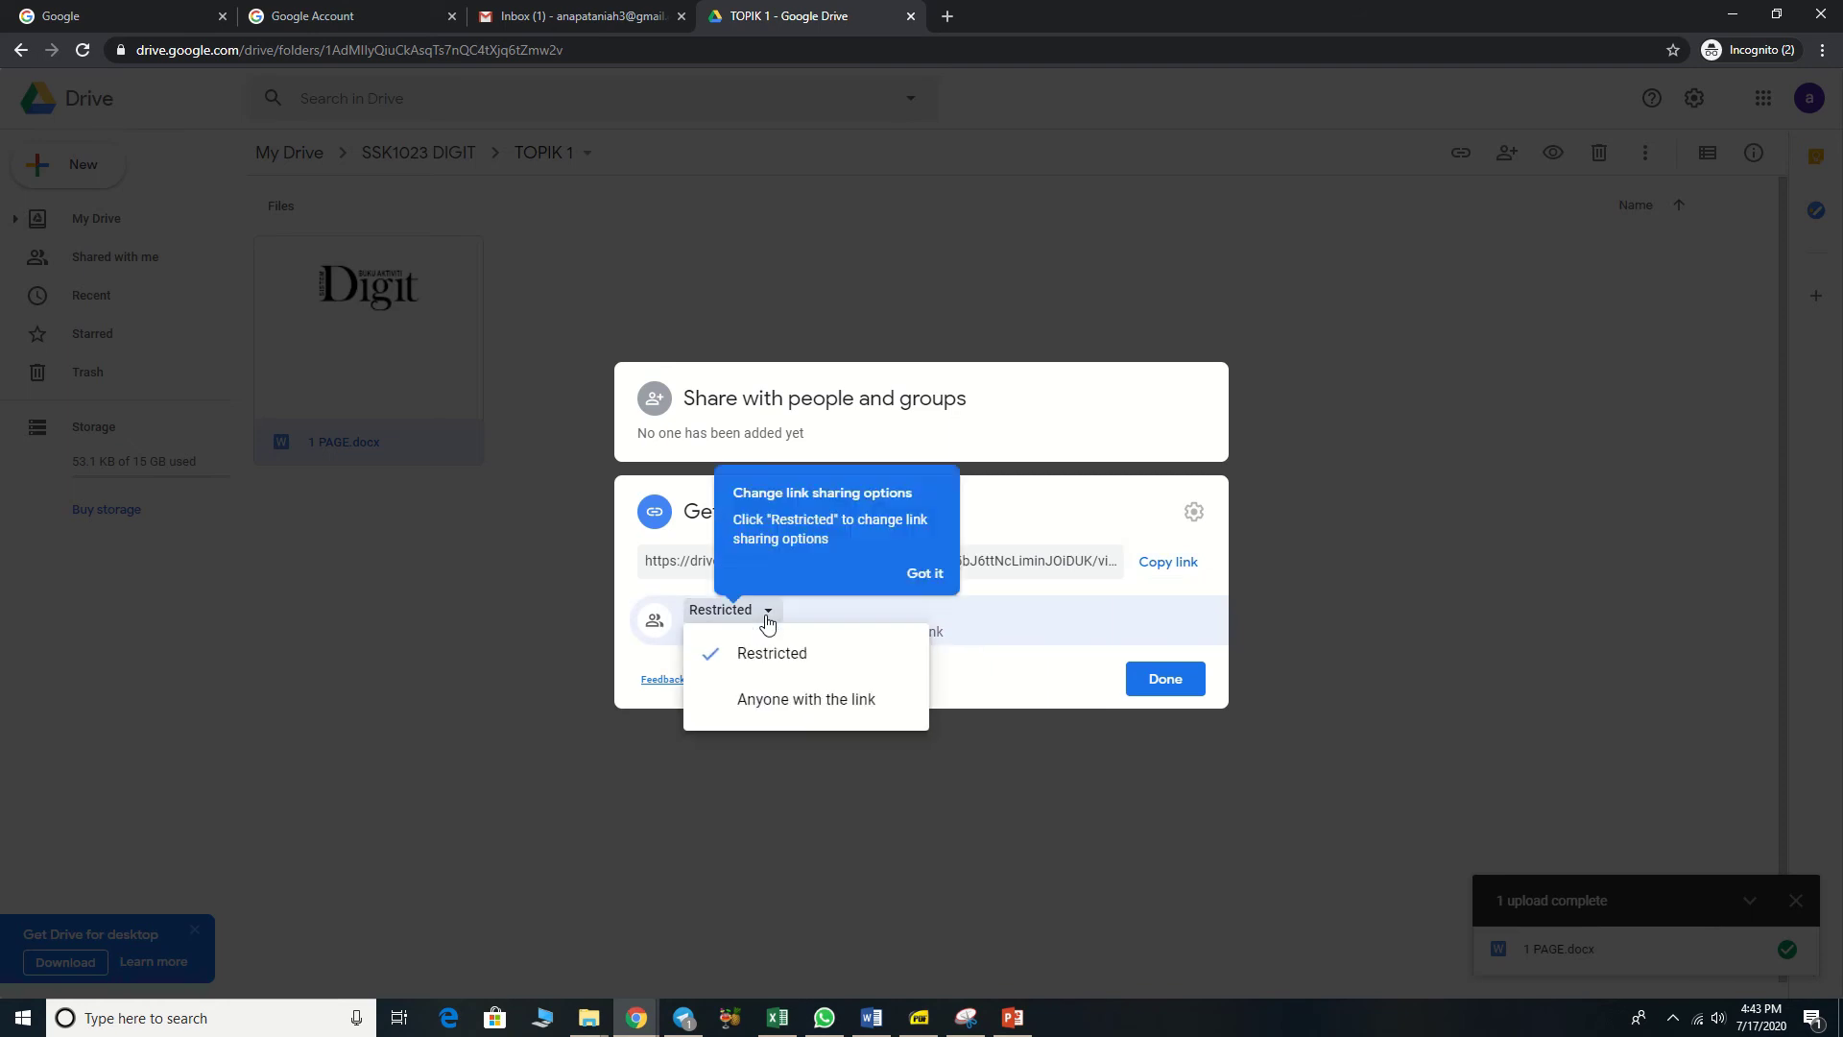
click(776, 701)
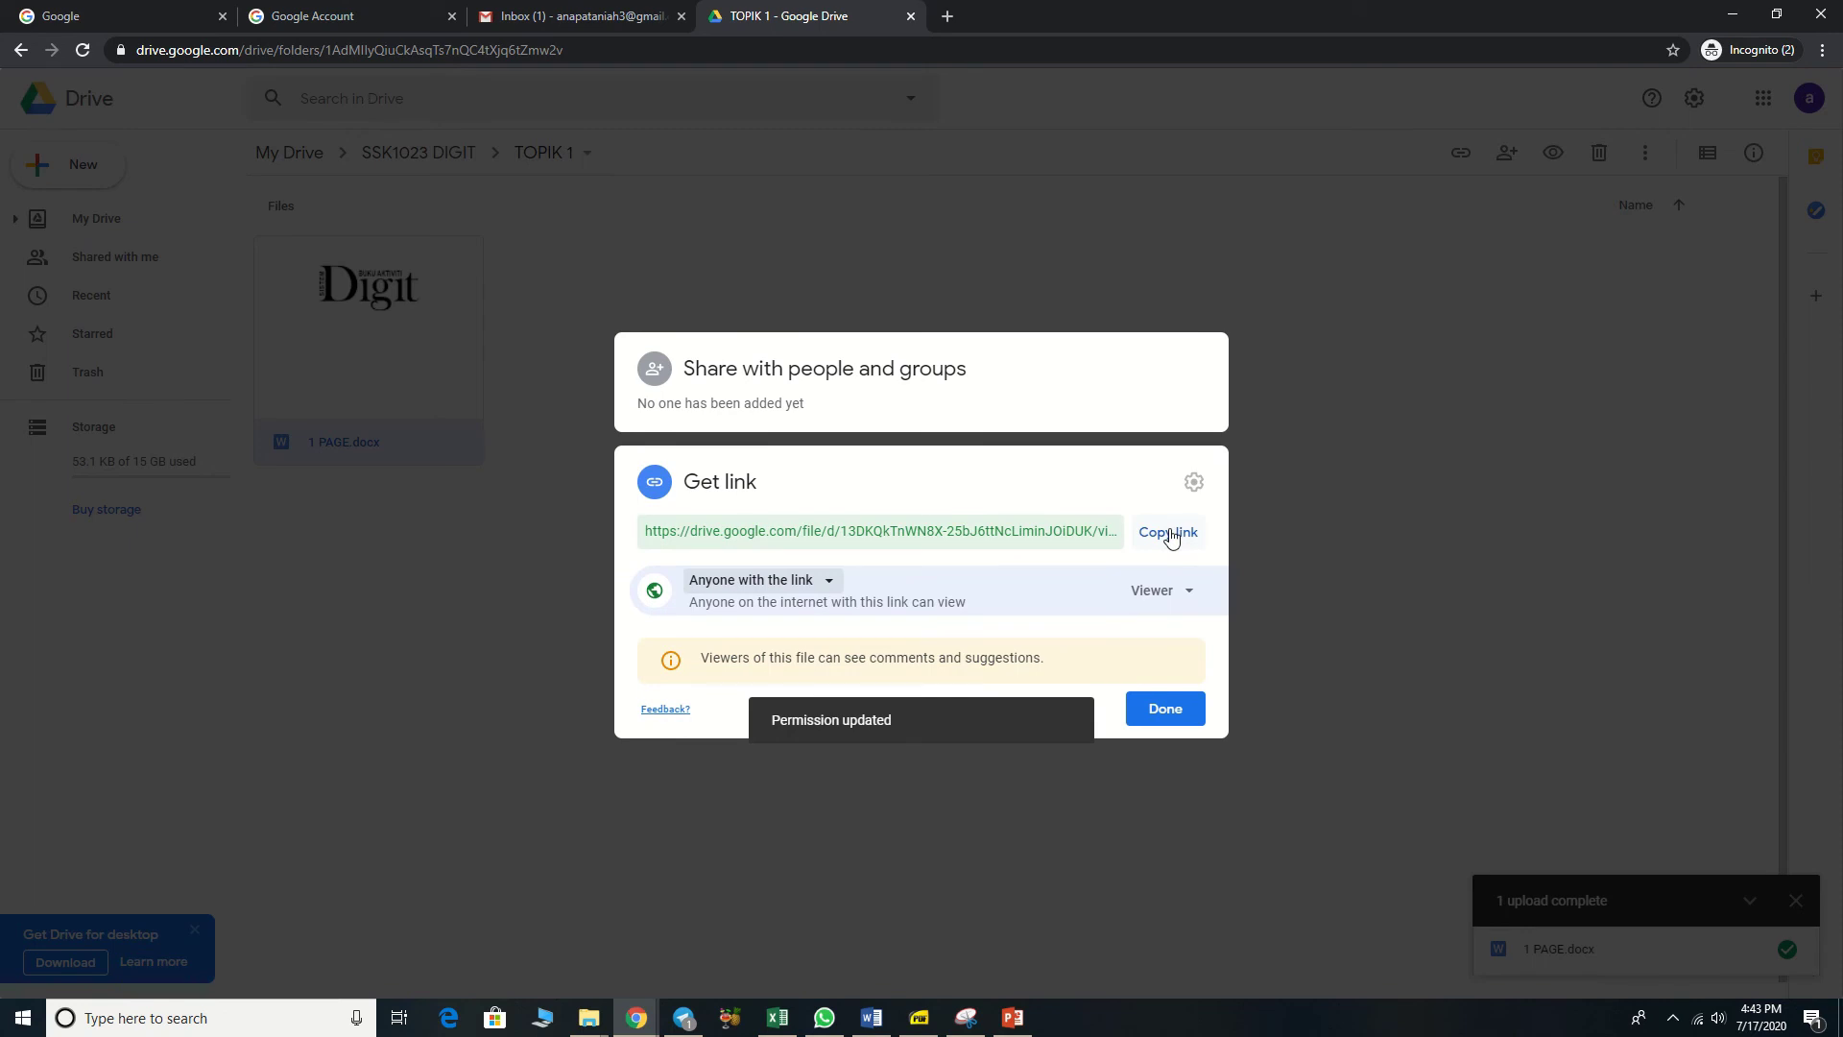
Step: Copy the file's sharing link and close the sharing settings
click(1167, 532)
click(1026, 533)
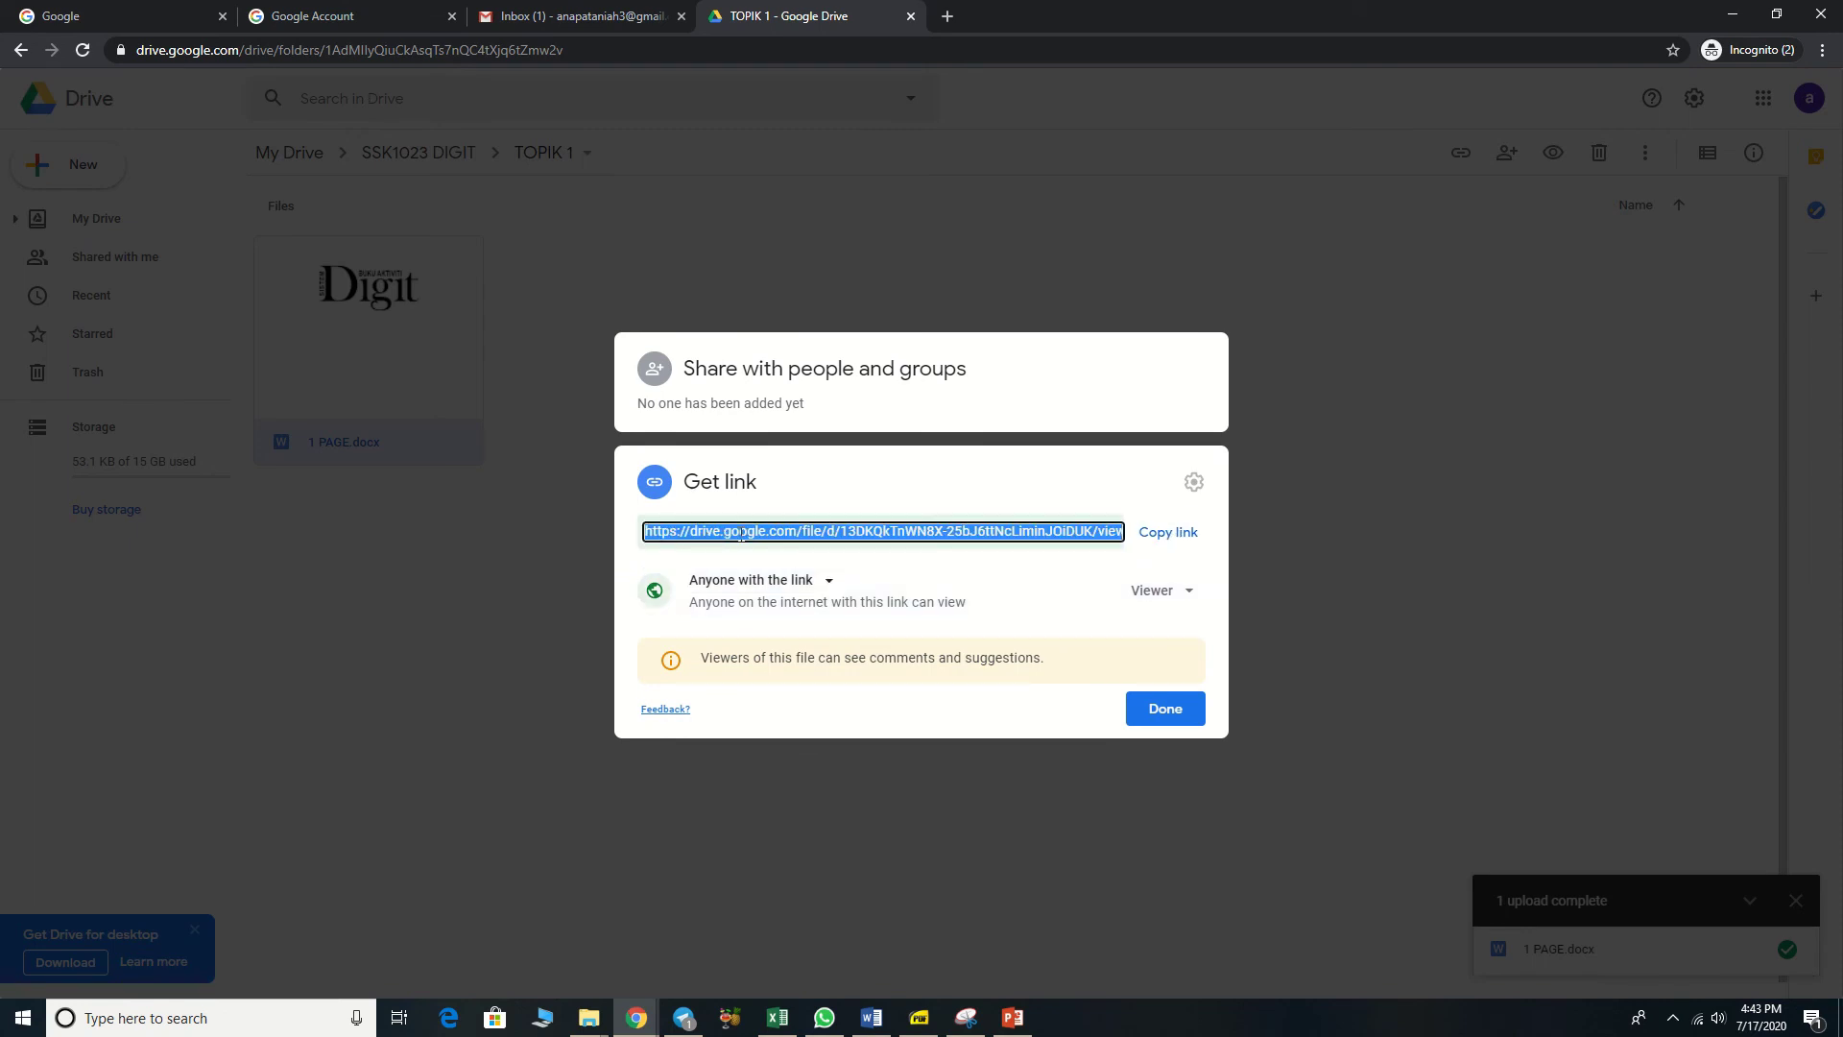
click(1152, 534)
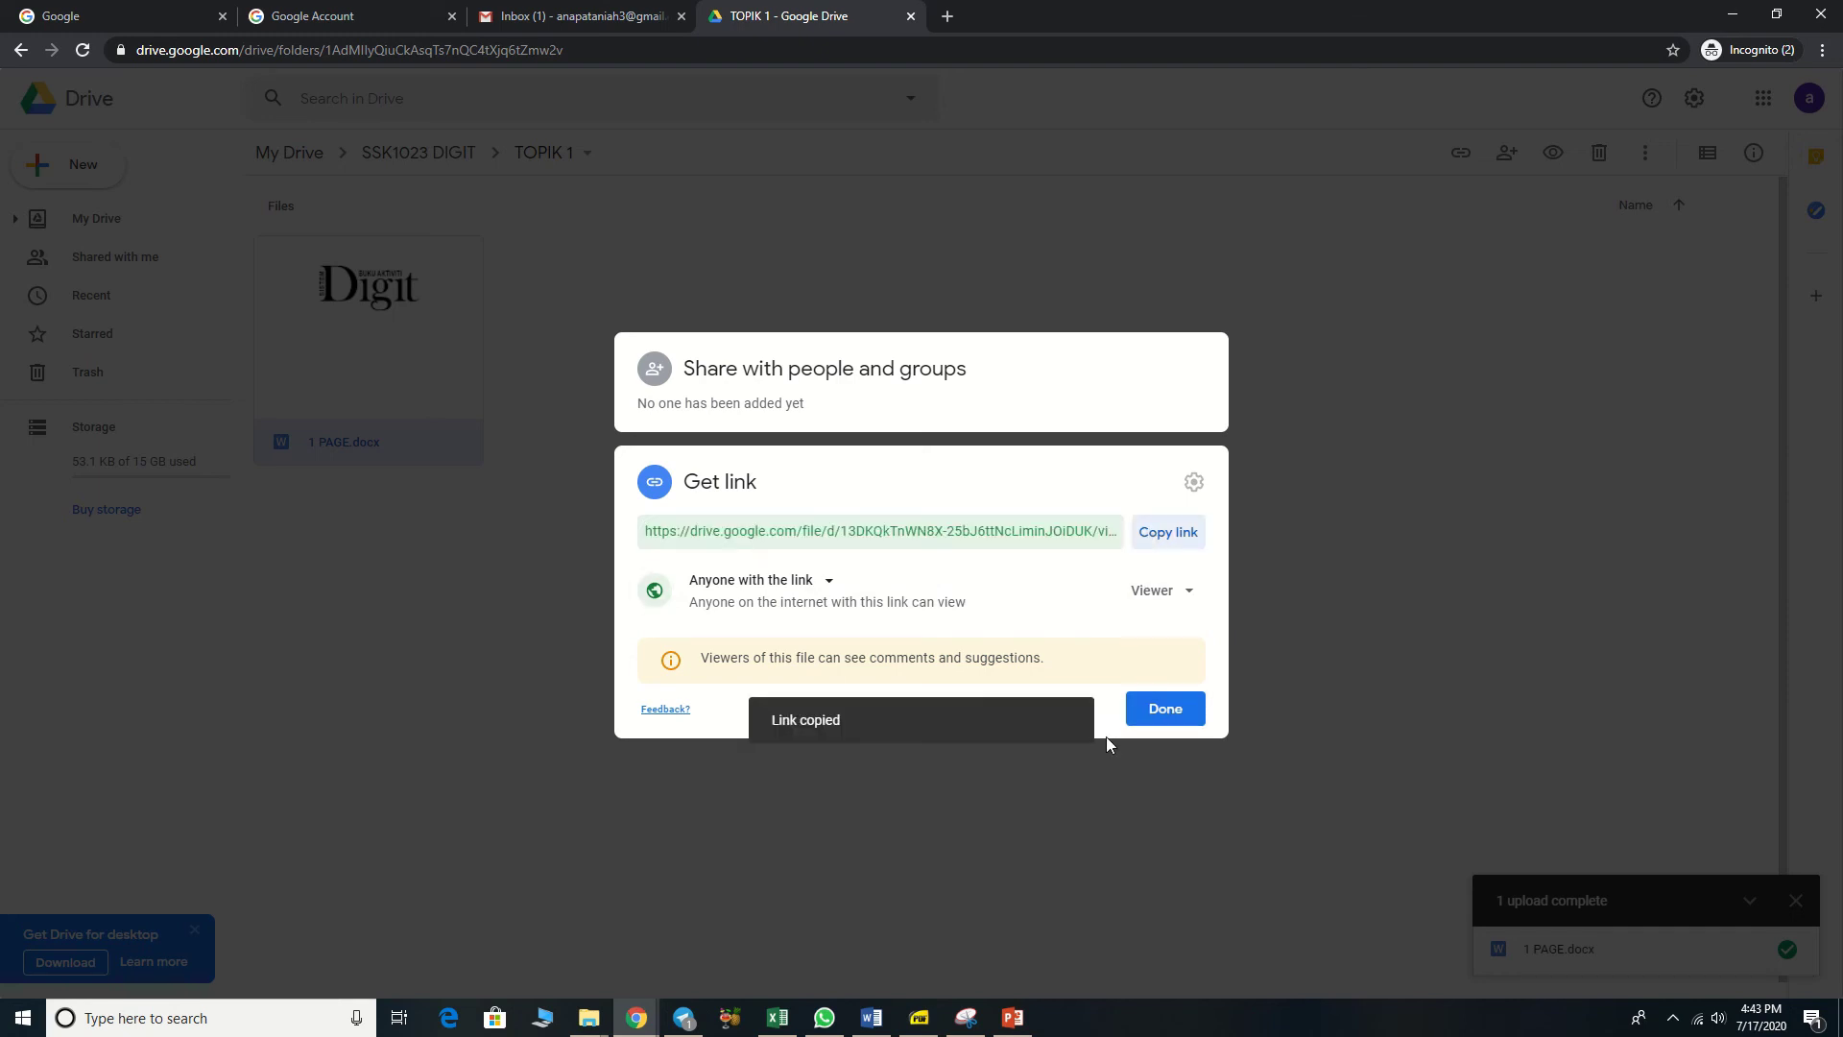
click(1163, 710)
mouse_move(953, 22)
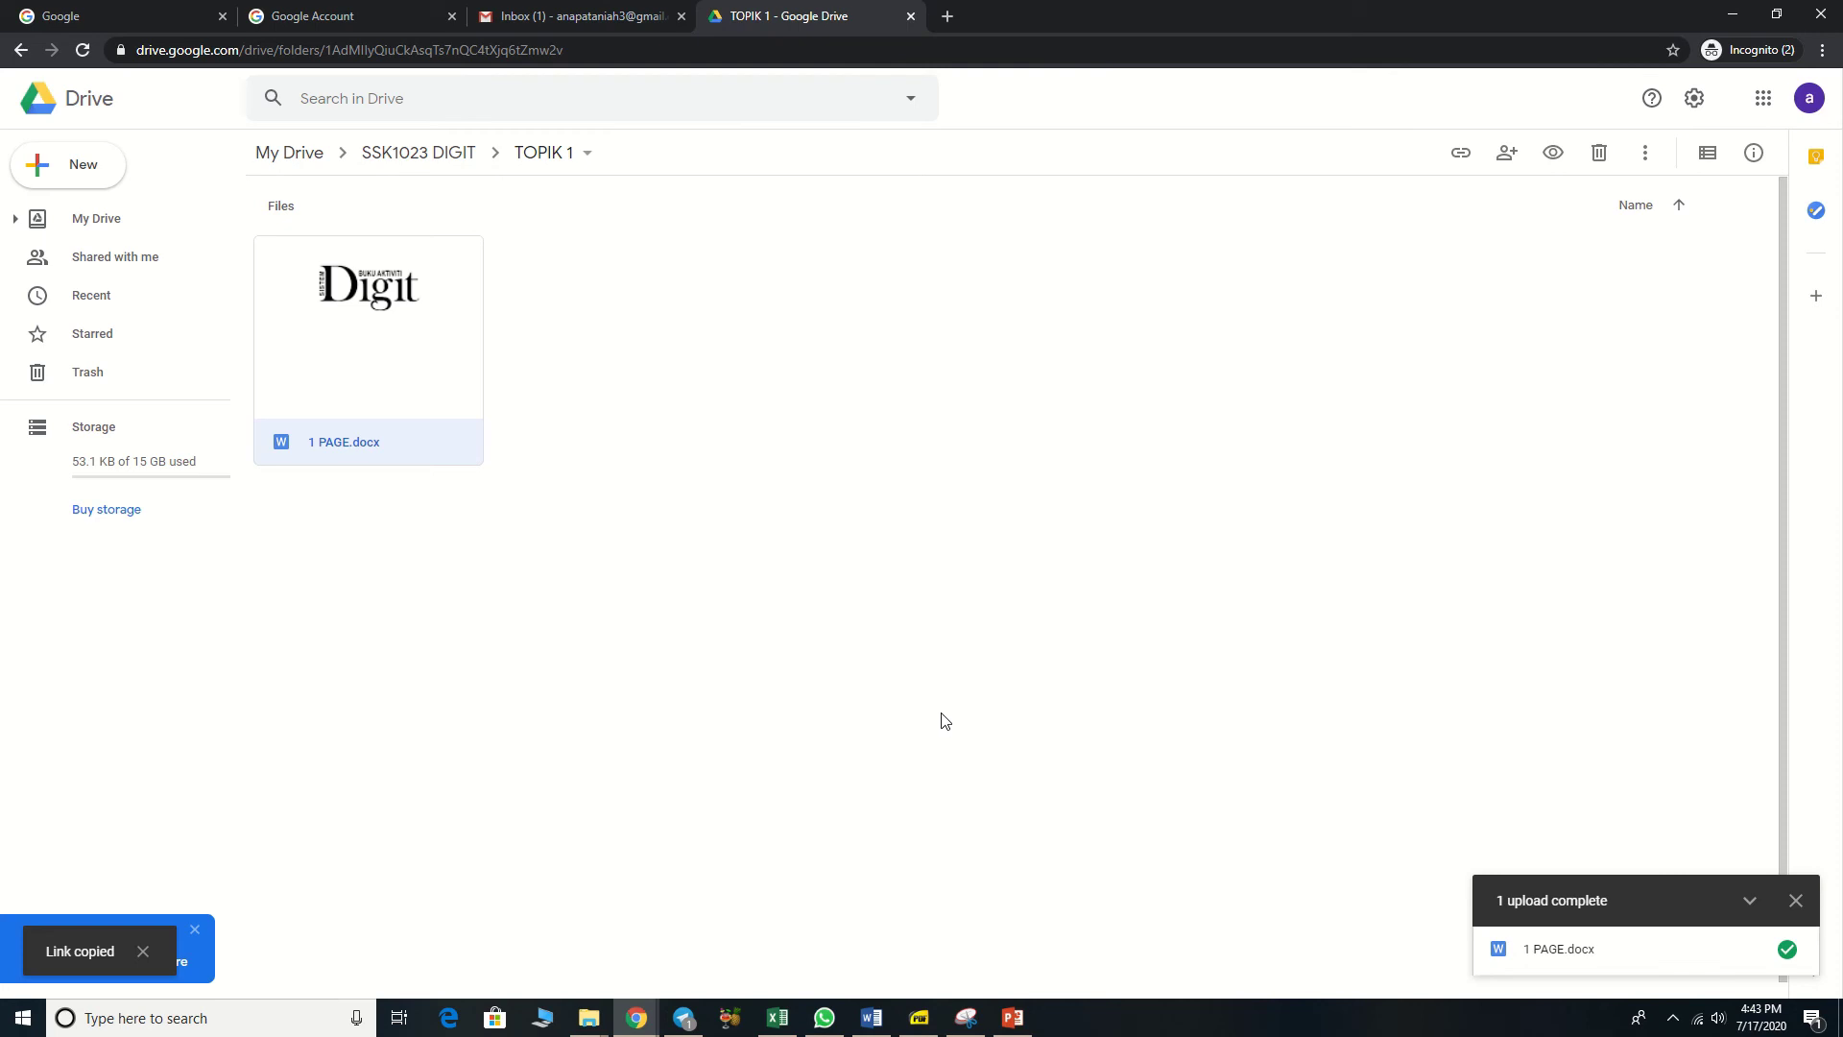
Step: Paste the copied Drive link into a new tab to check it, then close it
click(948, 20)
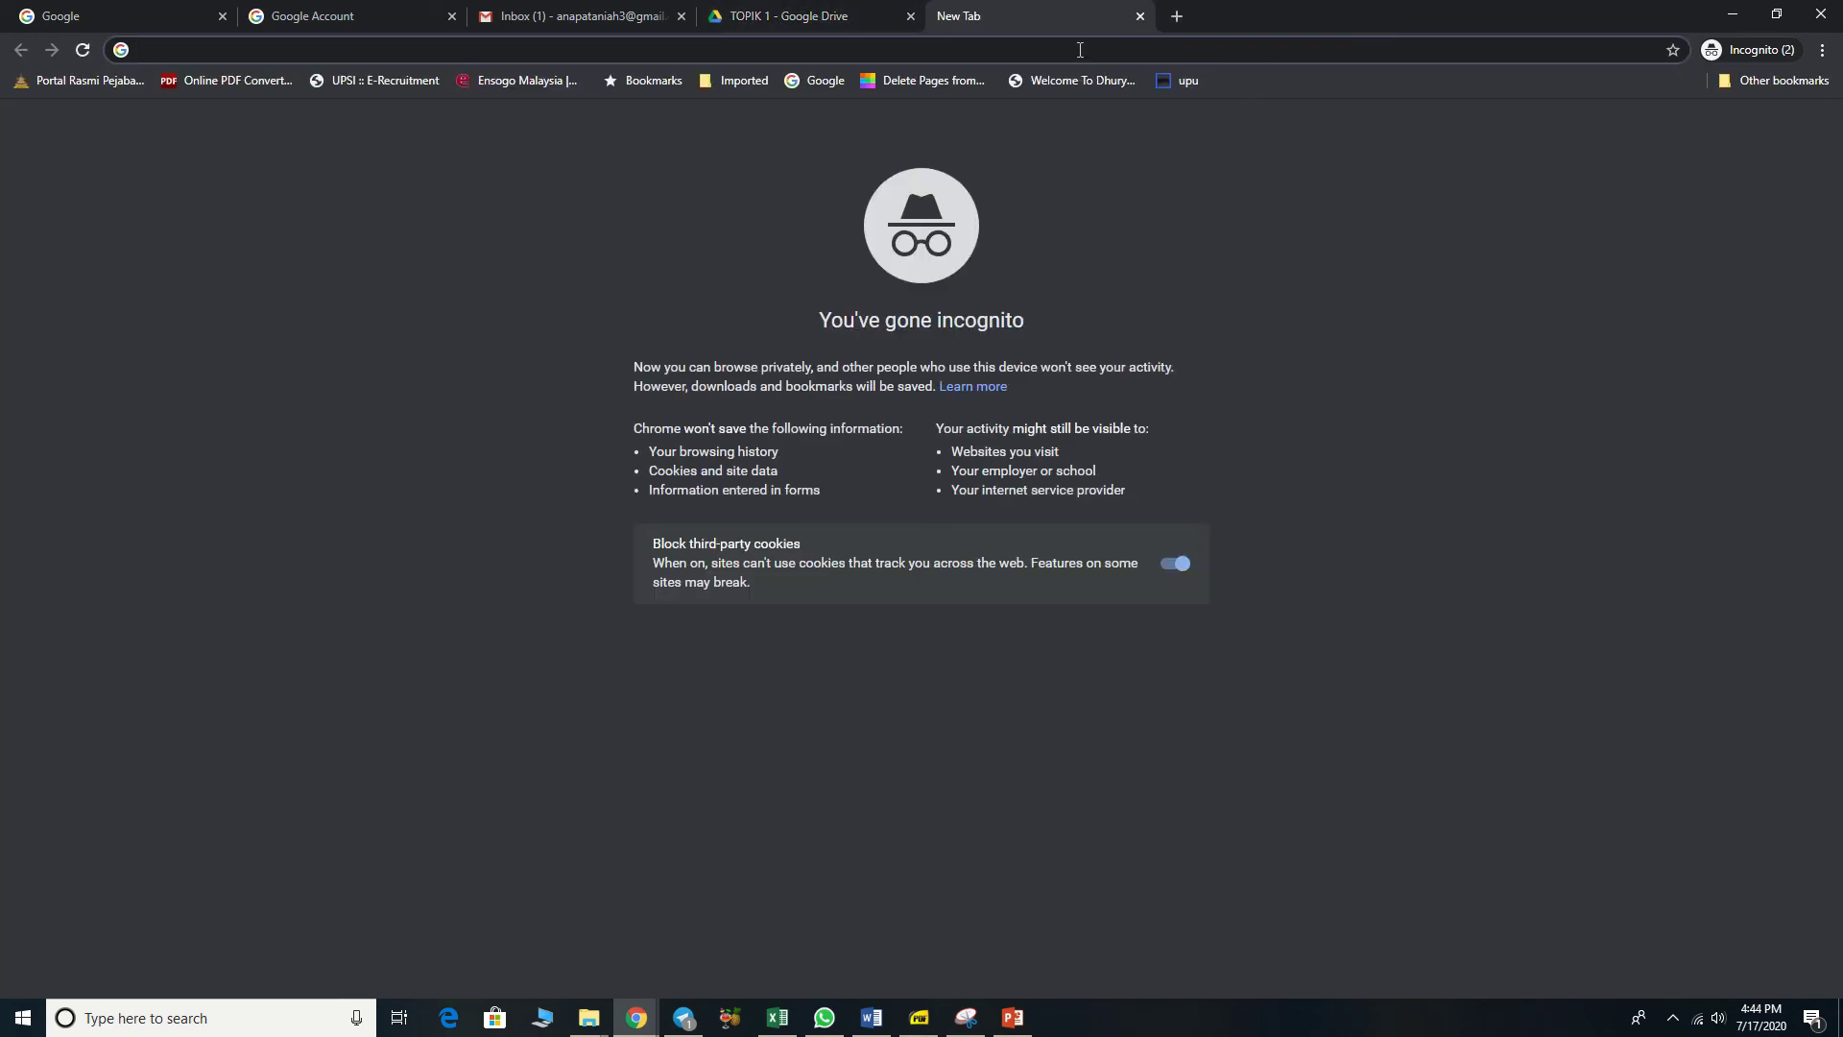
key(ctrl+v)
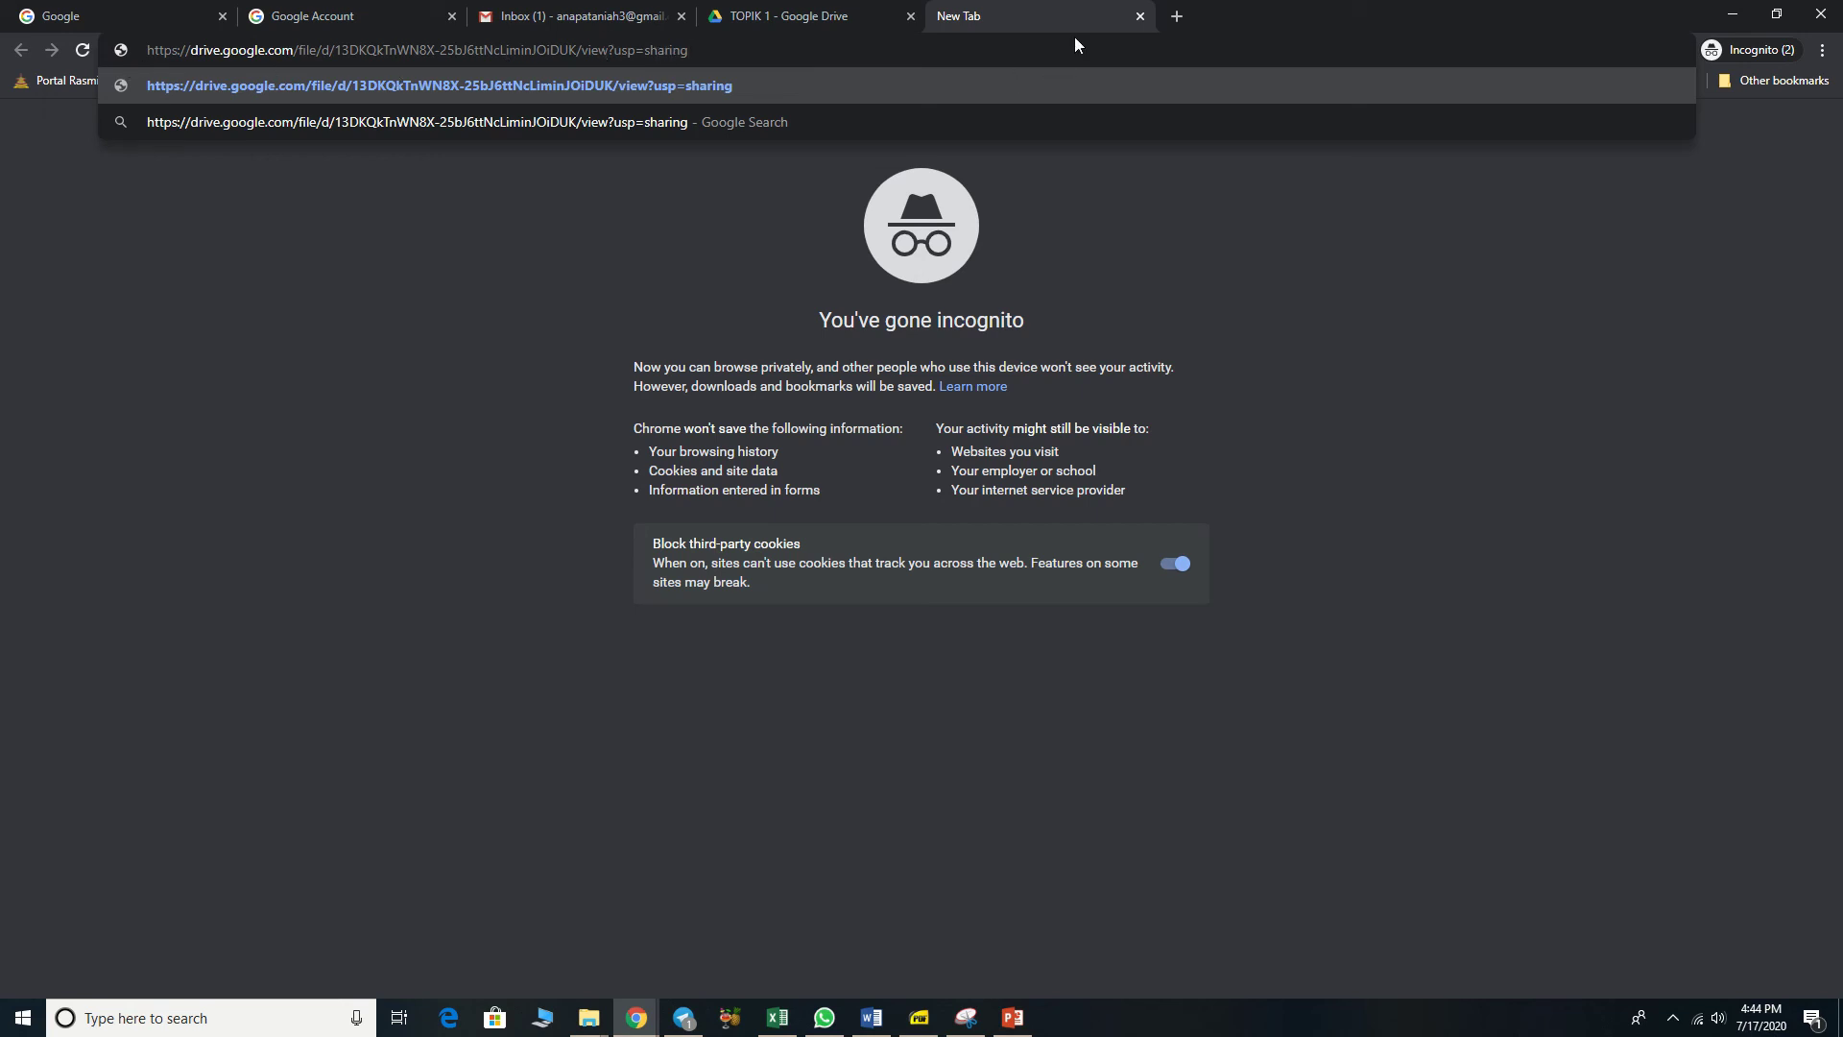
click(1140, 17)
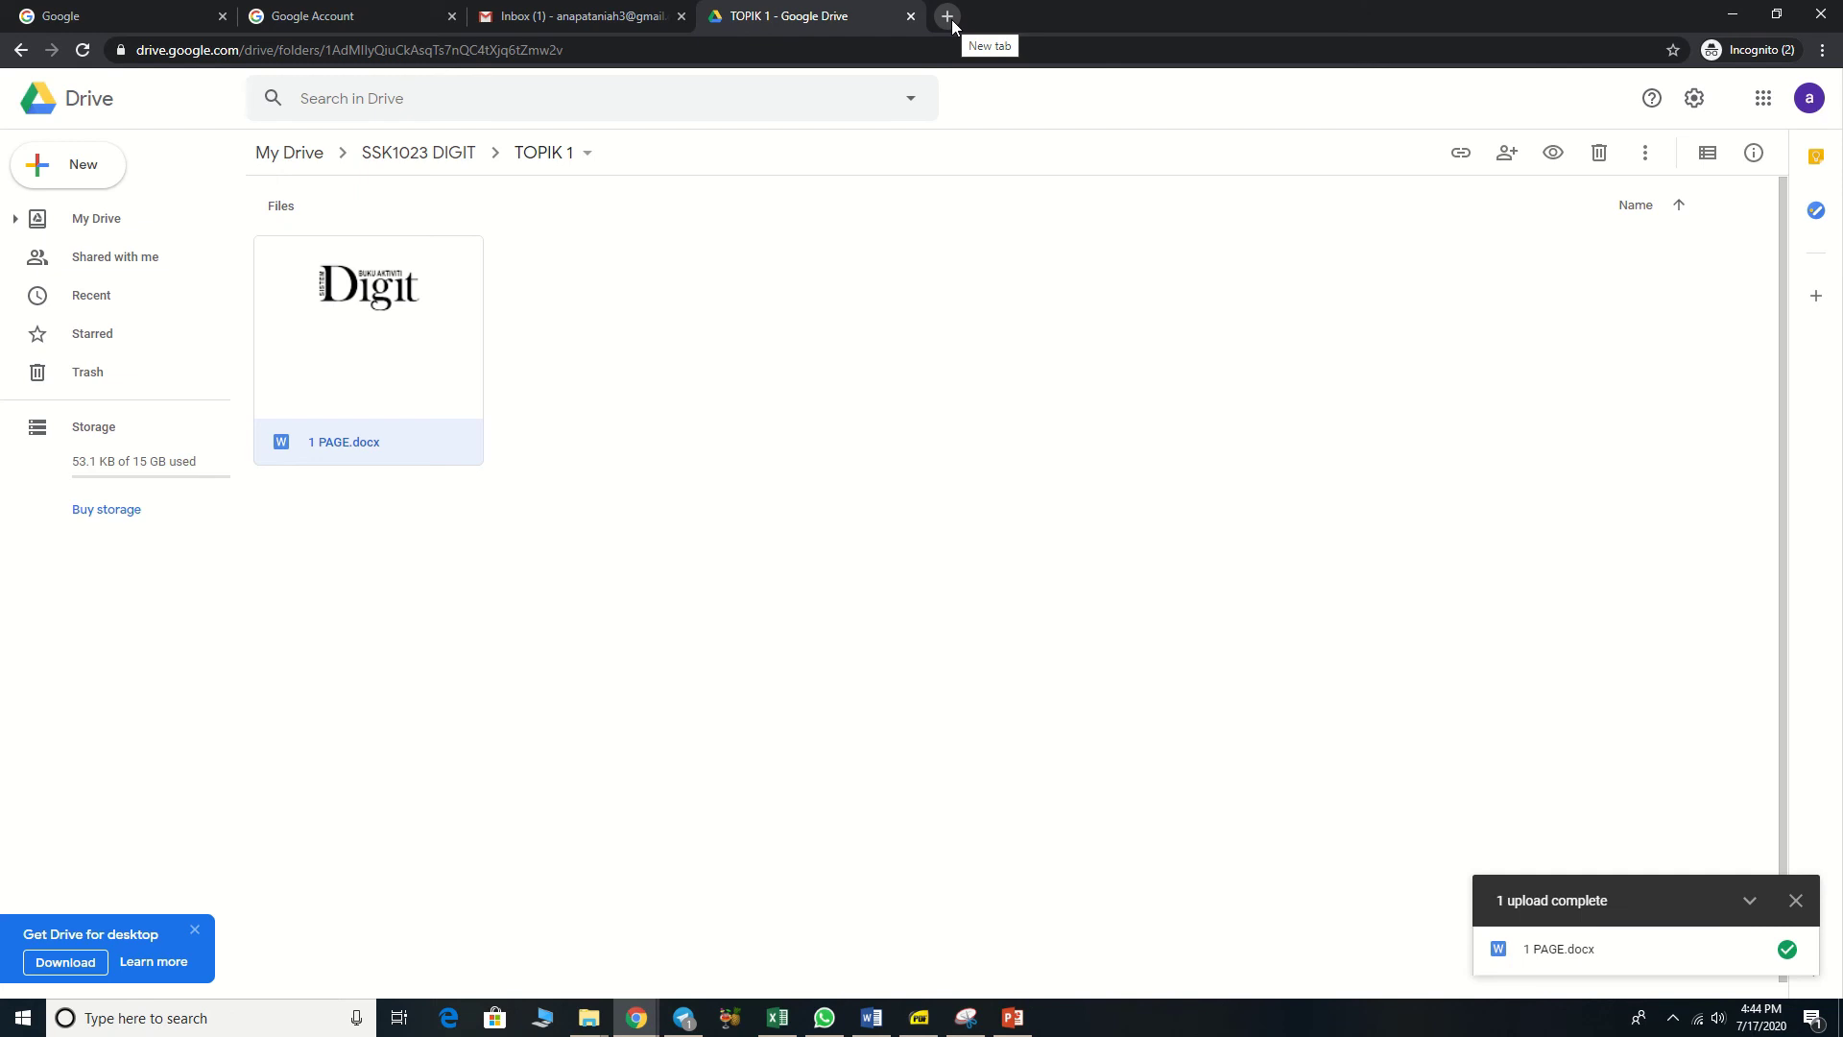
Step: Search Google for 'shorten url' and open the Bitly result
click(947, 16)
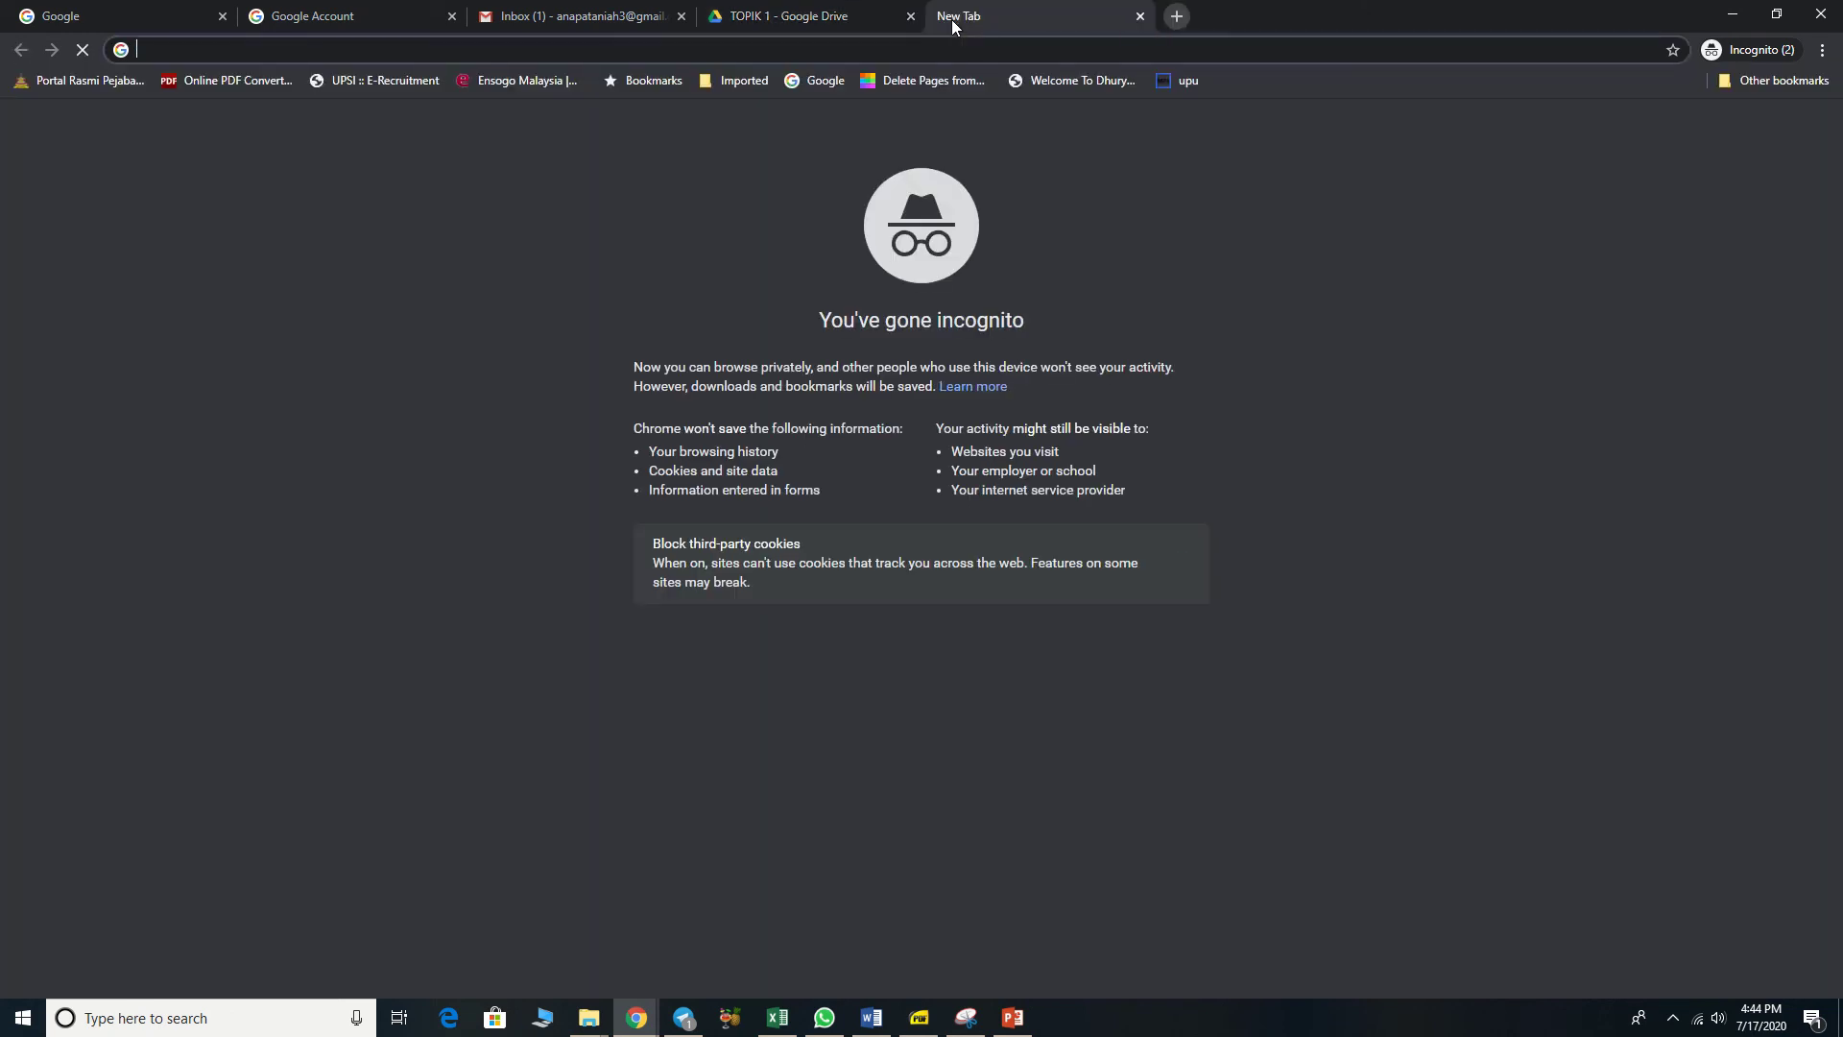
click(835, 89)
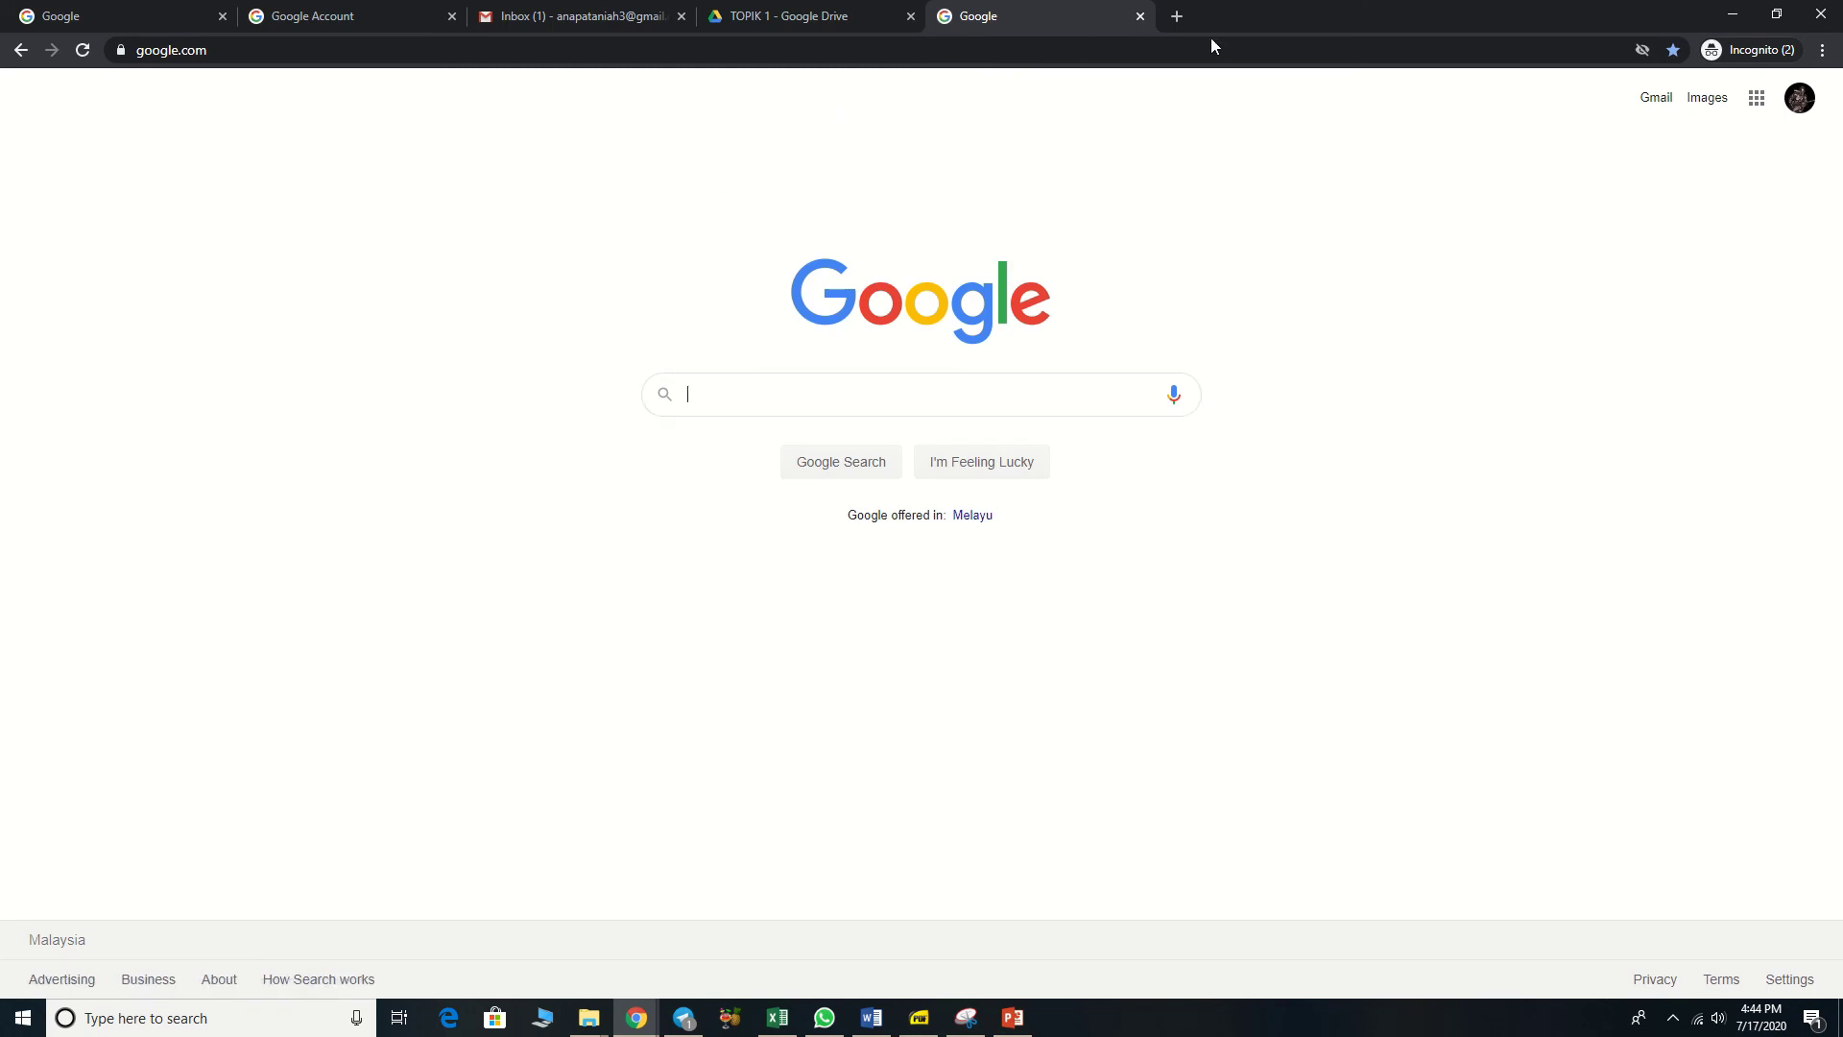
click(1140, 16)
click(947, 16)
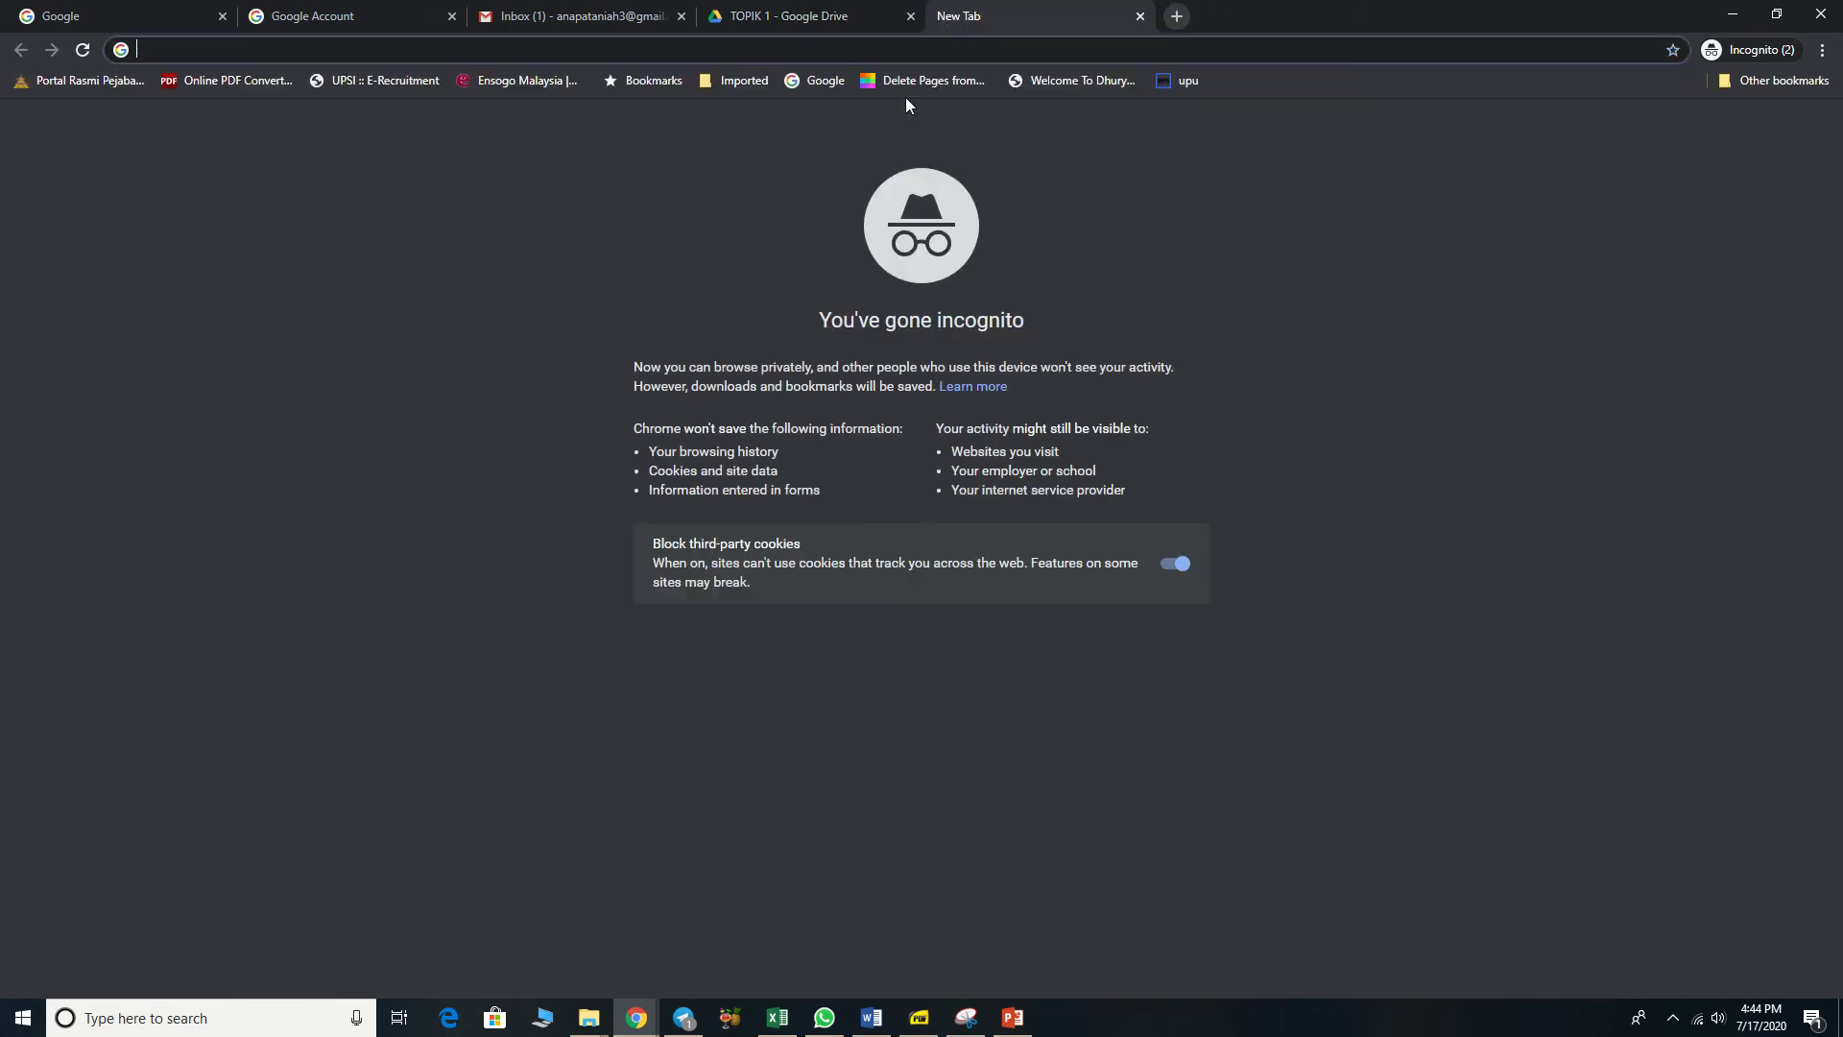
click(827, 82)
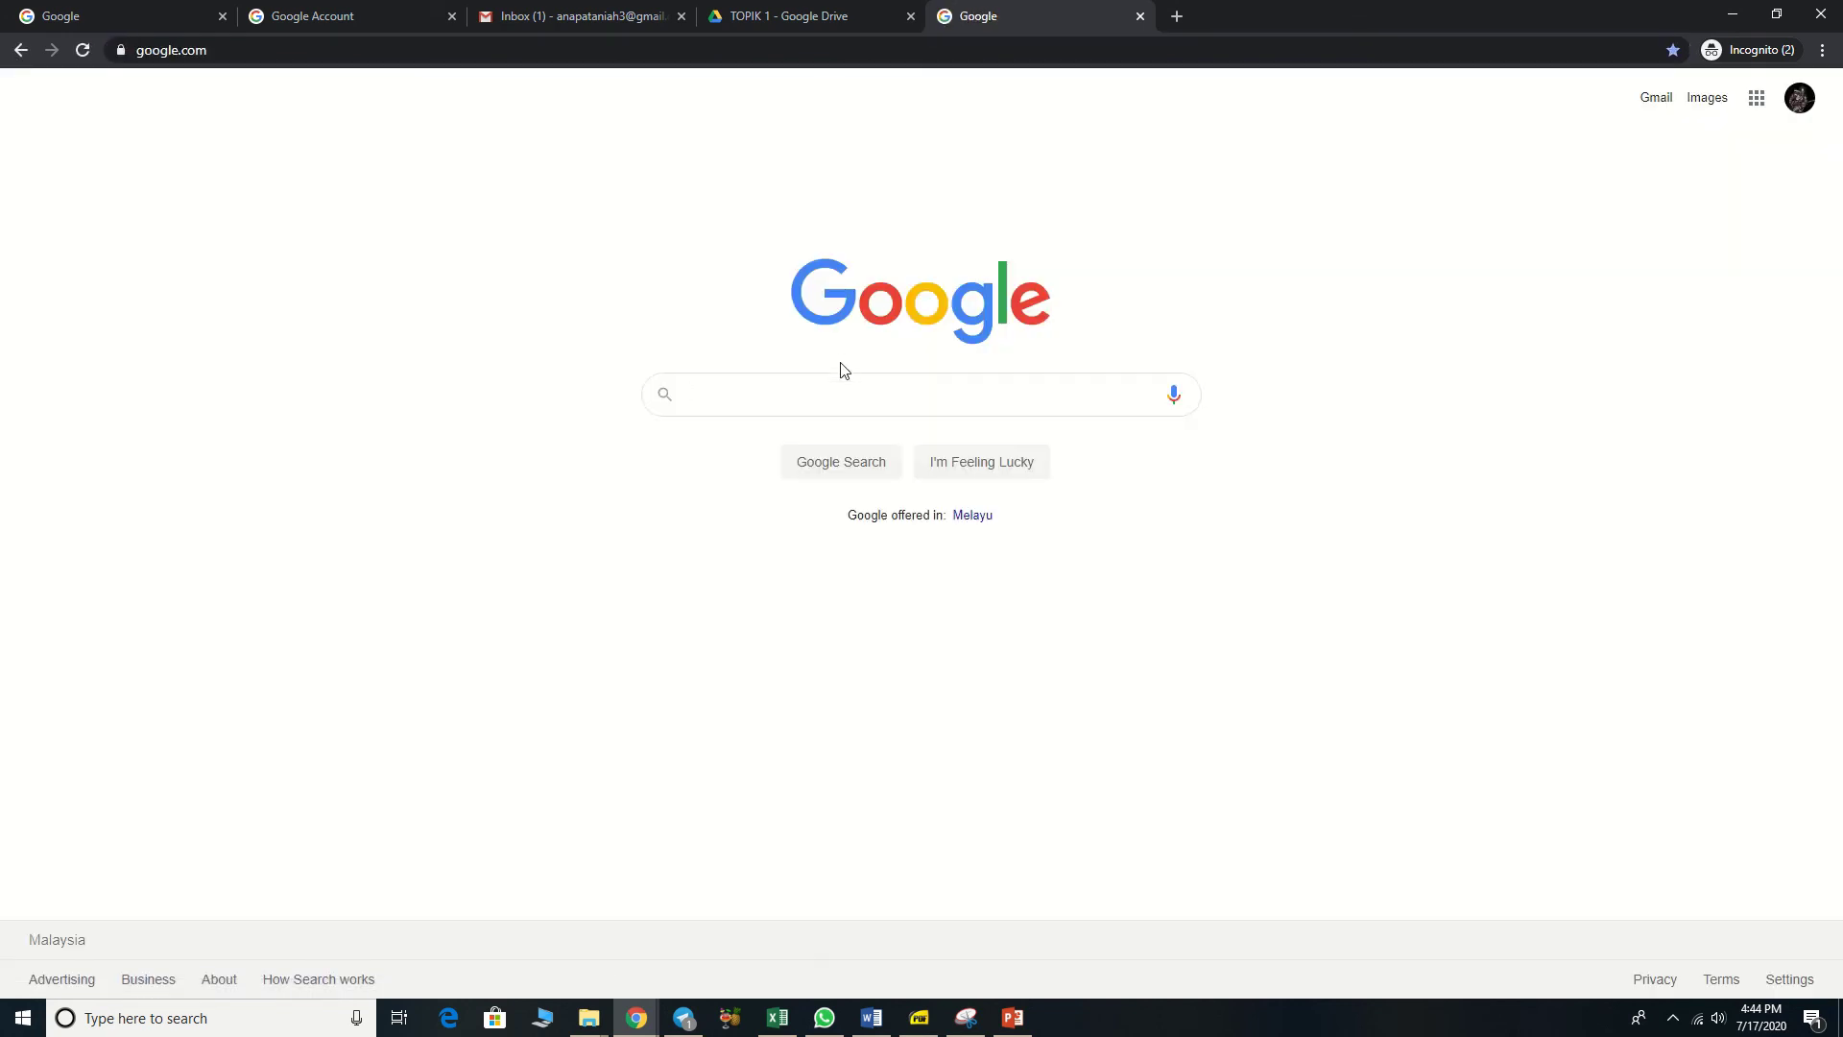
text(SHORT)
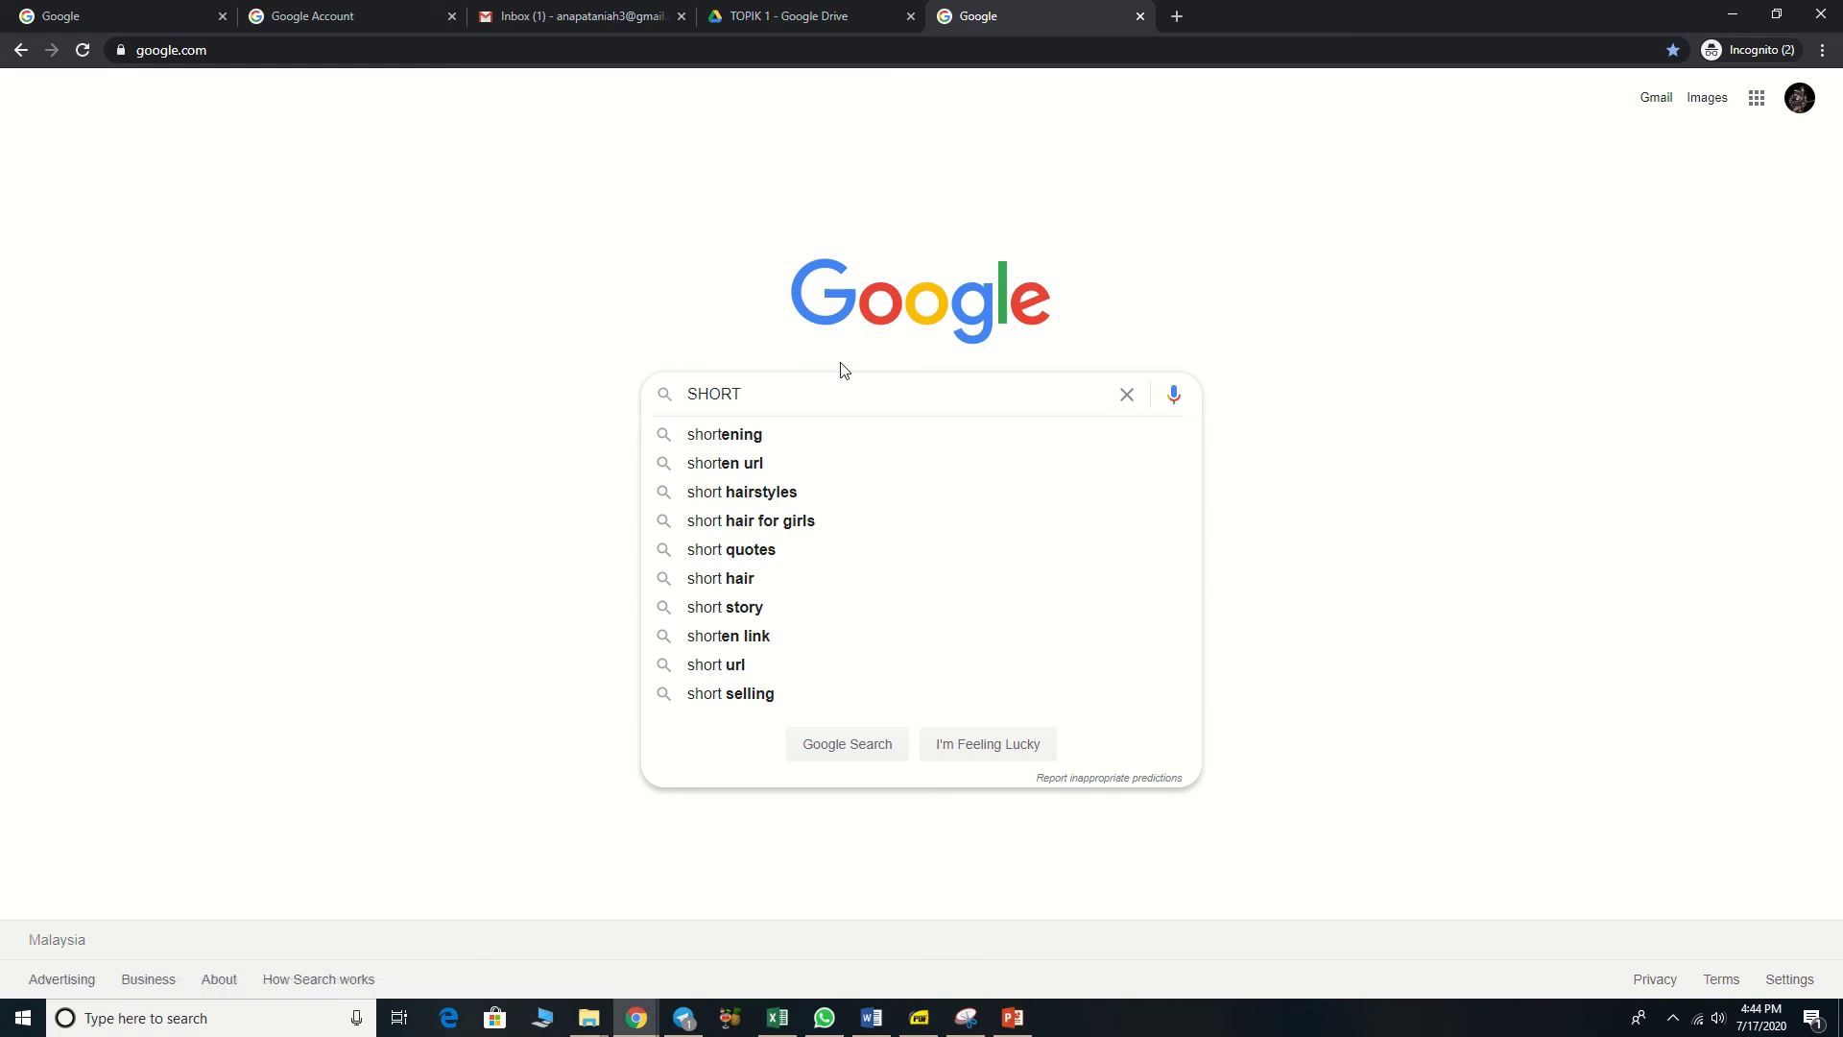
click(713, 474)
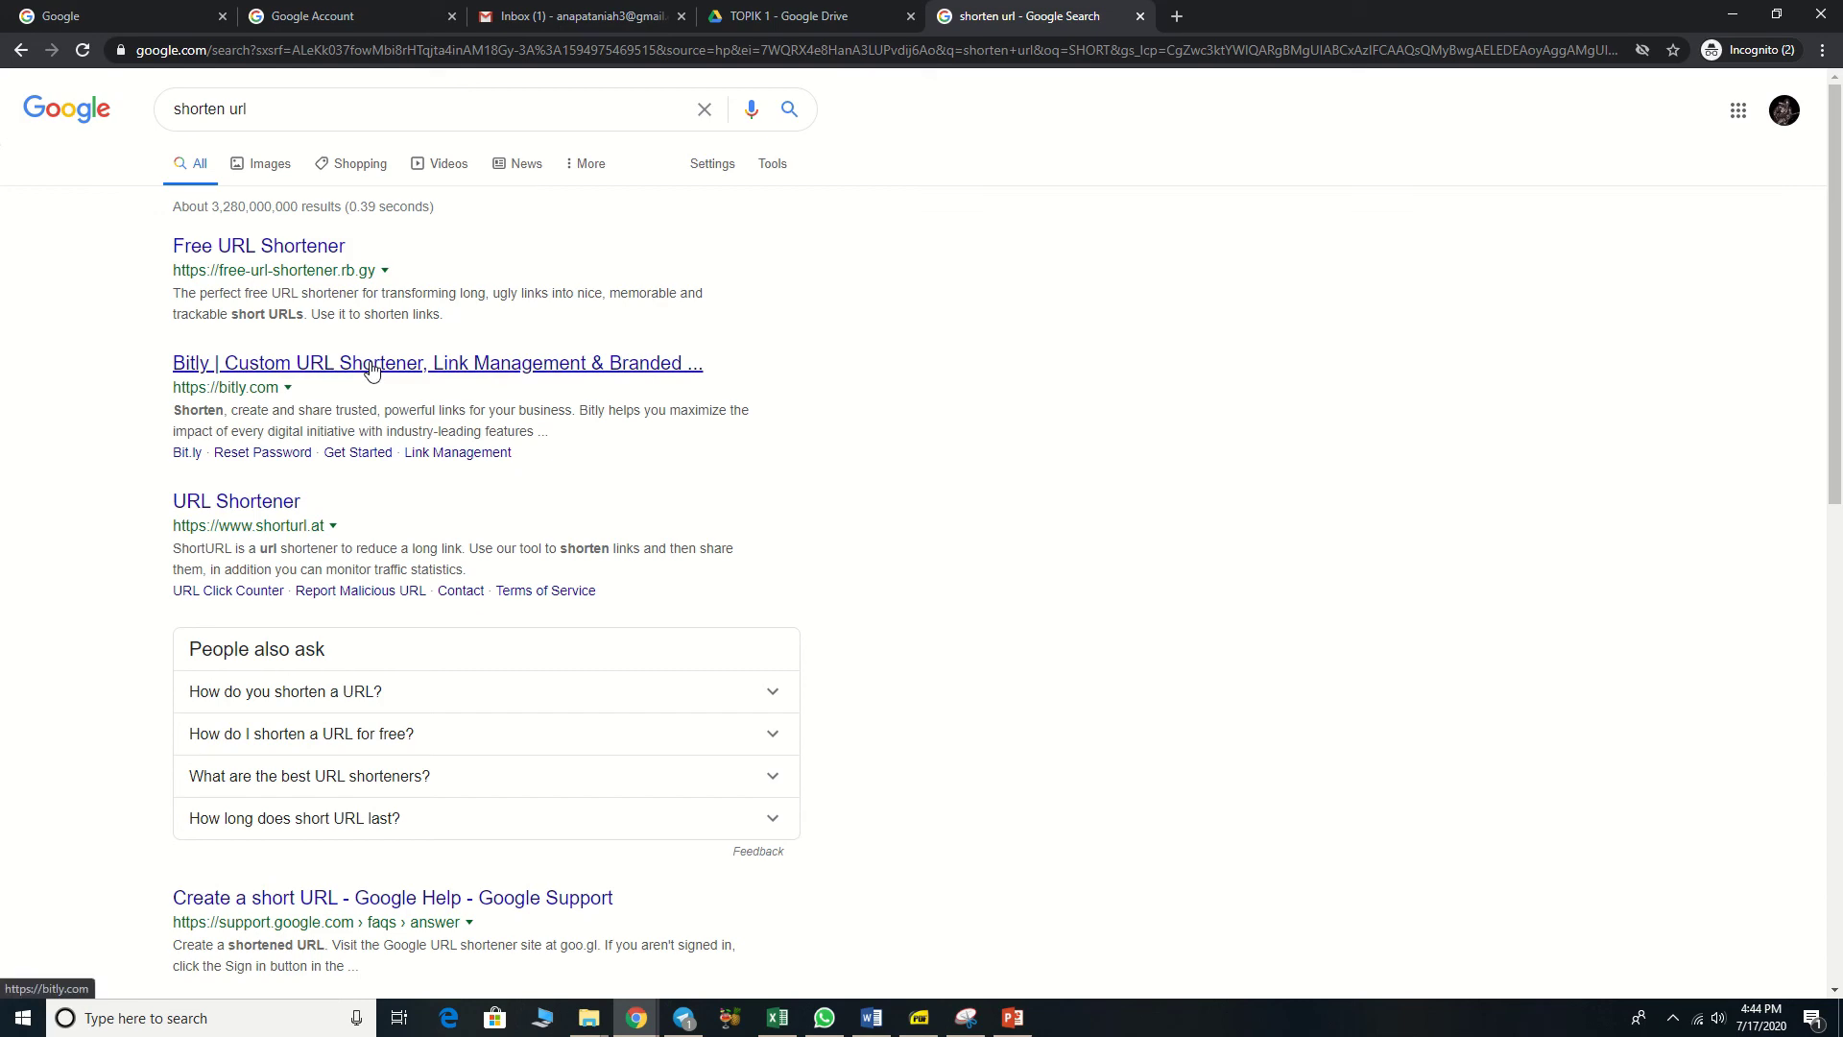
click(311, 365)
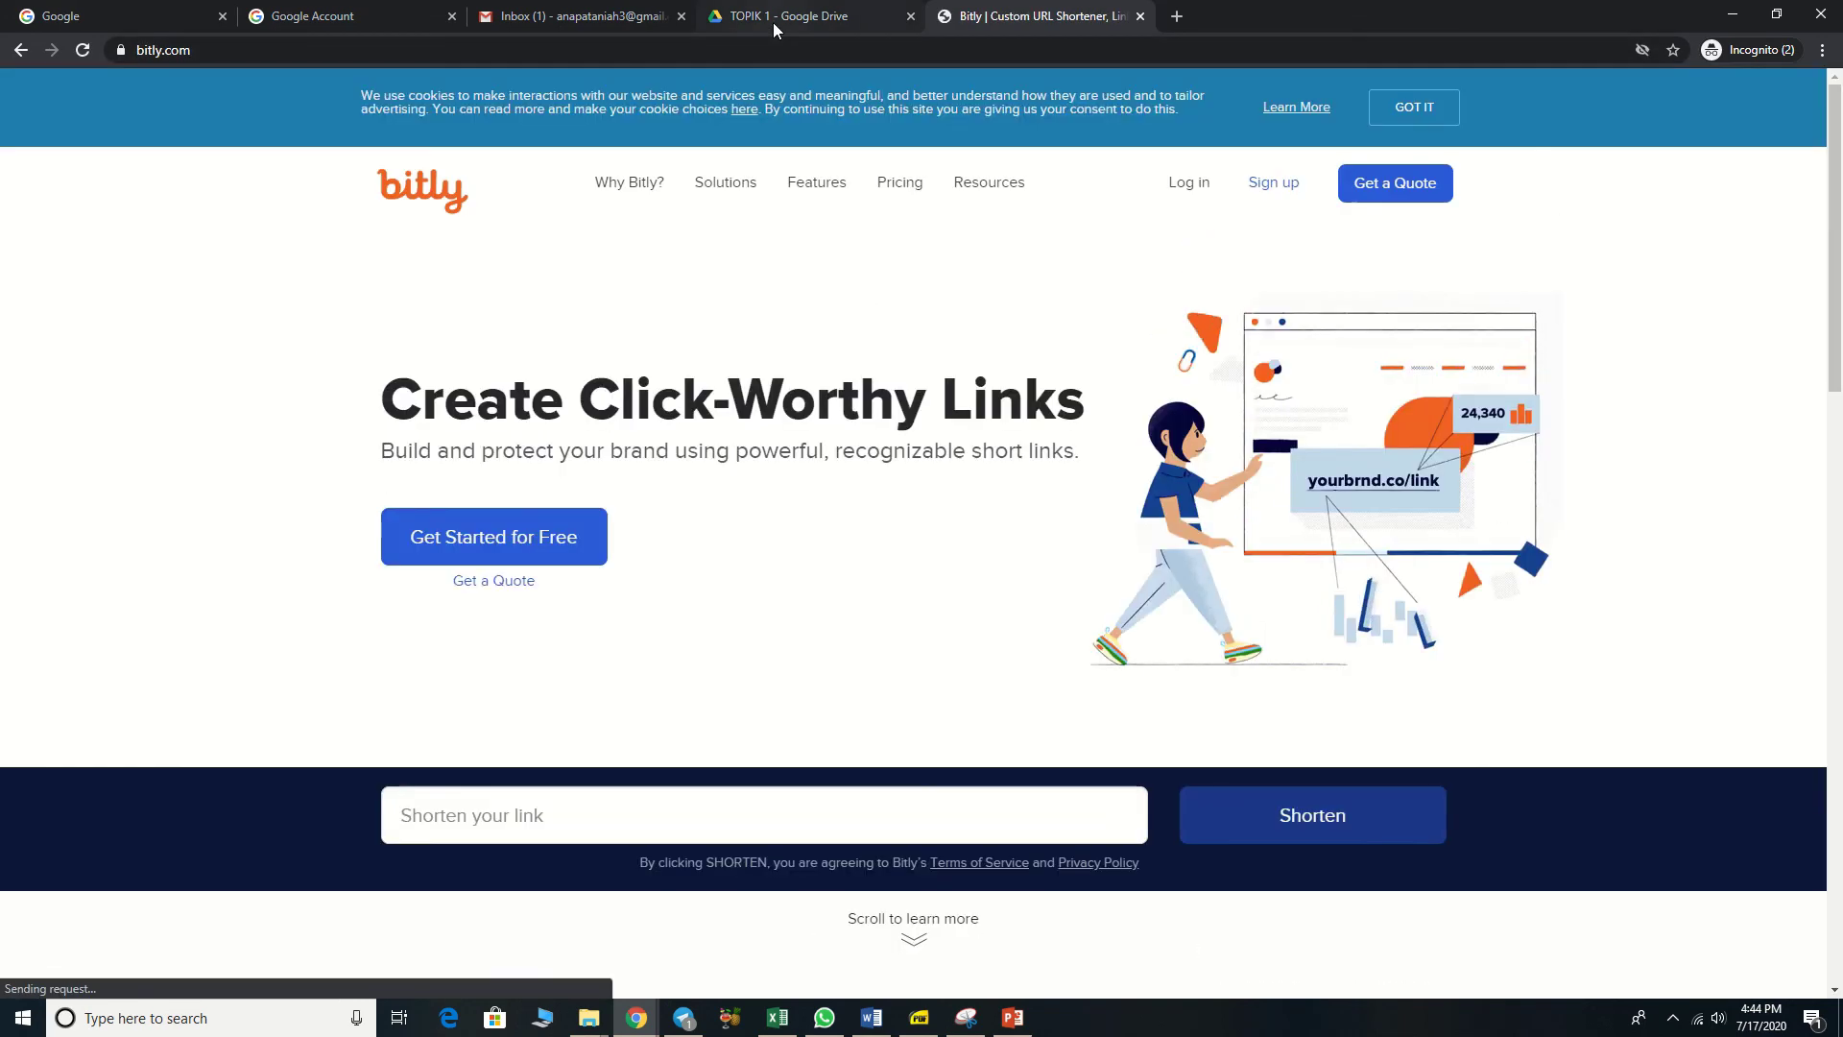
Step: Copy the 1 PAGE.docx sharing link again from the TOPIK 1 folder
click(773, 21)
right_click(388, 288)
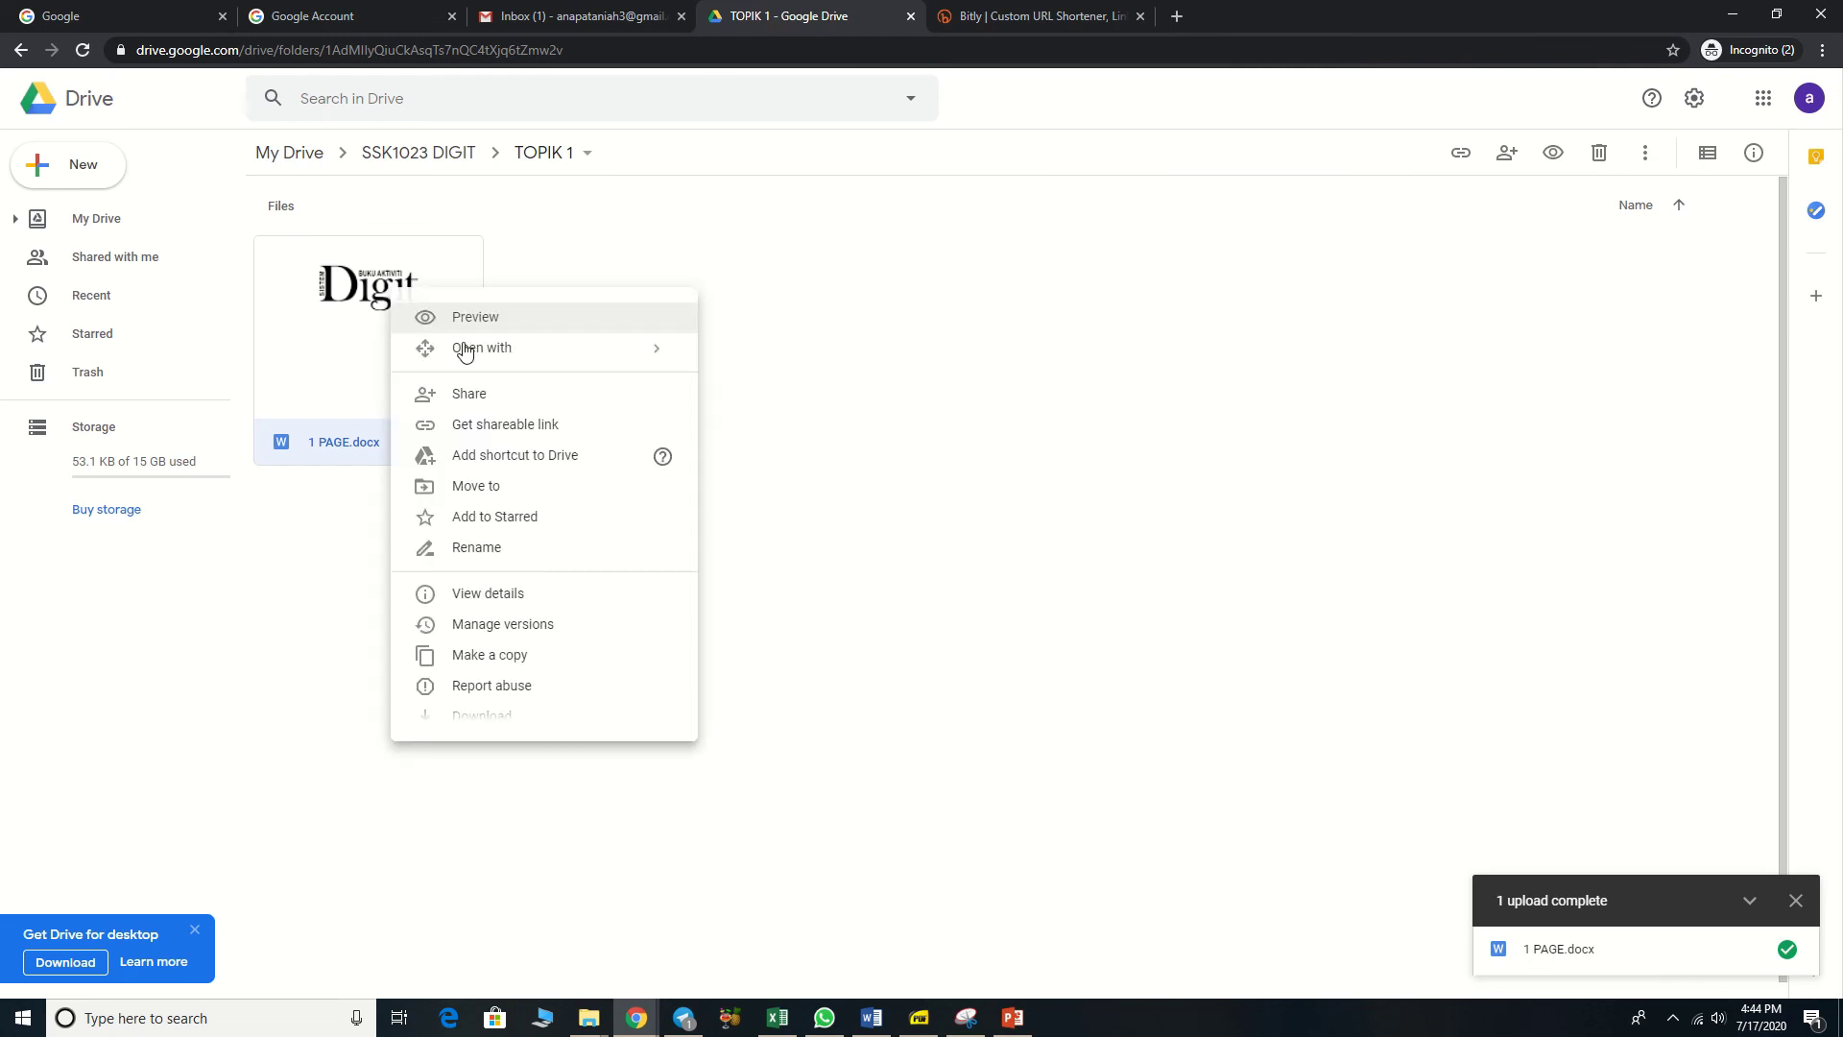
click(504, 427)
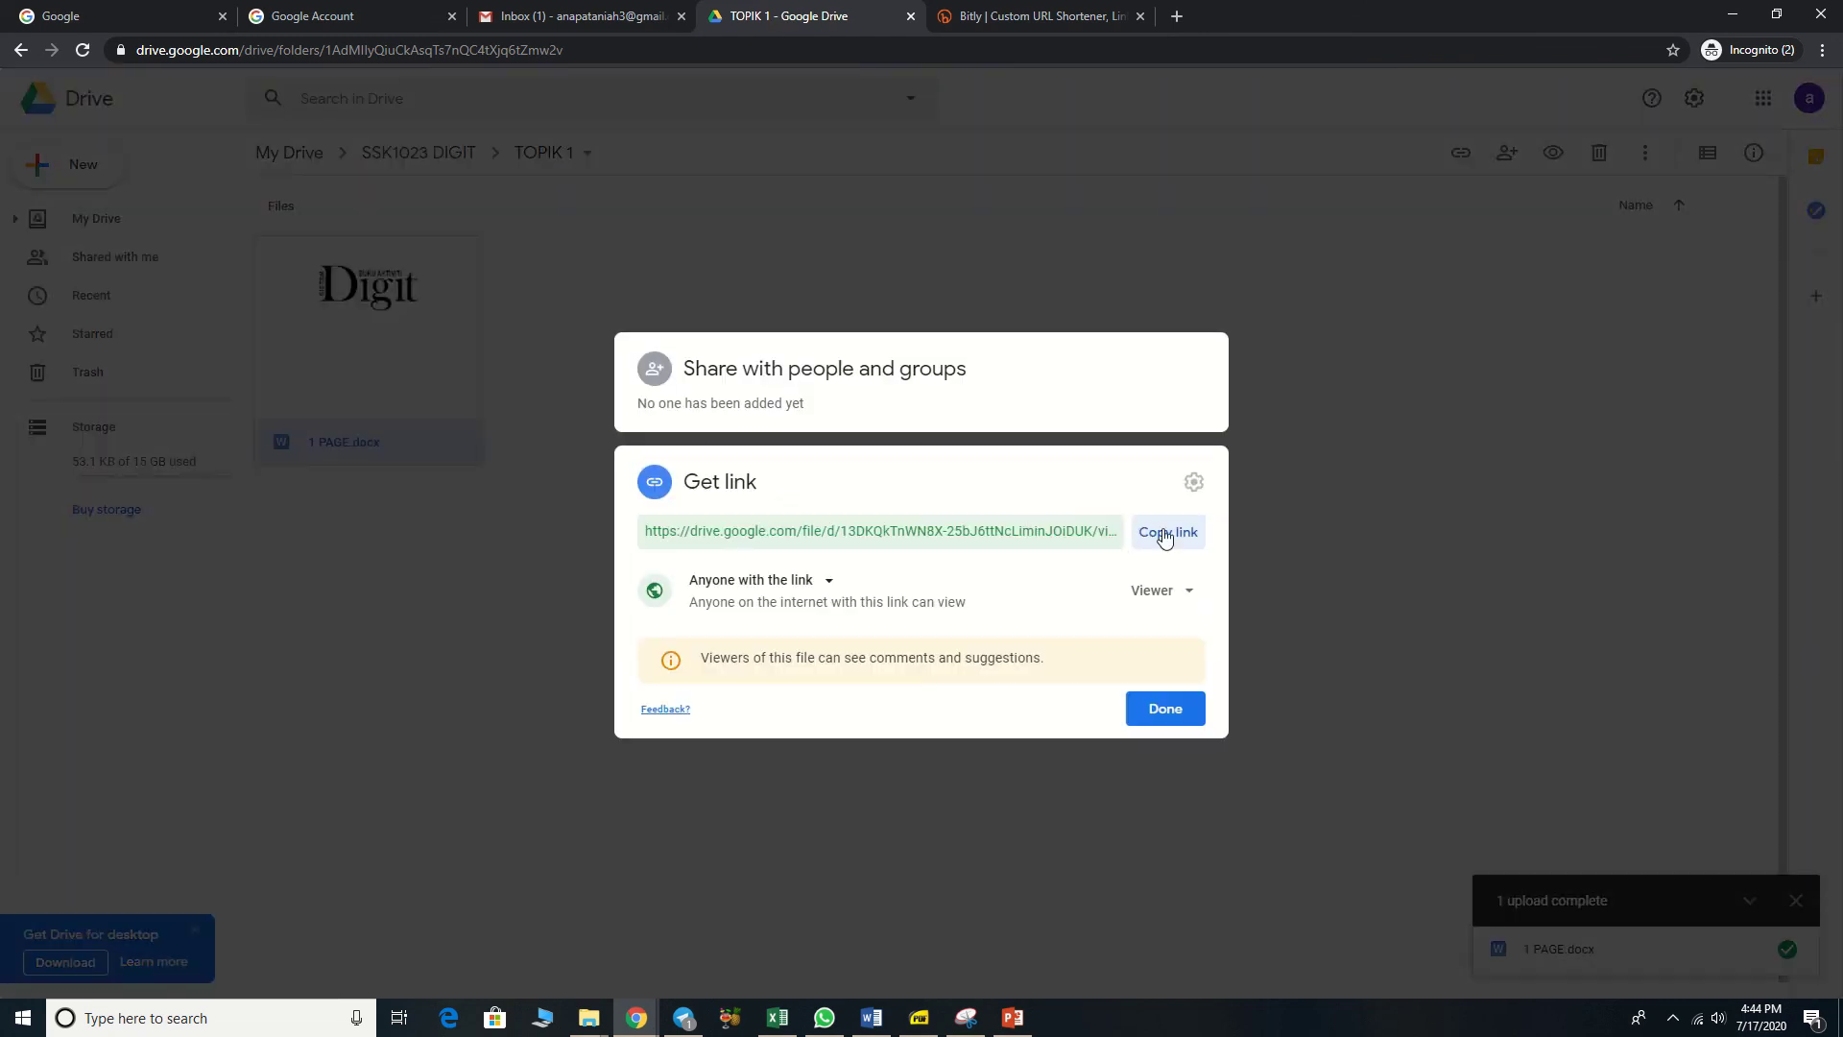
click(1164, 533)
Step: Dismiss Bitly's COVID-19 popup, paste the Drive link into 'Shorten your link' and shorten it
click(1046, 17)
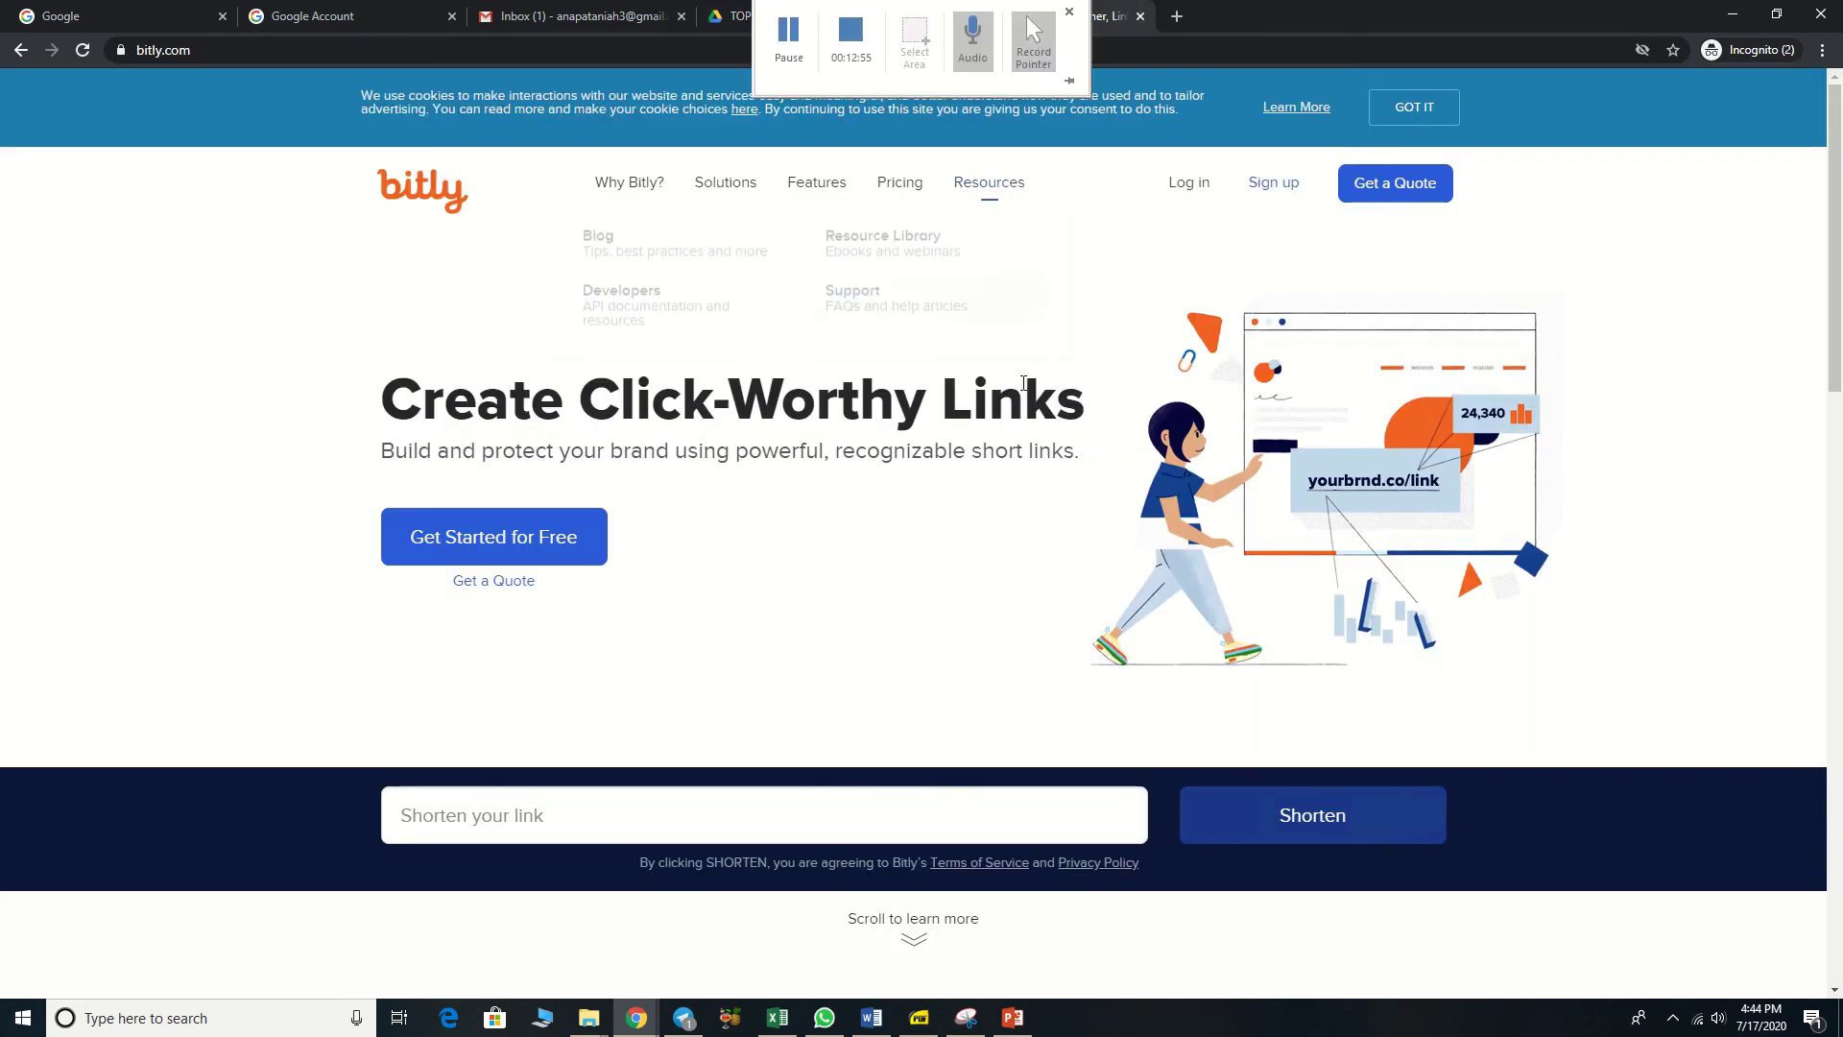
scroll(862, 803, down, 2)
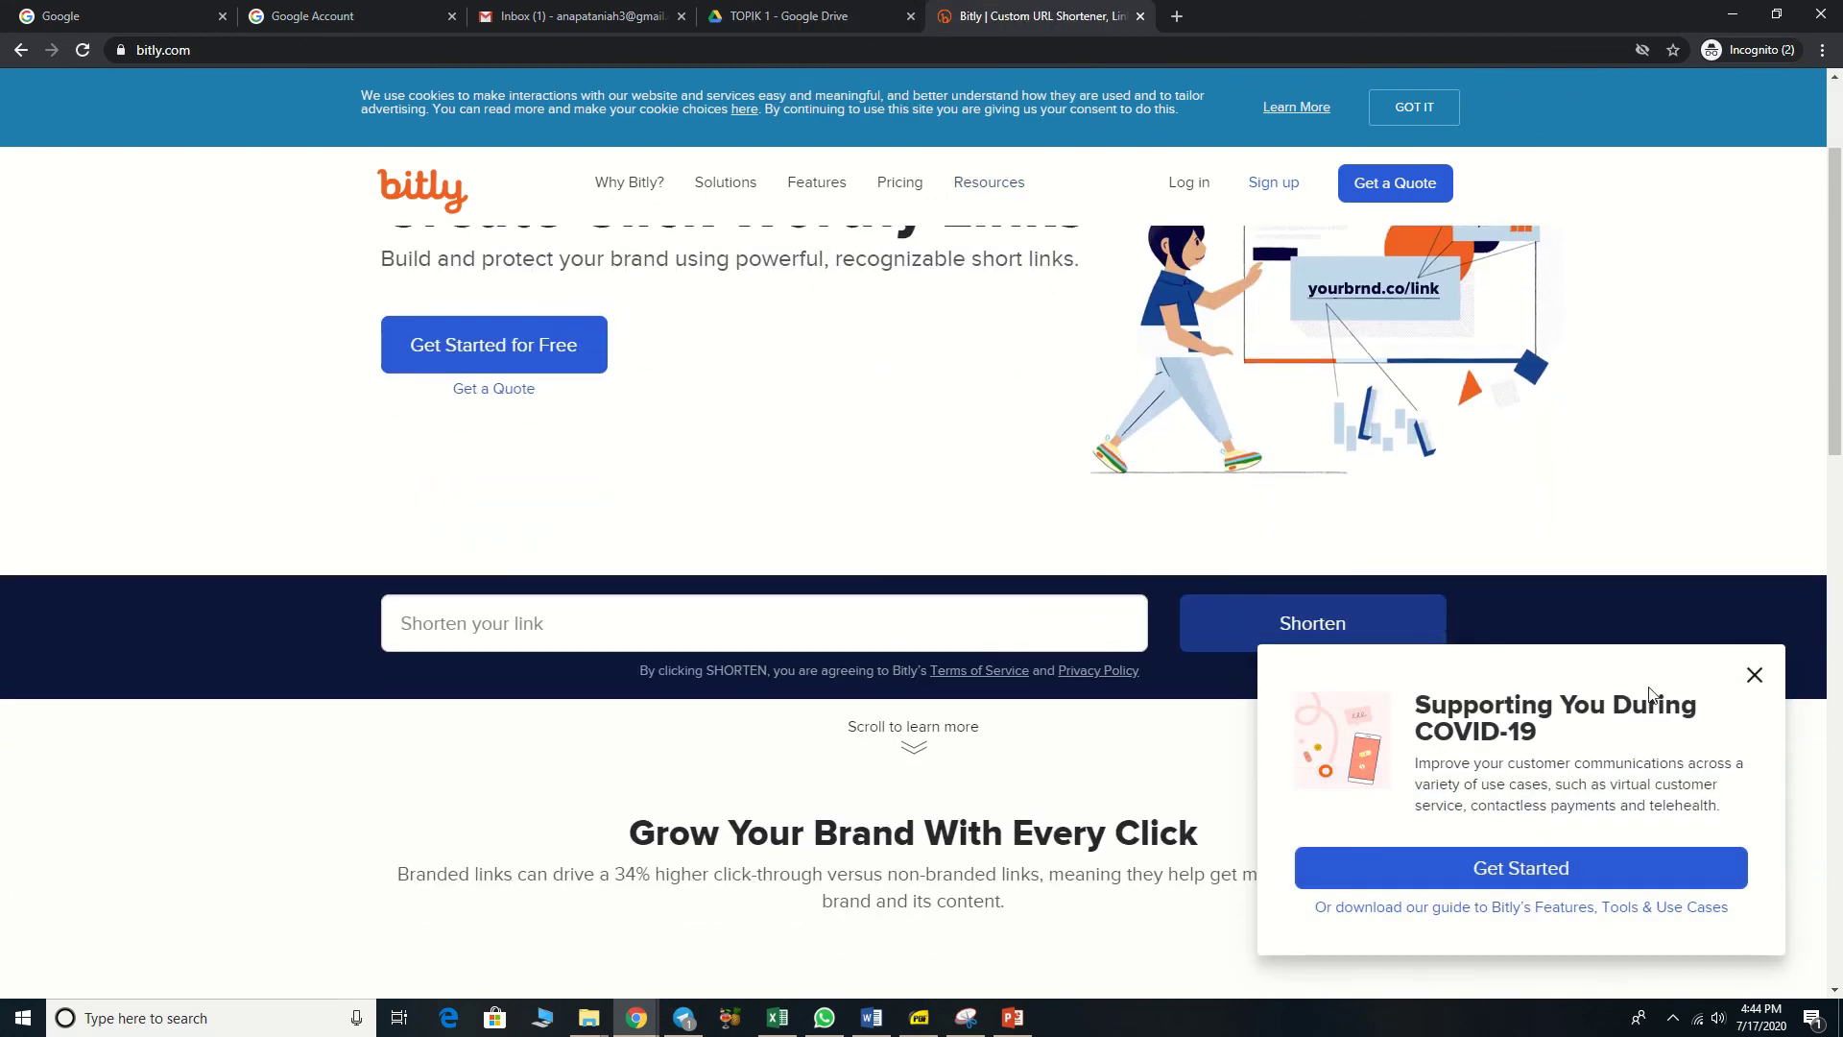
click(1753, 675)
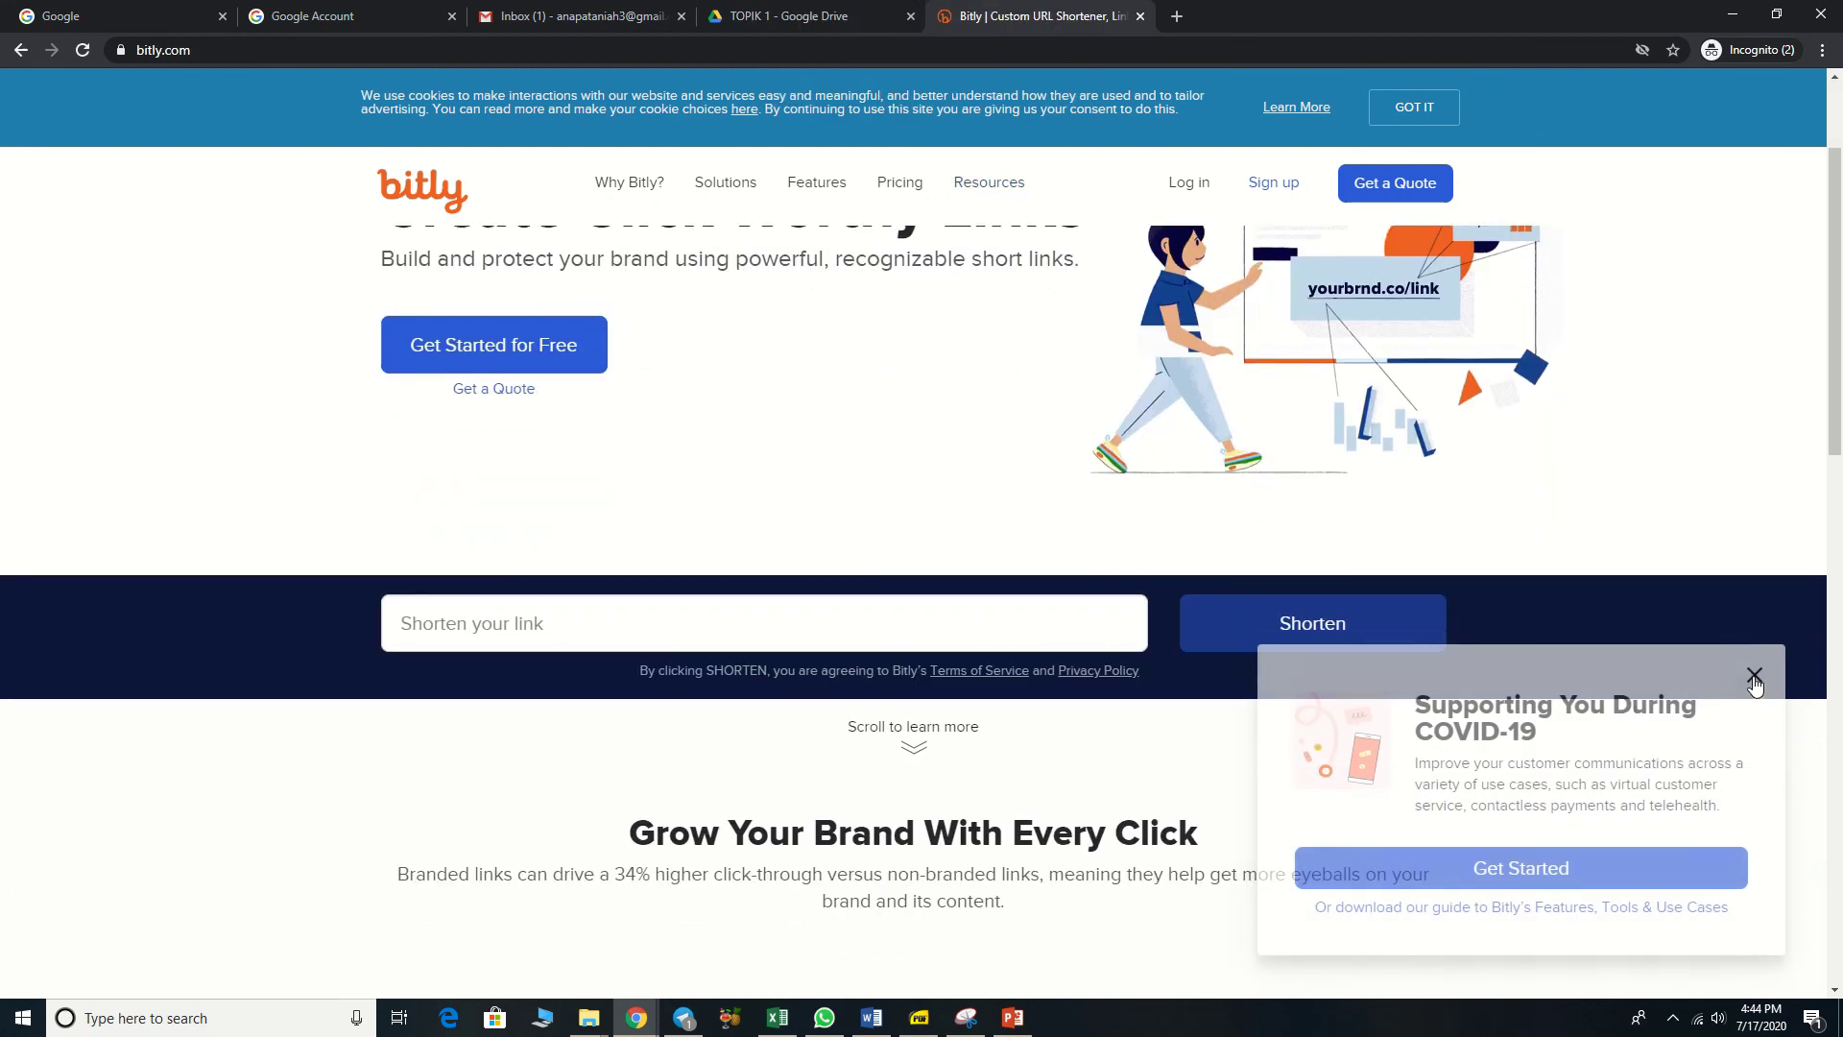
click(876, 633)
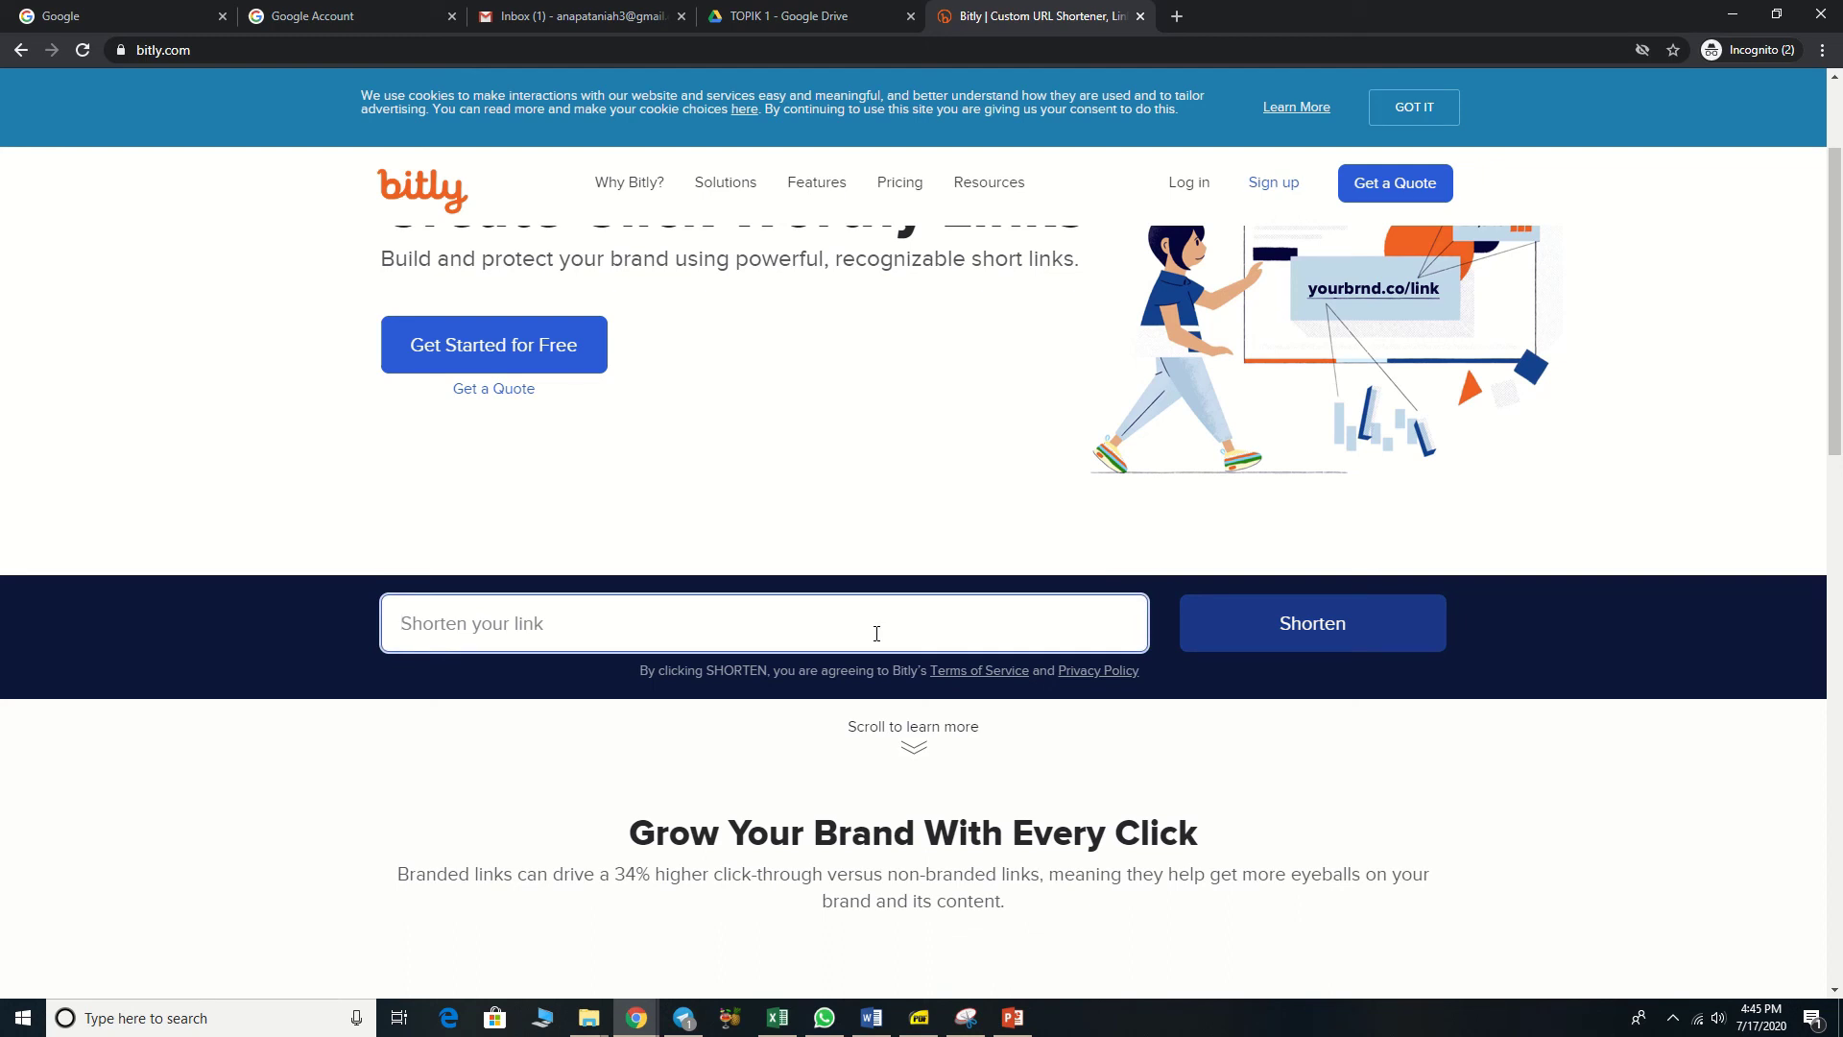
right_click(876, 635)
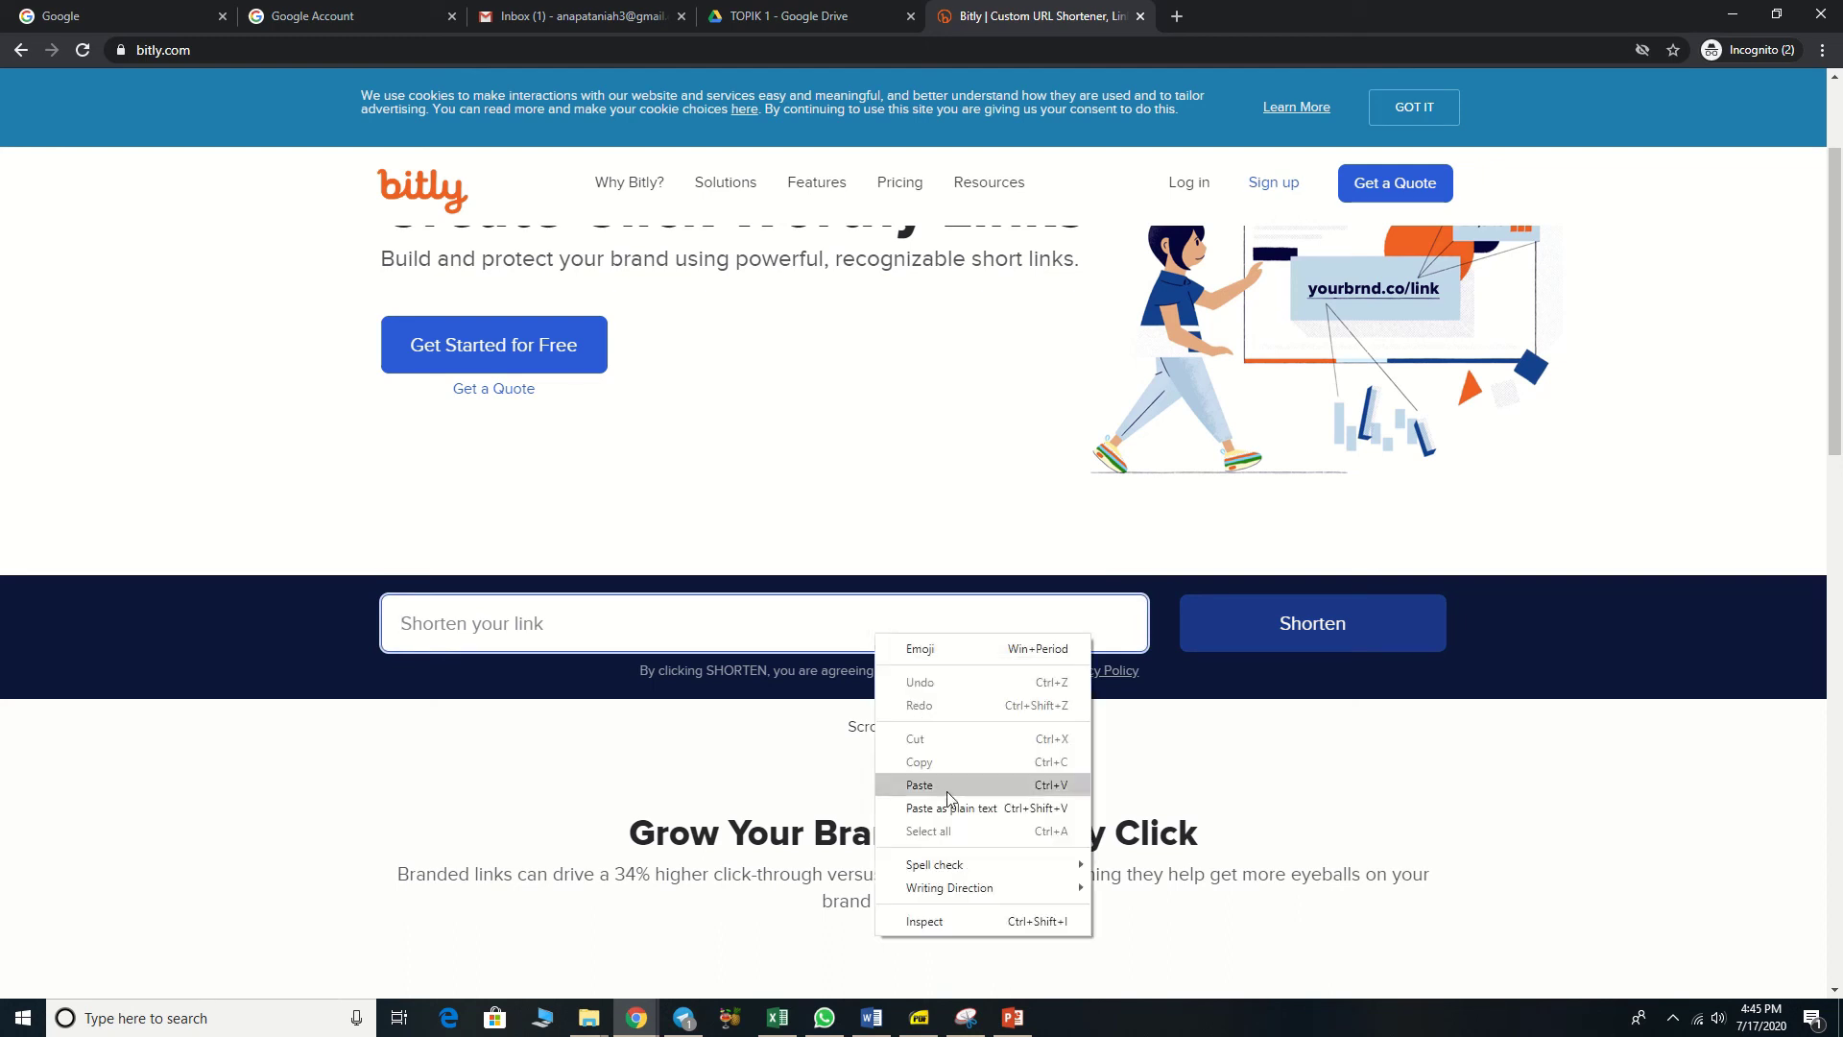
click(696, 615)
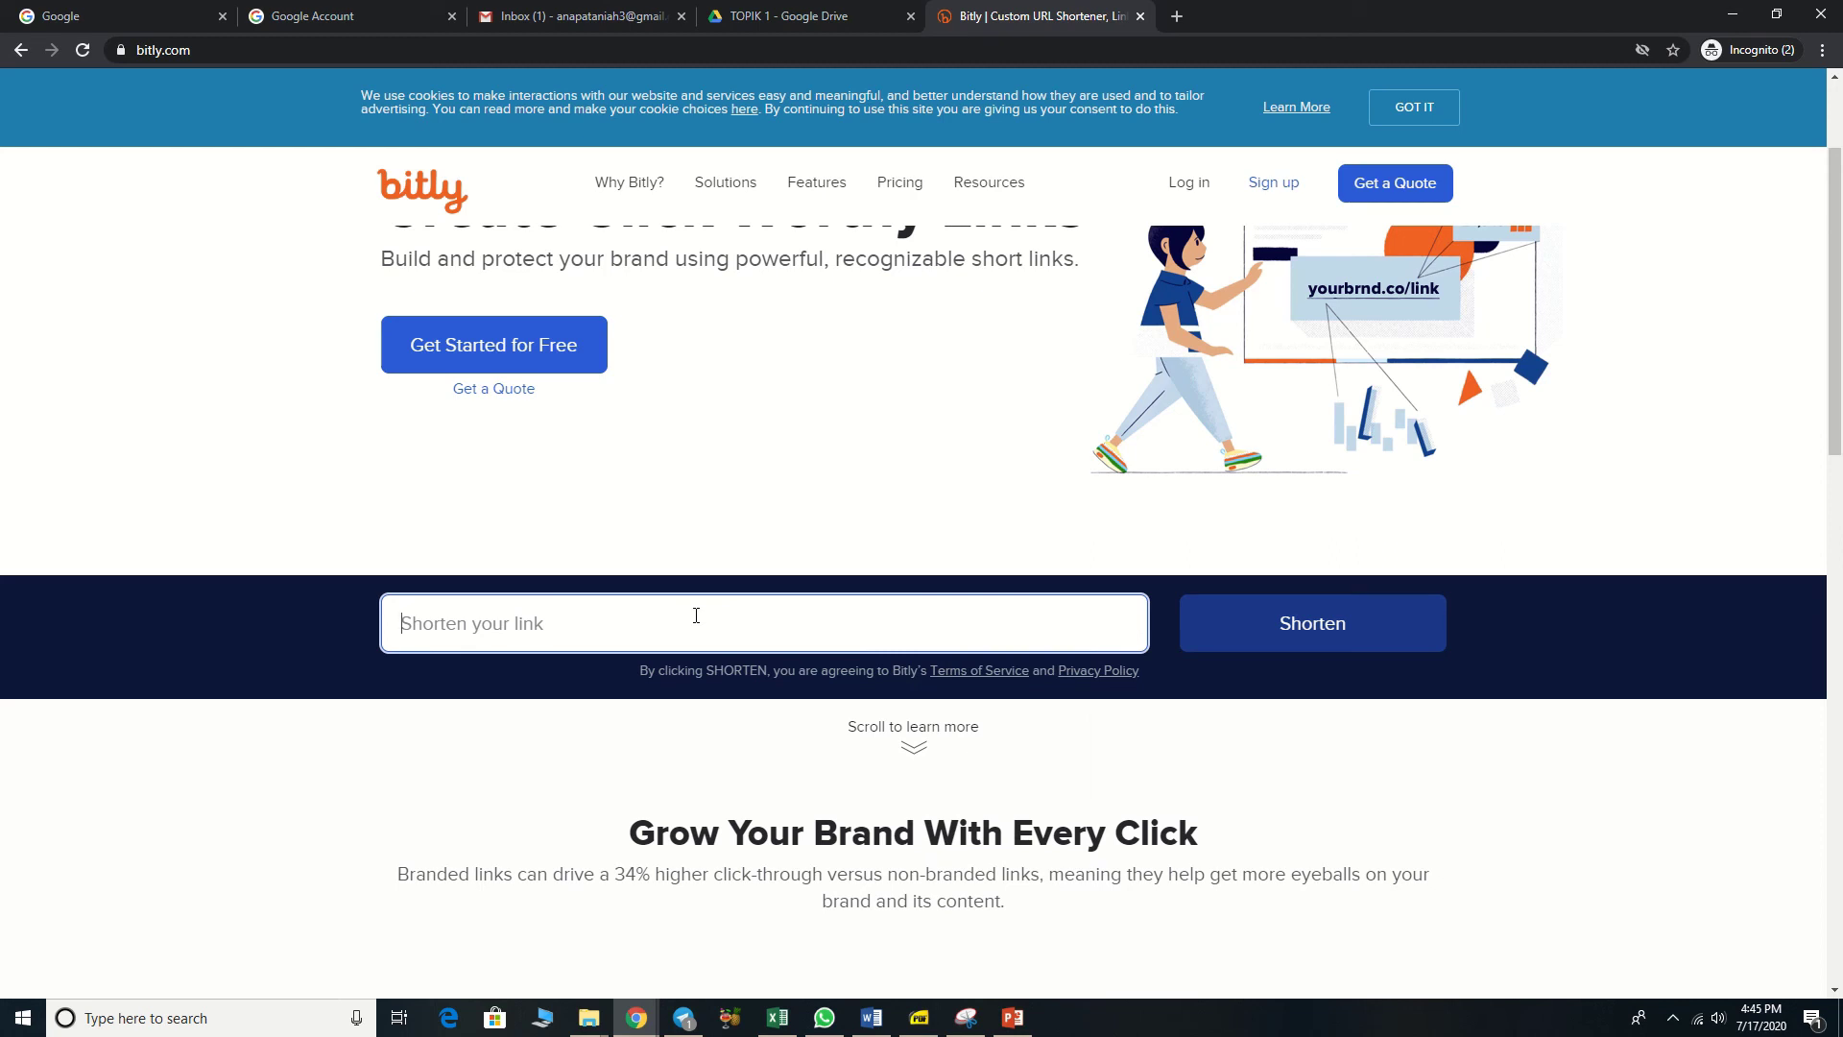
key(ctrl+v)
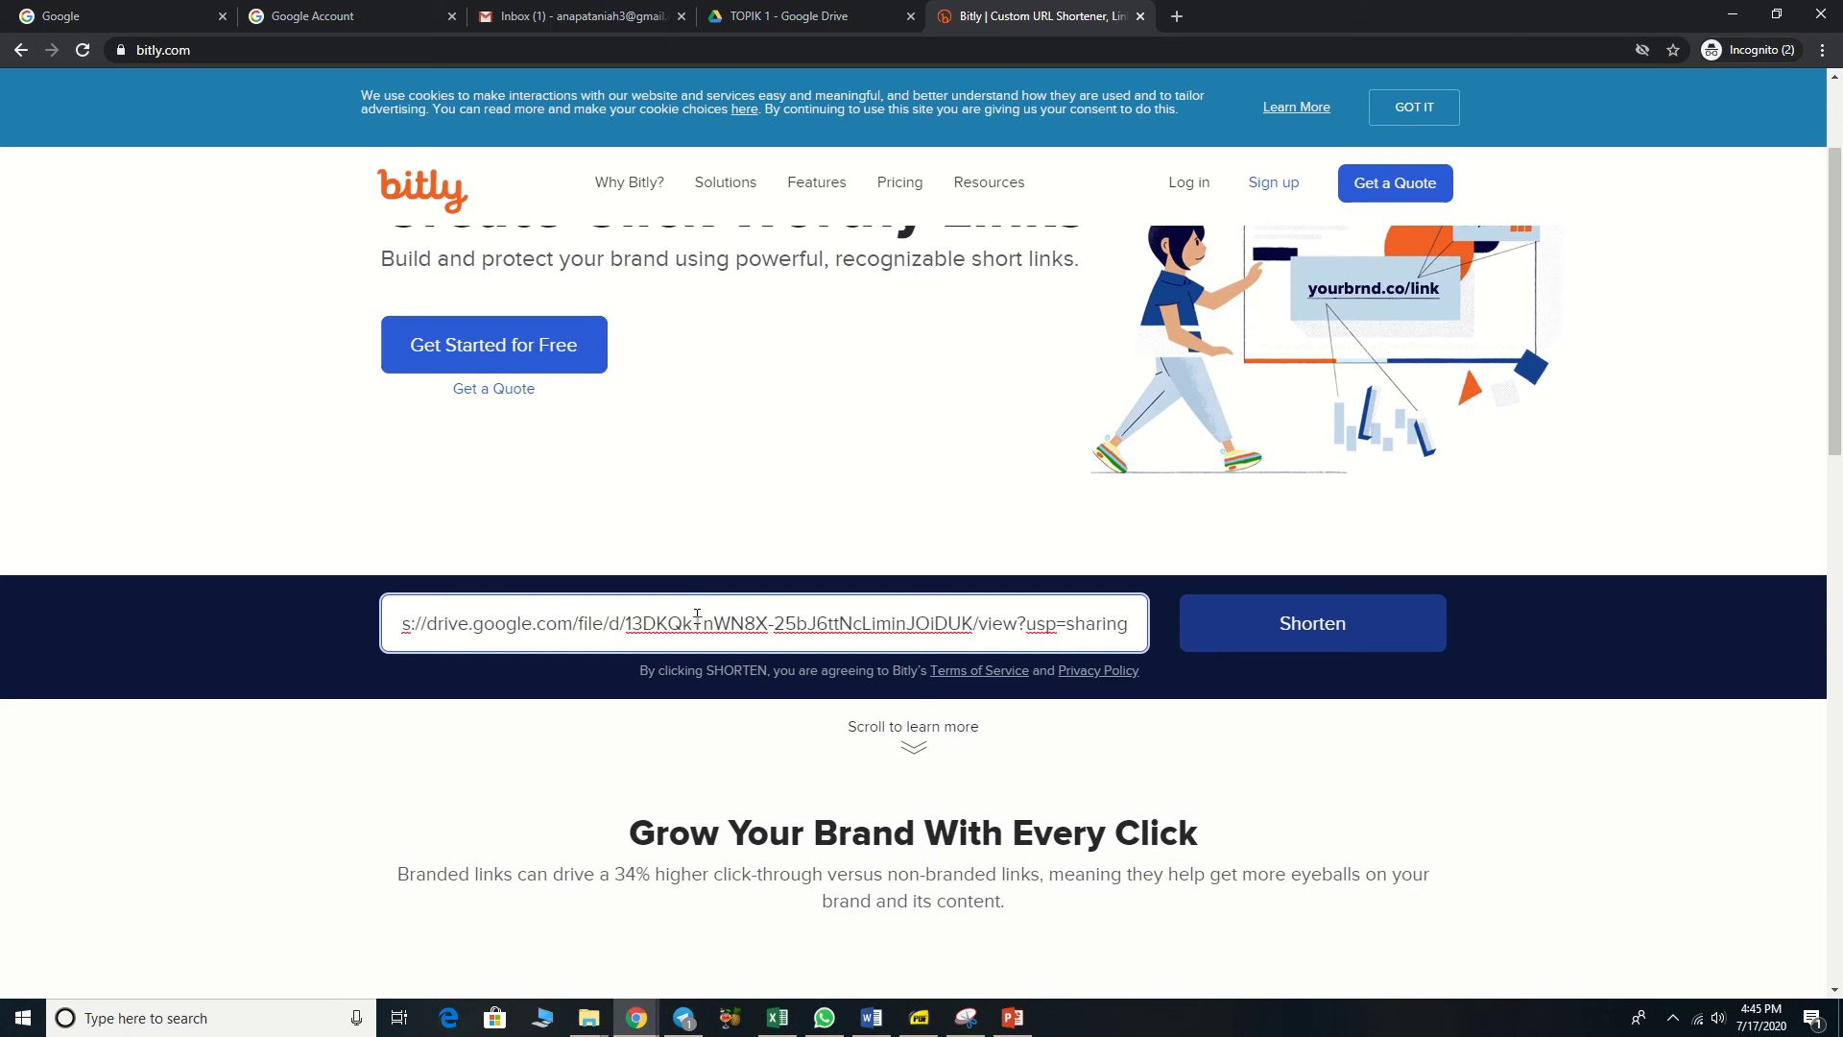
click(1288, 637)
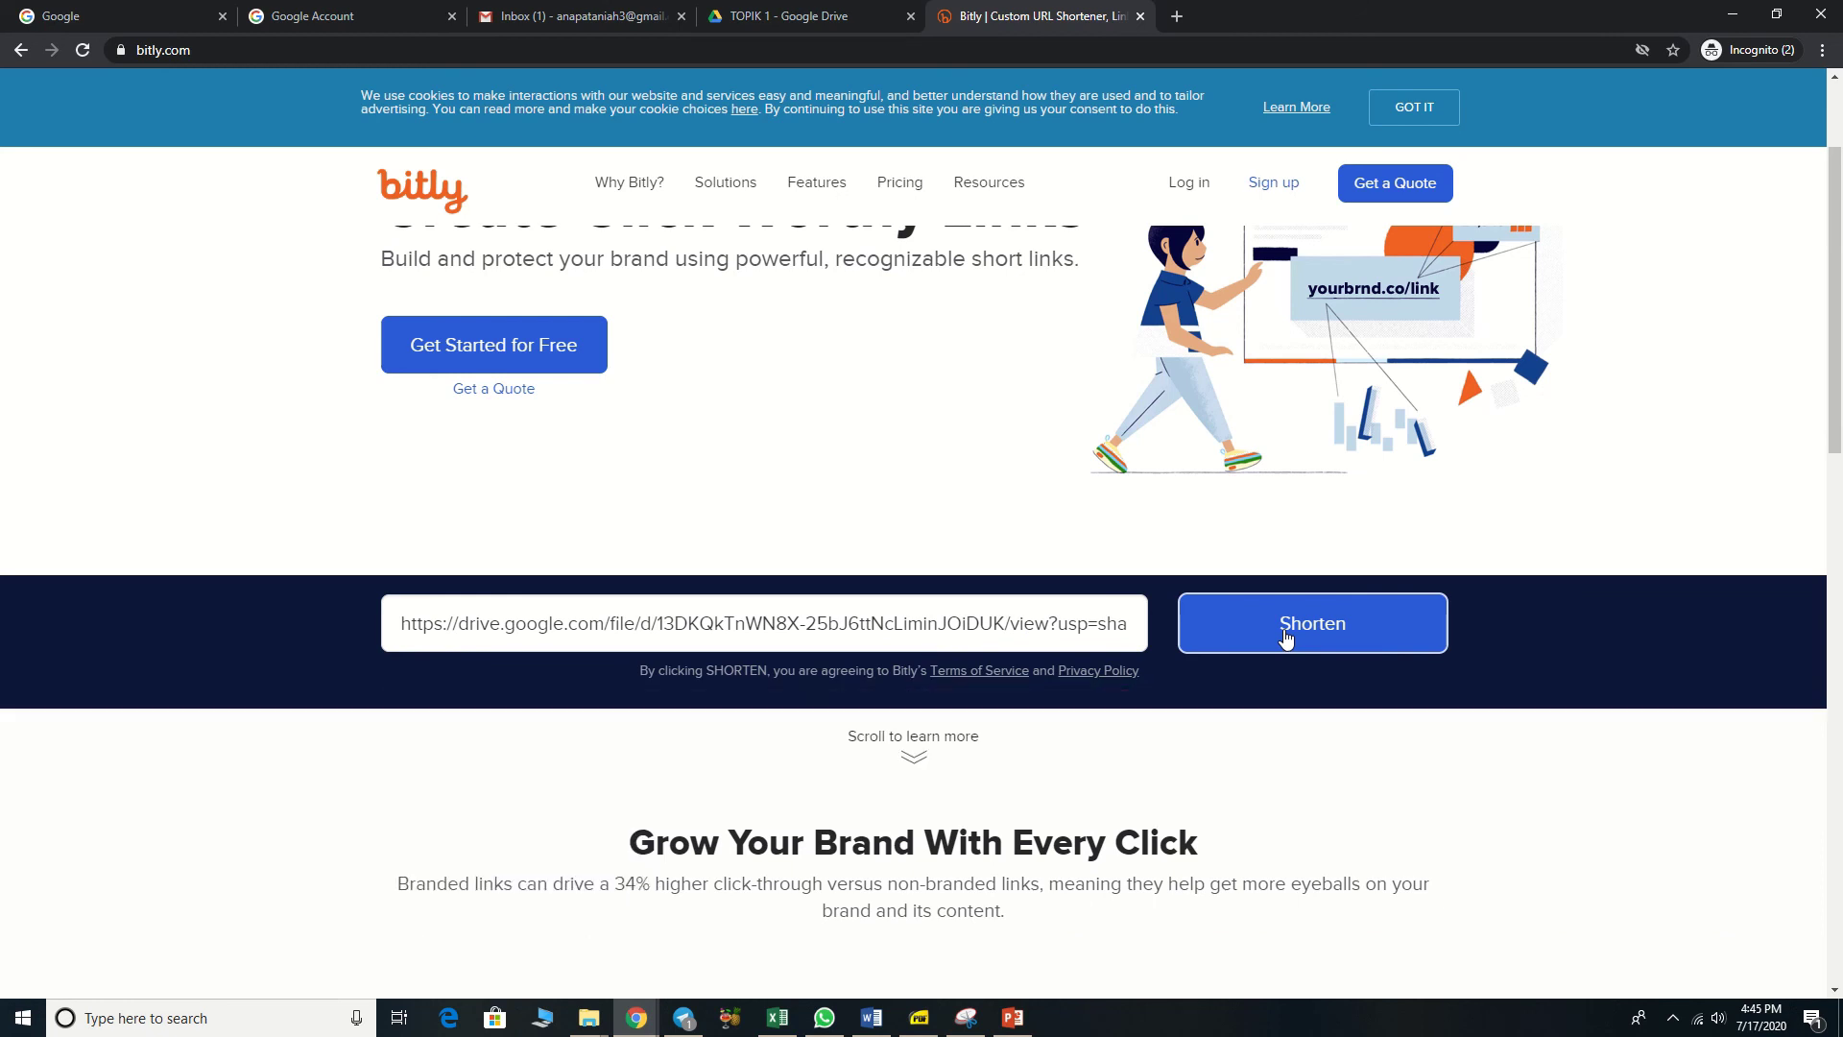
click(1286, 636)
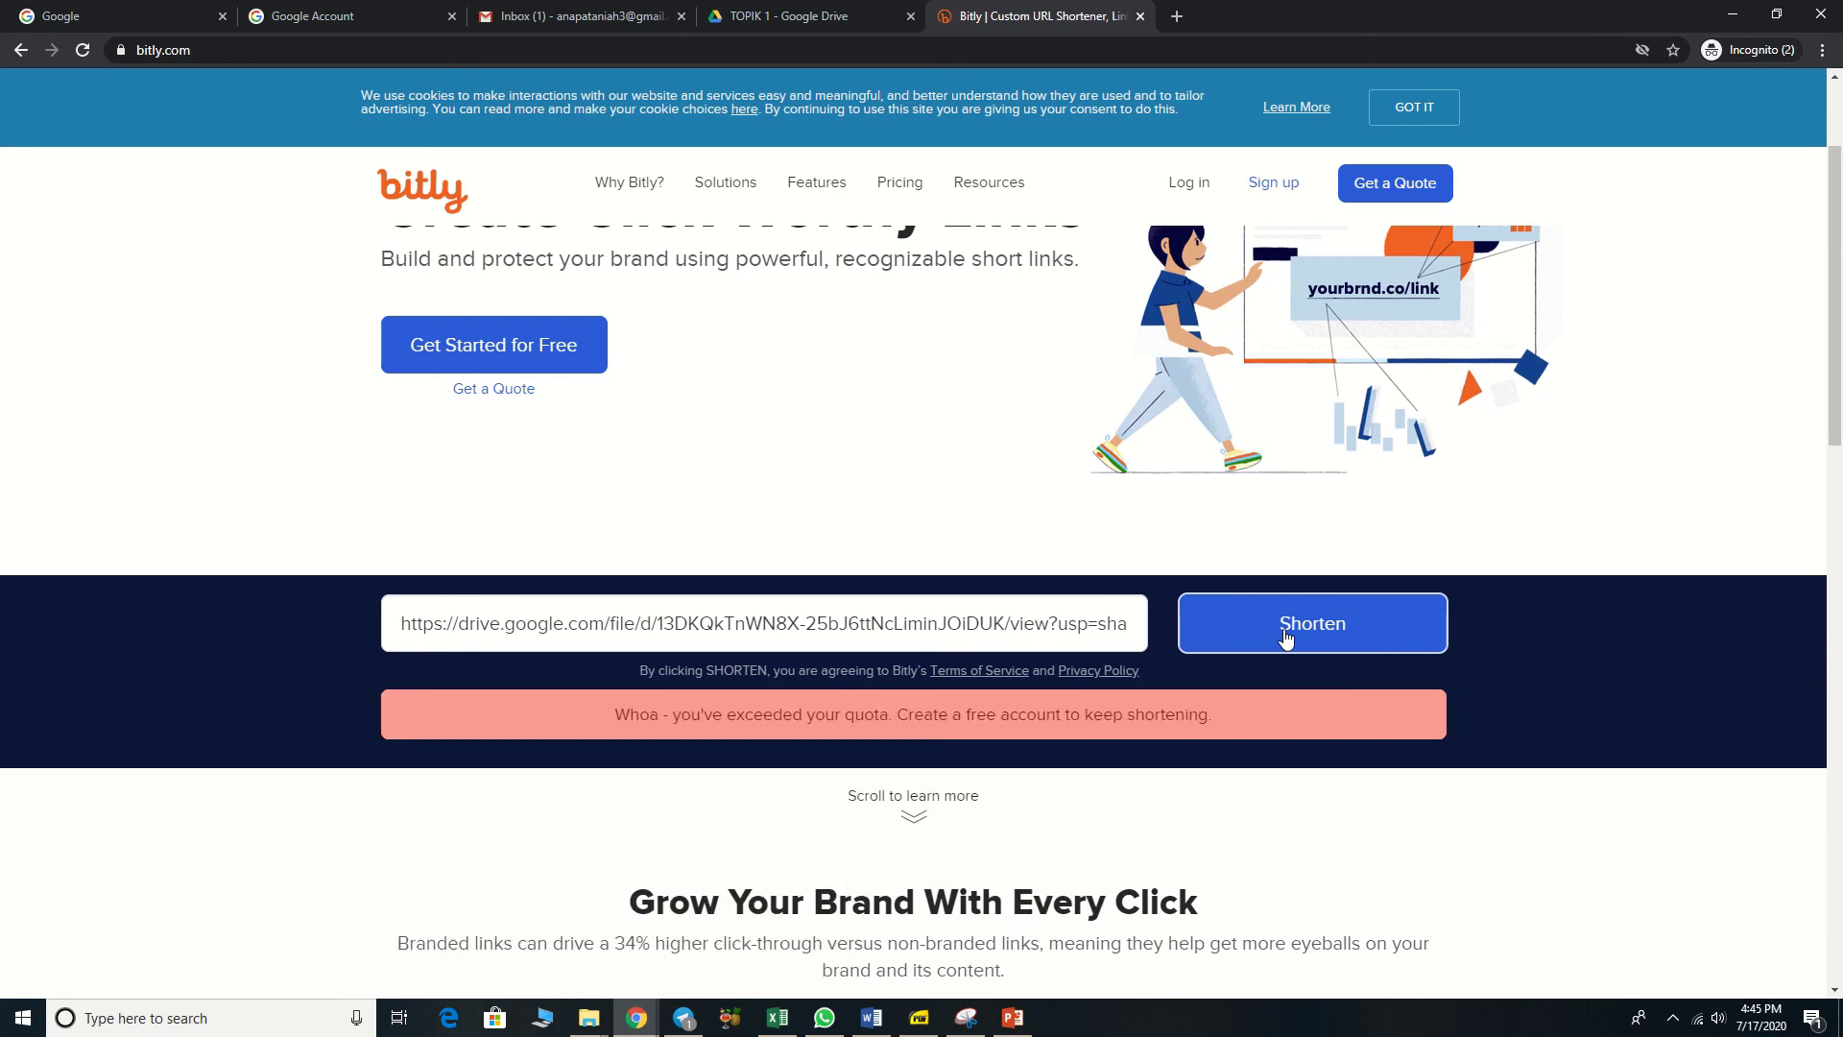